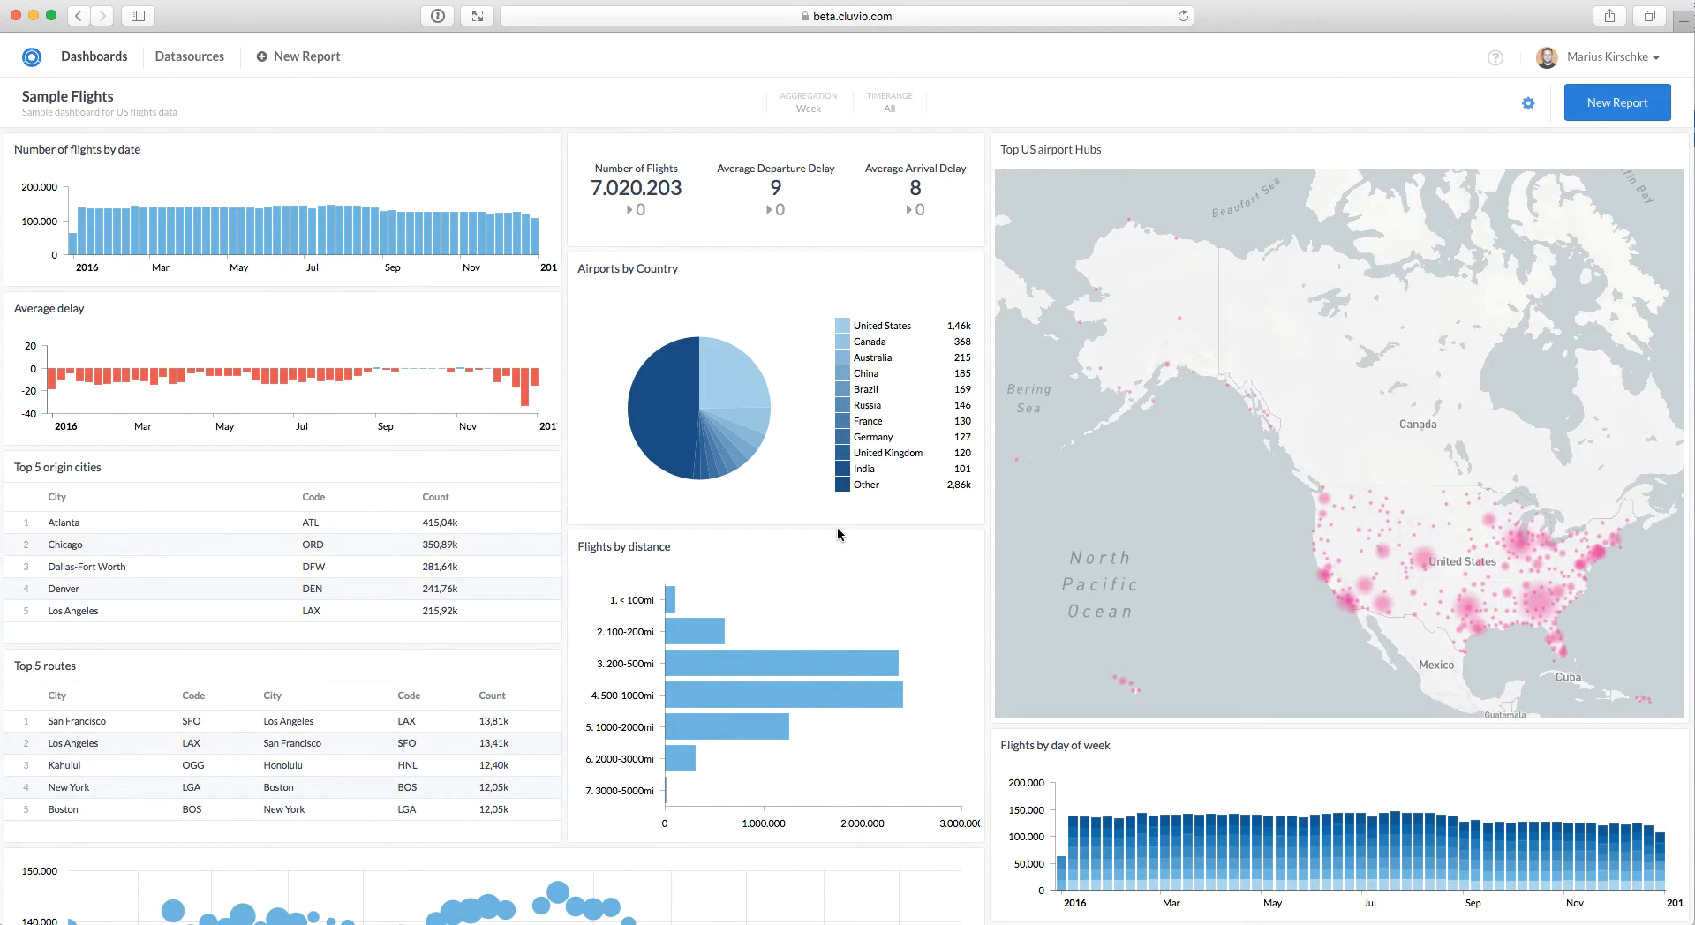
Step: Filter the Sample Flights dashboard to the time range 01/09/2016 - 01/09/2016 and aggregate its data by hour
left_click(899, 99)
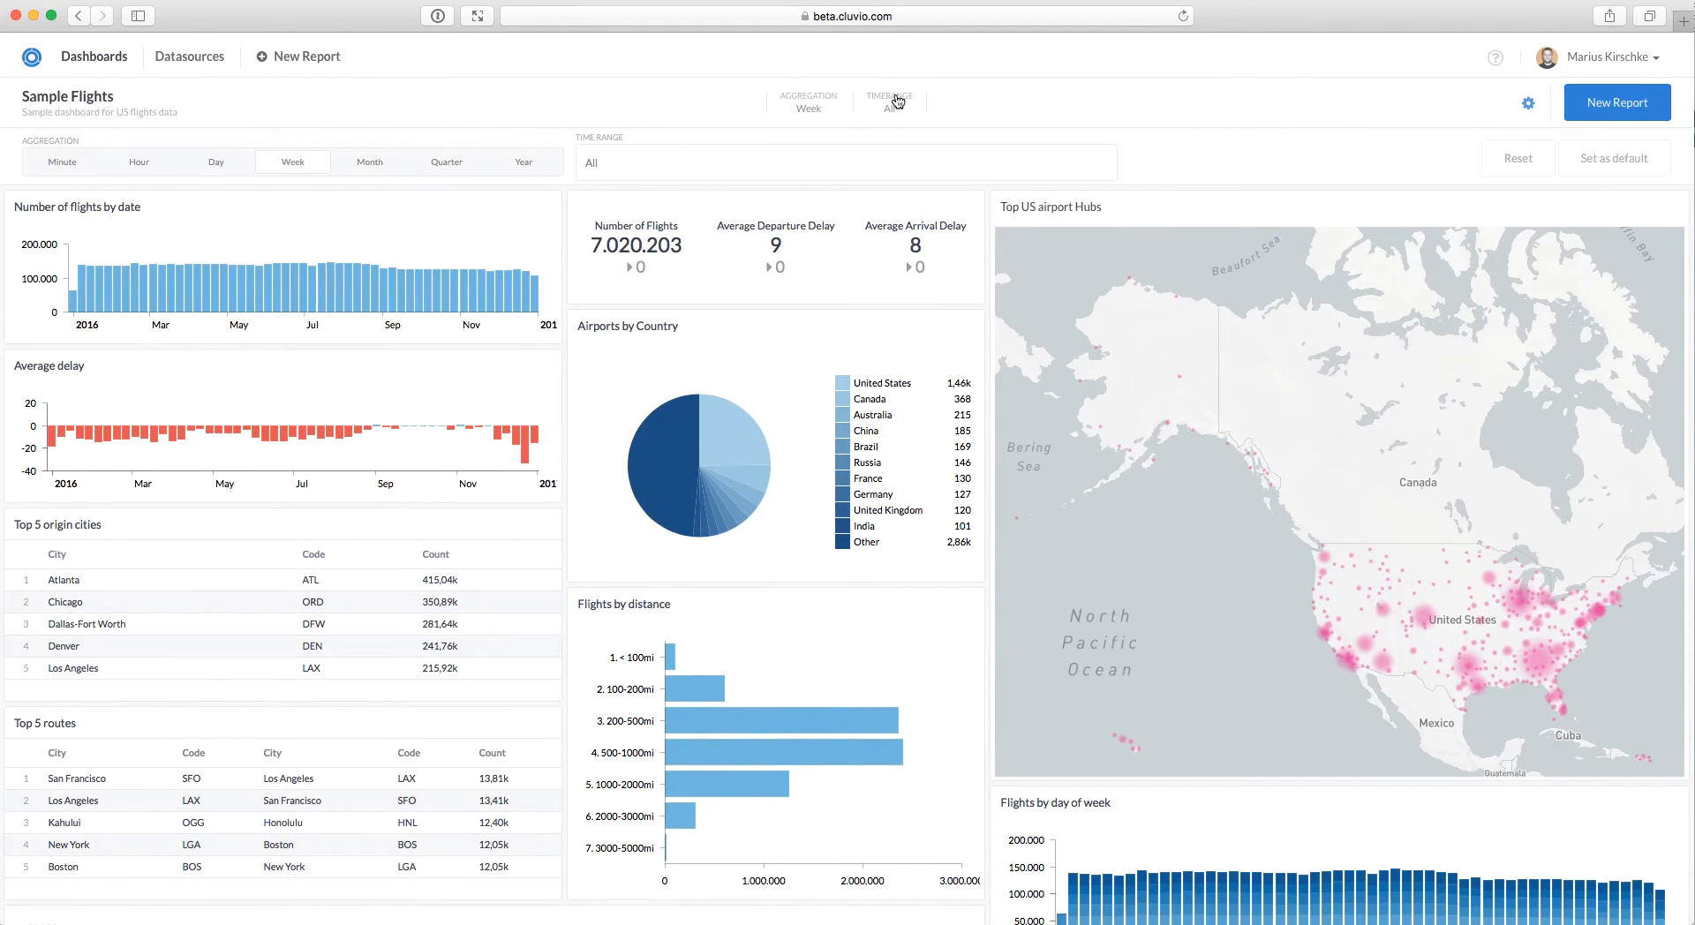
left_click(617, 170)
left_click(786, 269)
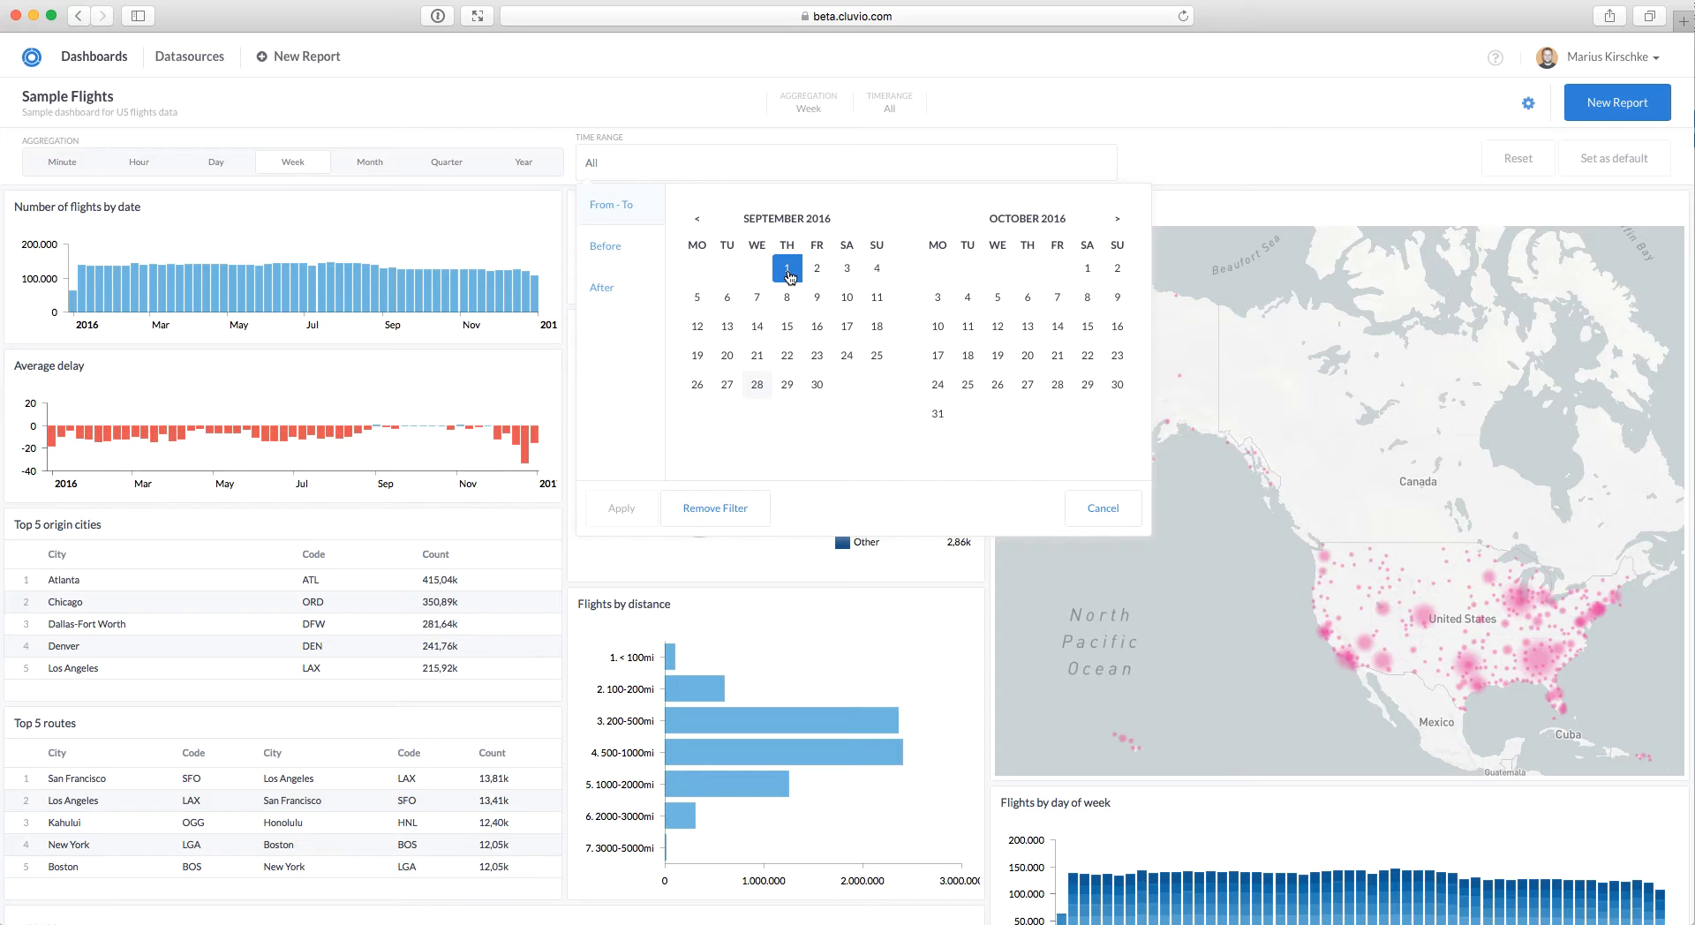
left_click(622, 507)
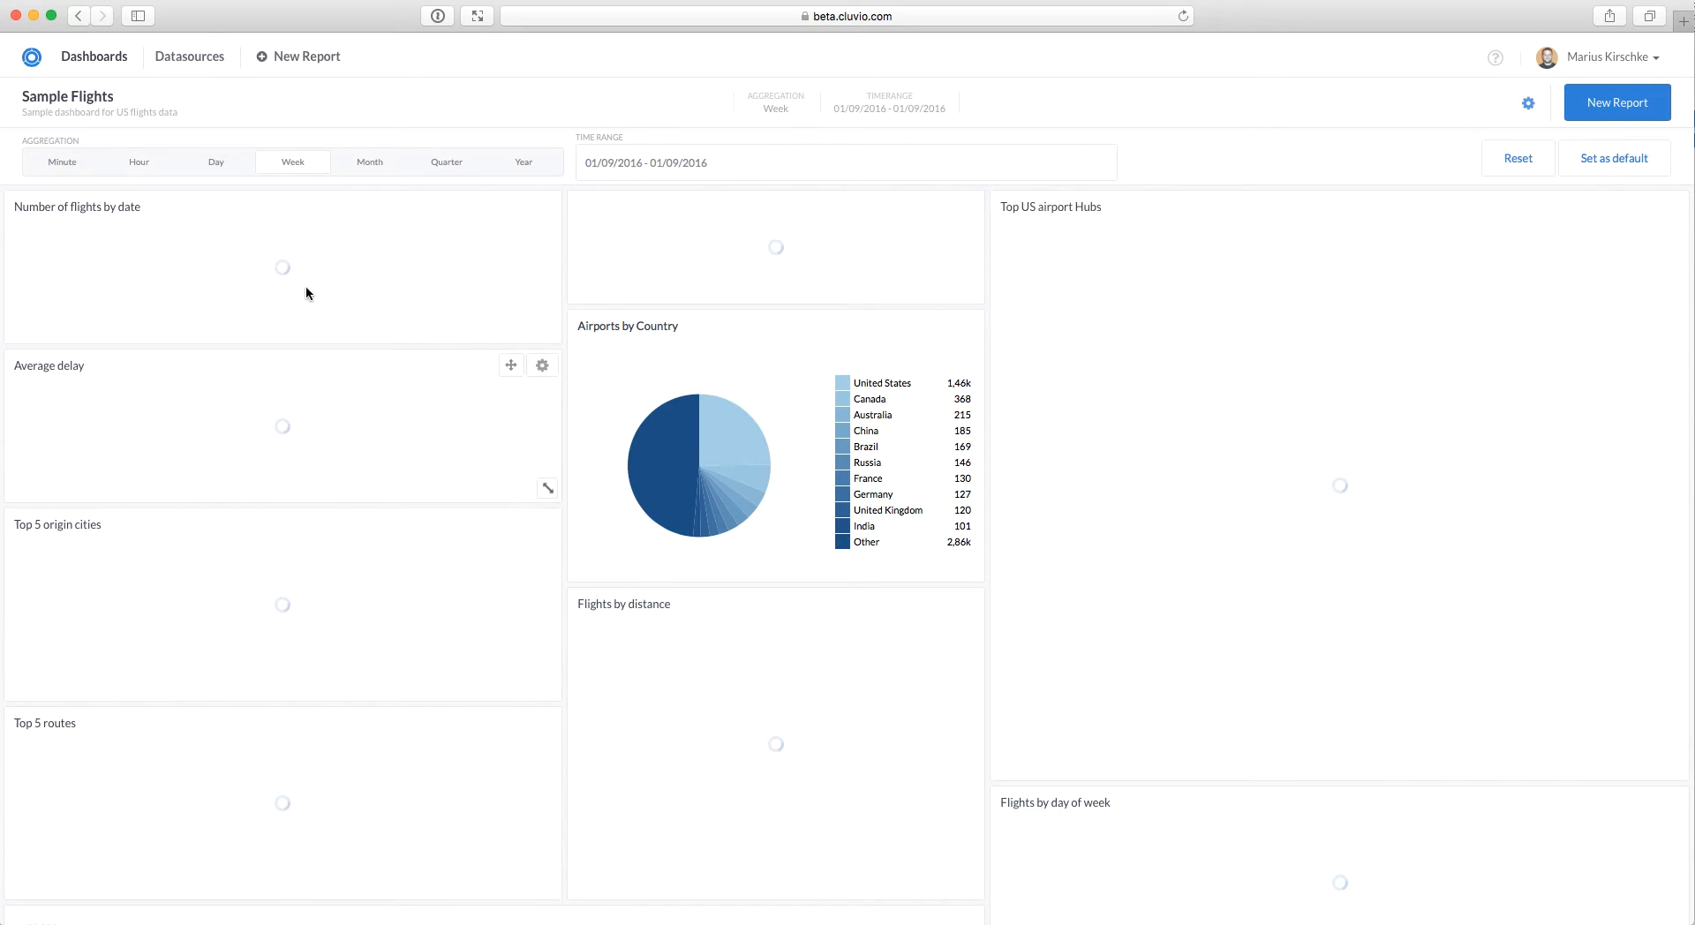
left_click(143, 164)
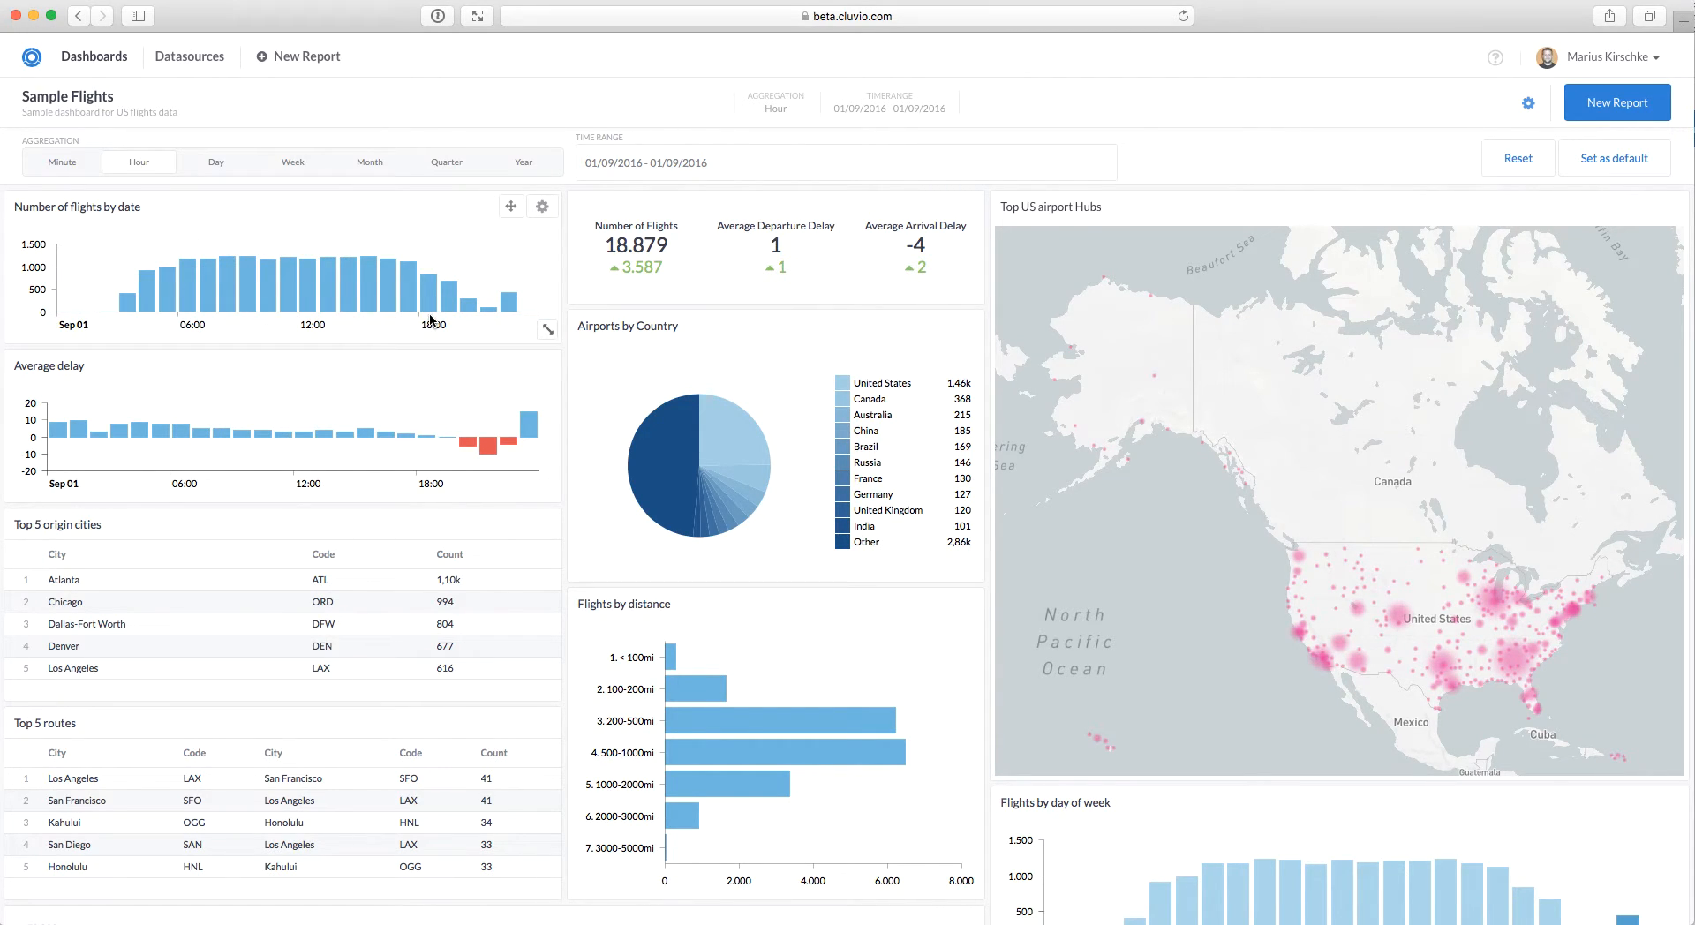
left_click(775, 105)
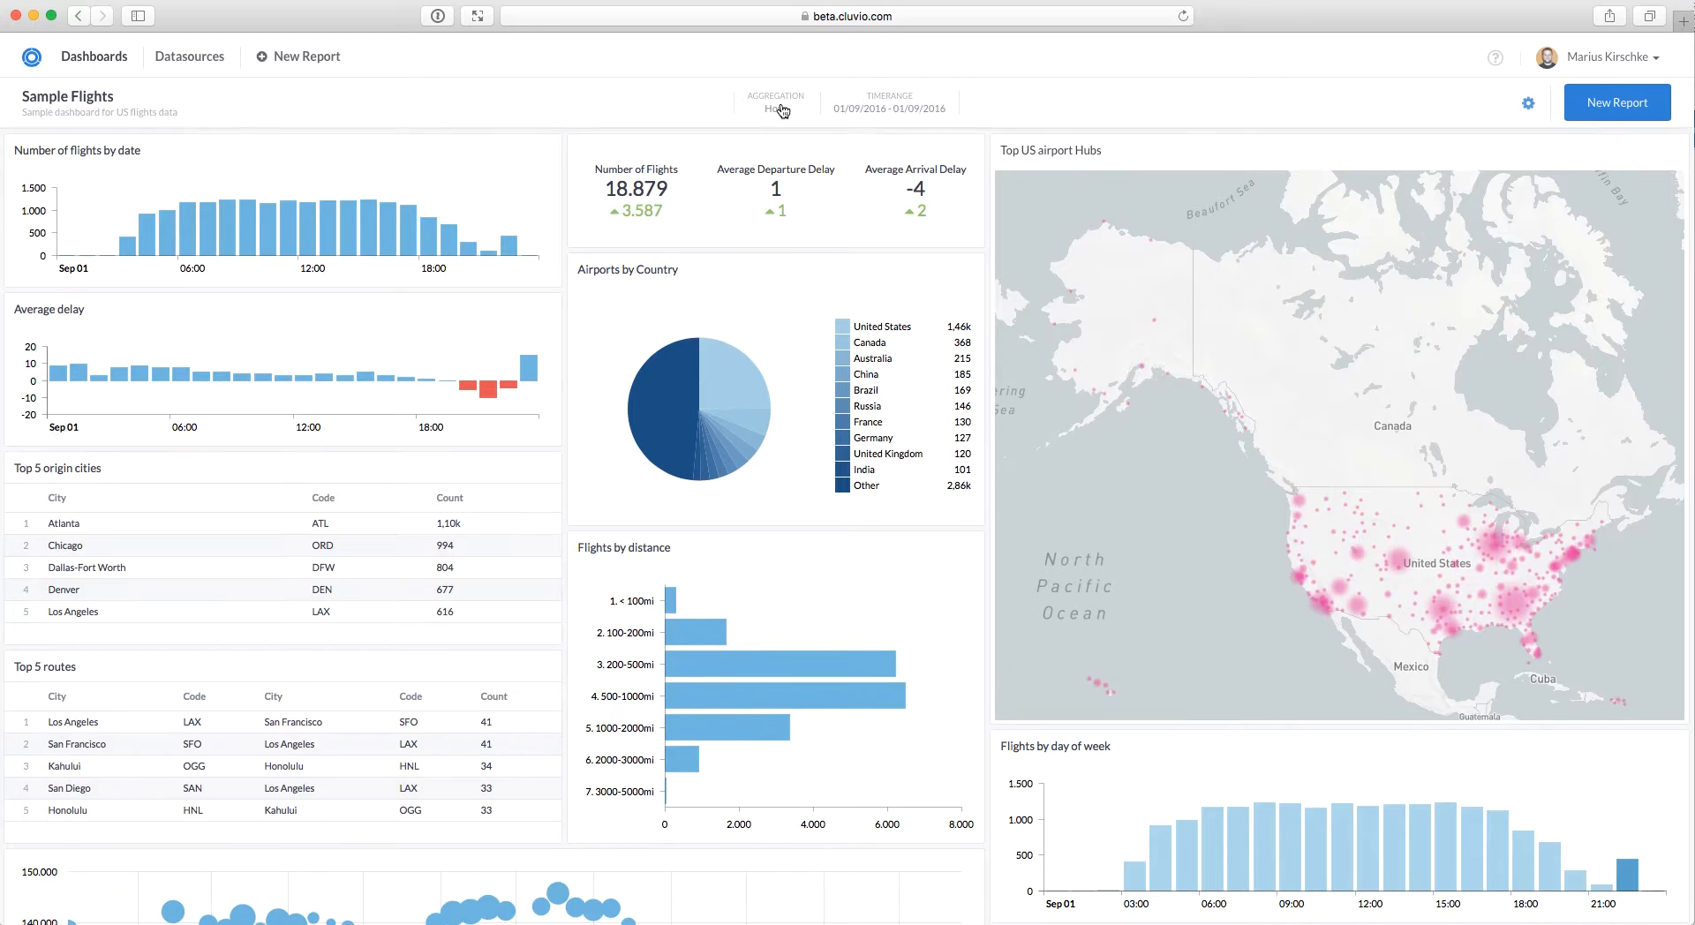
Step: Review the Sample Redshift DB datasource's connection settings, including the database types and SSH tunnel options, without saving changes
left_click(180, 57)
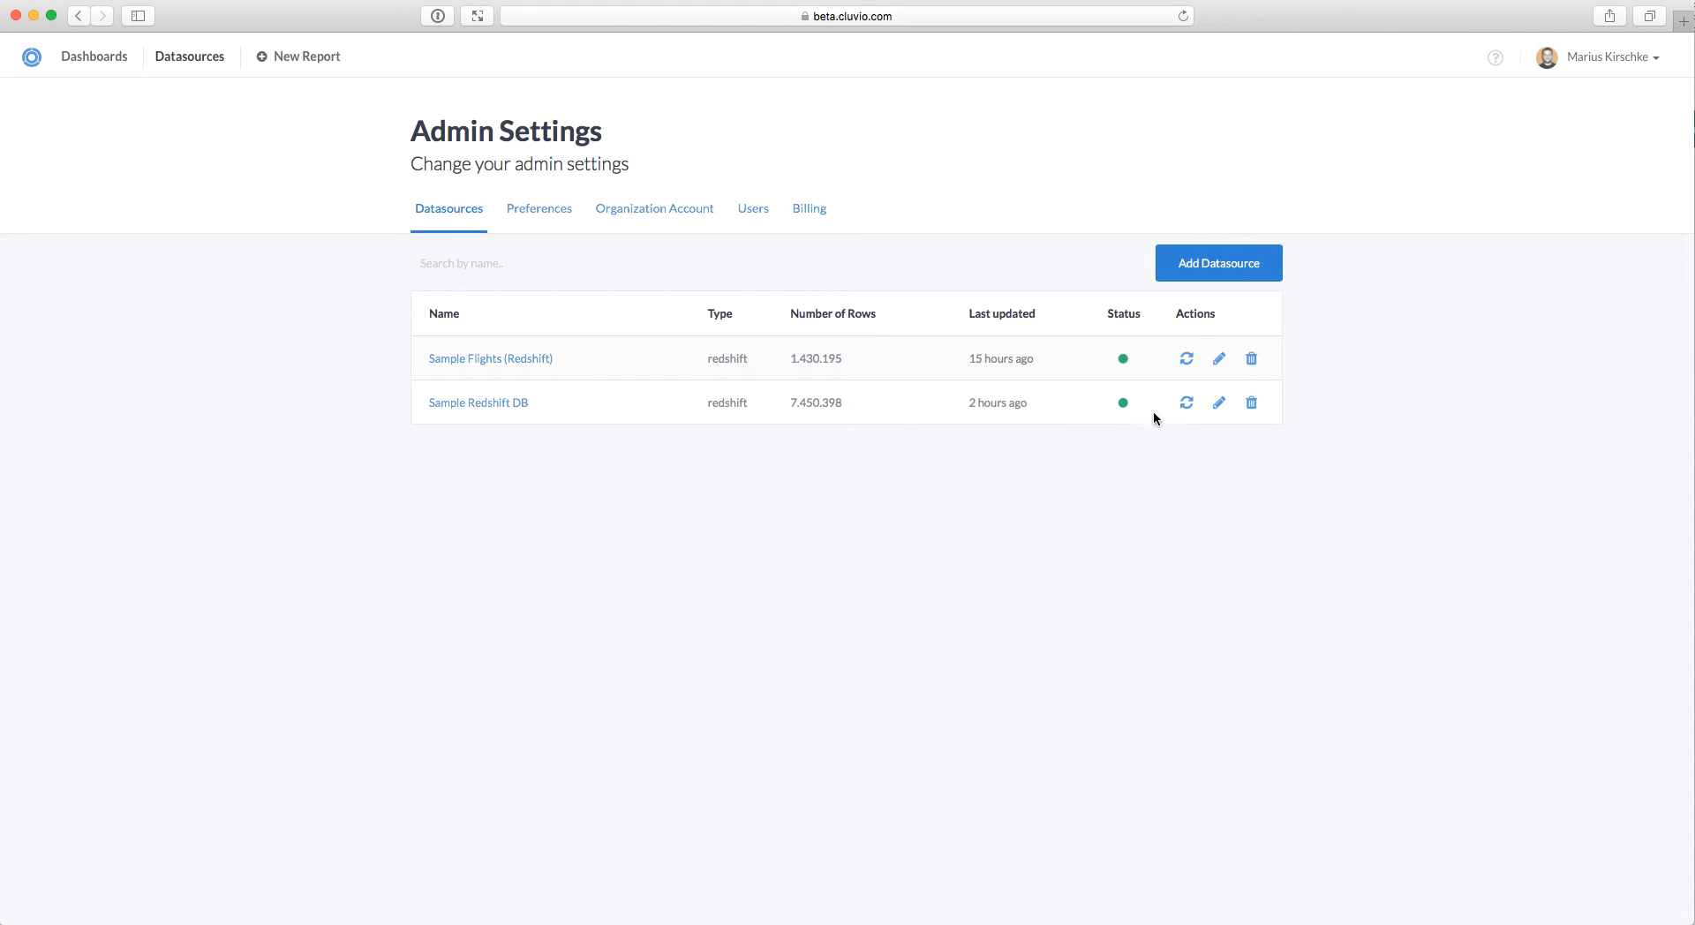
left_click(1218, 403)
left_click(854, 337)
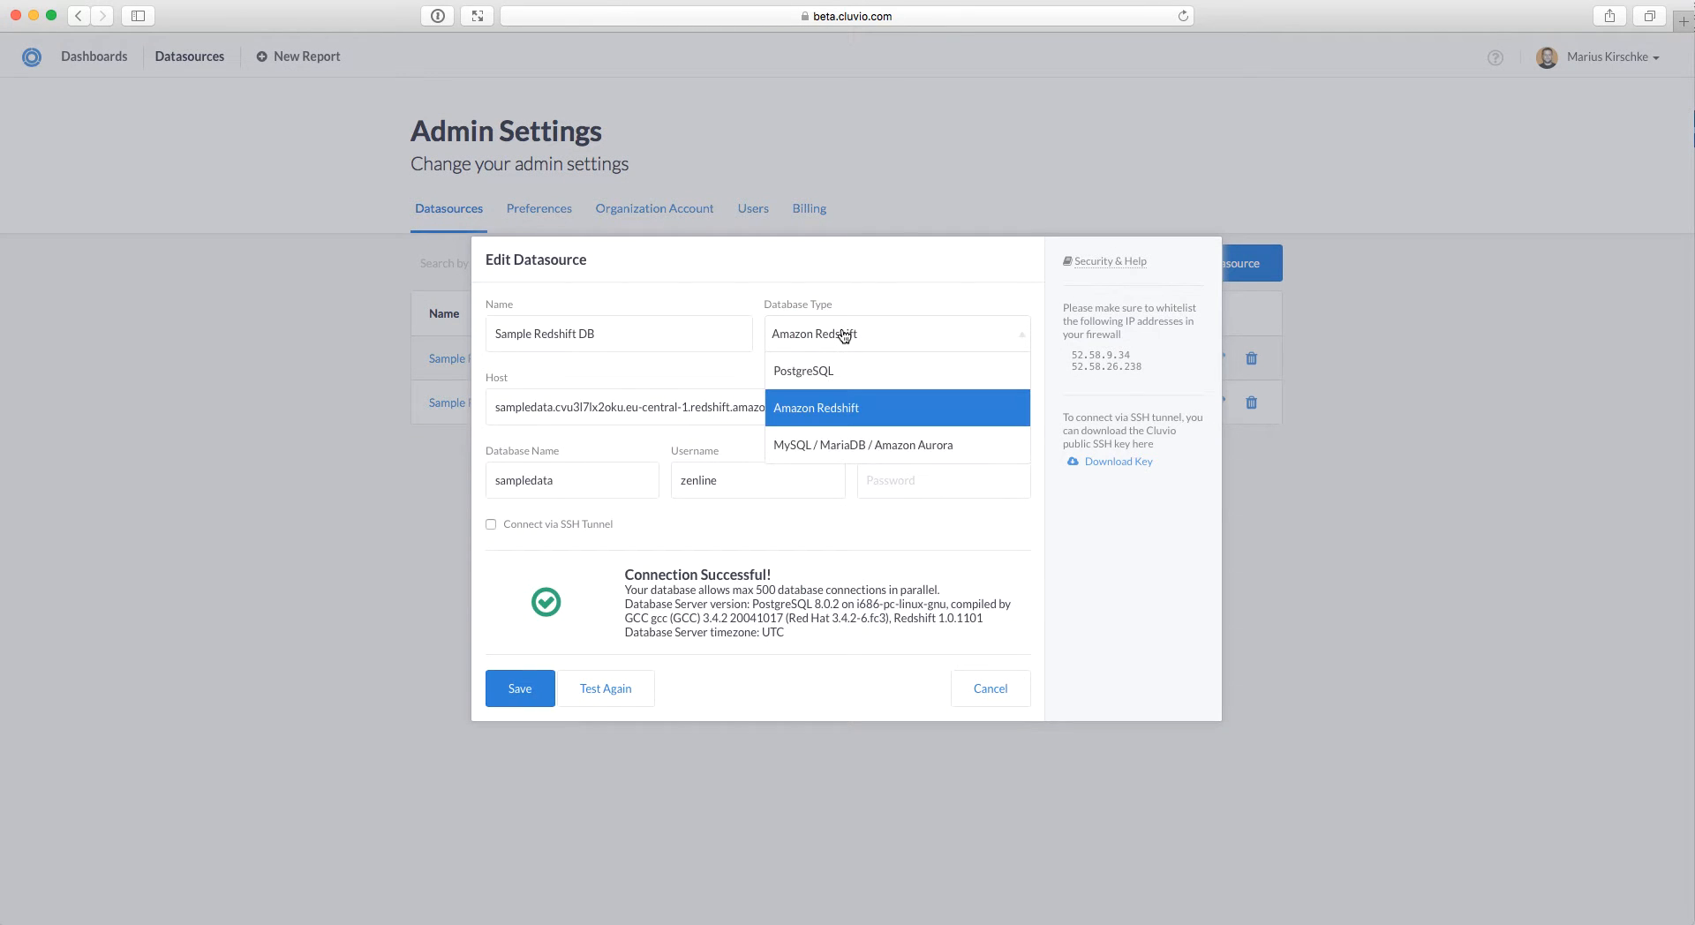
left_click(845, 335)
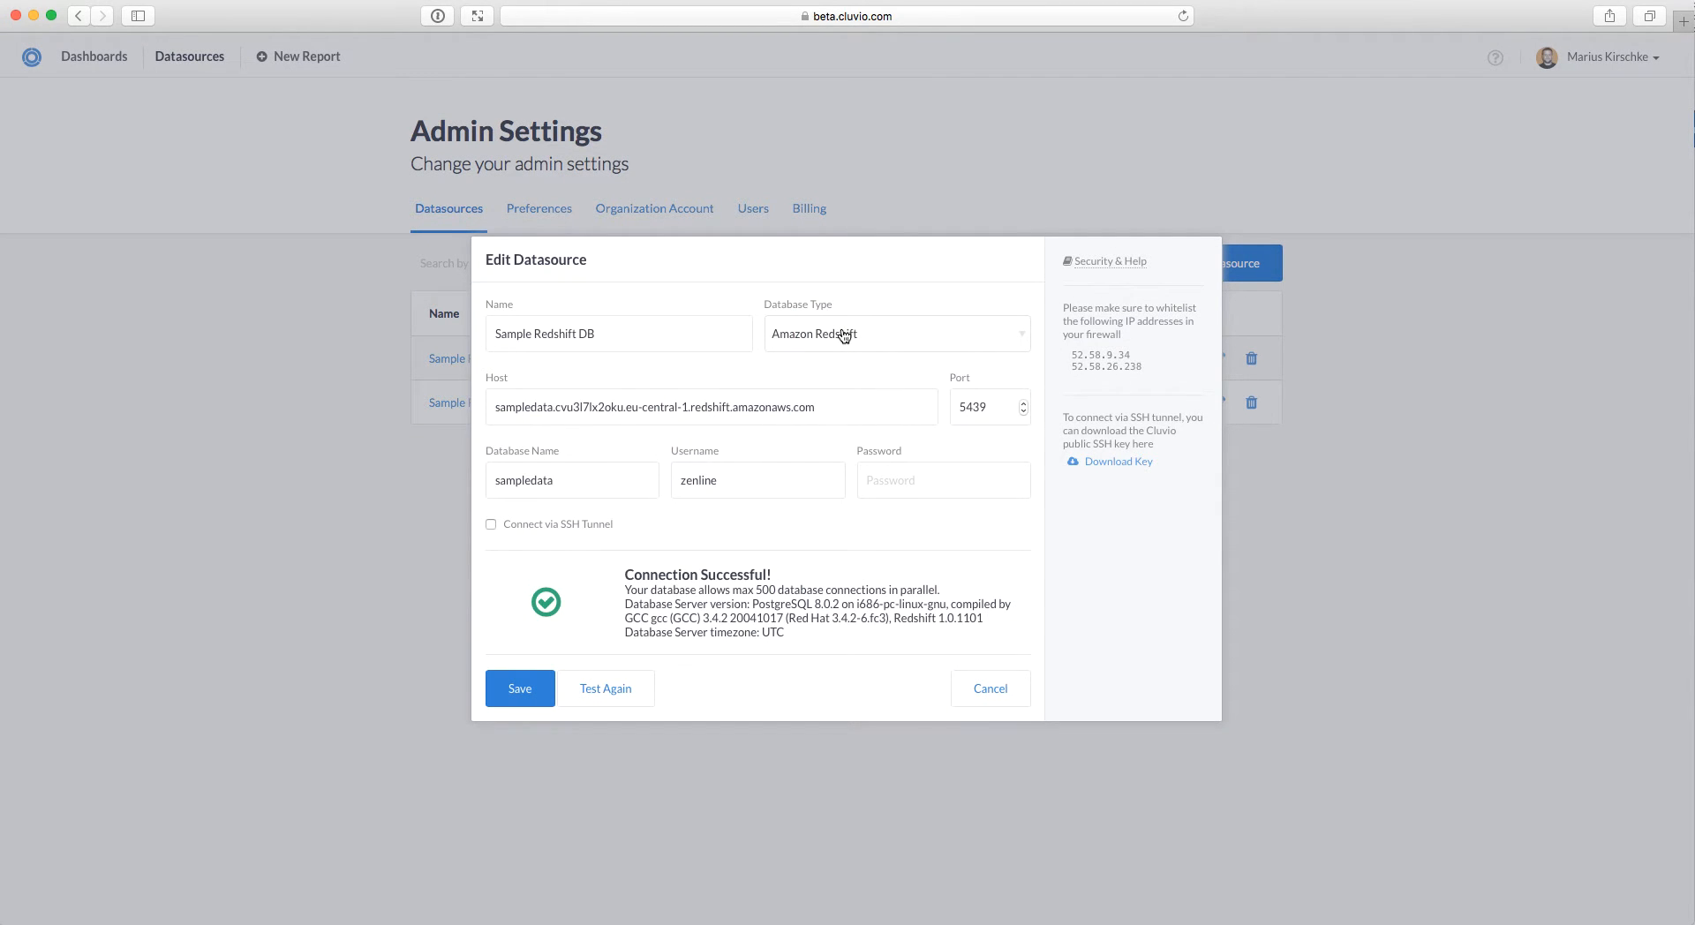
left_click(492, 526)
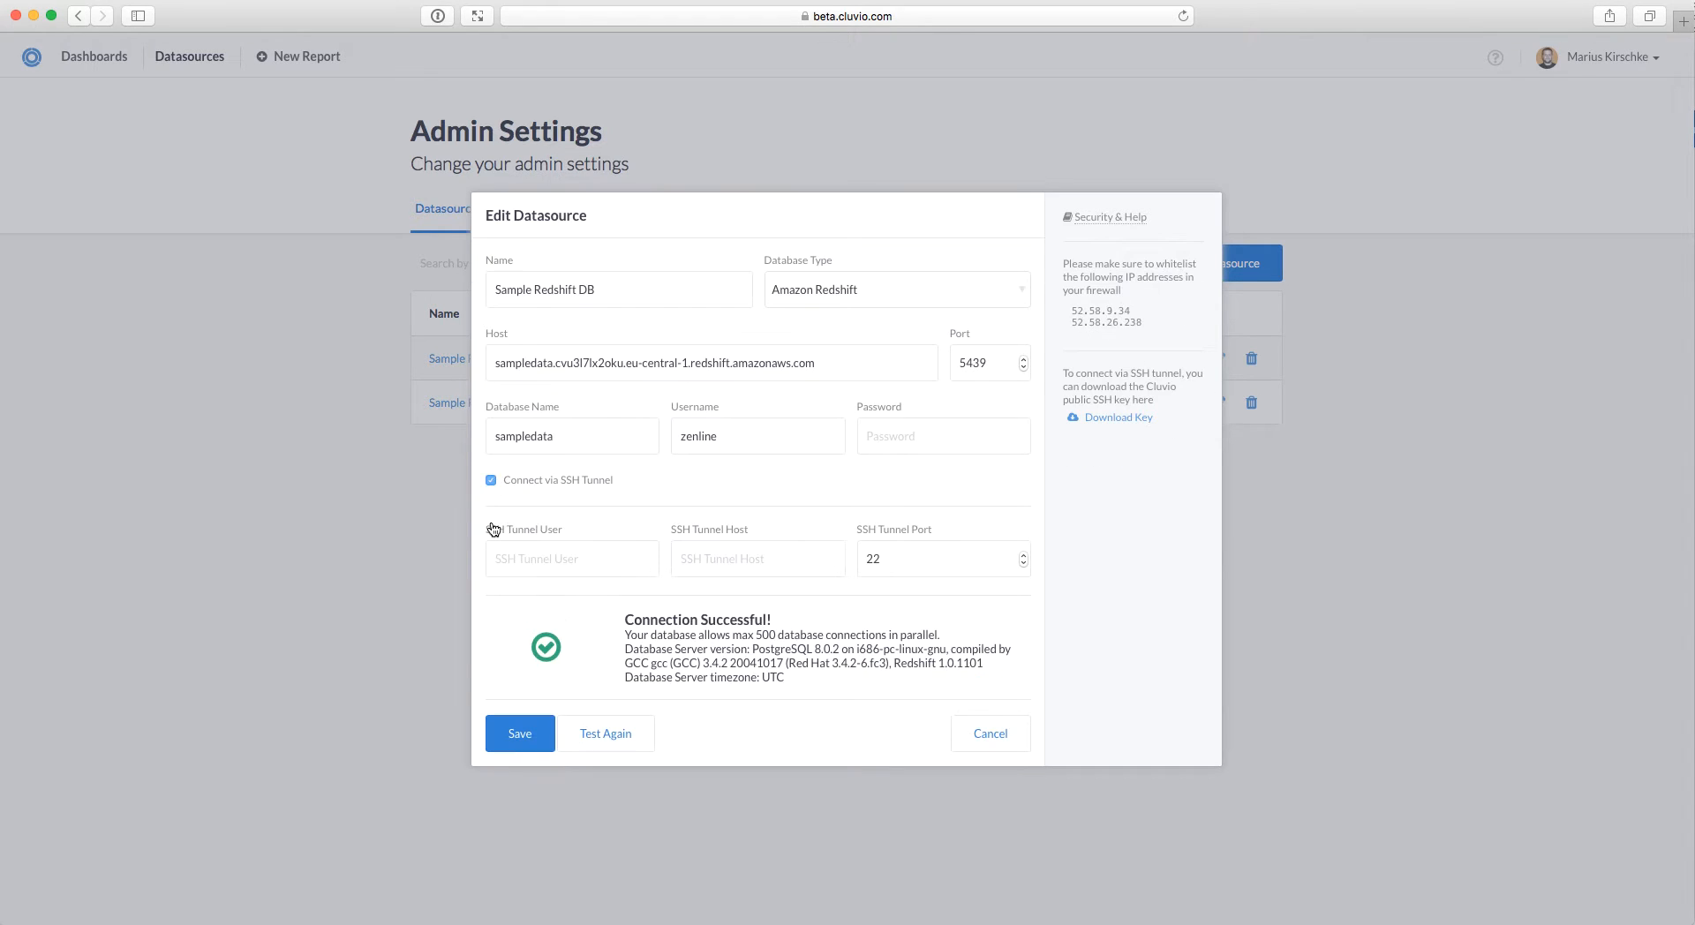
left_click(492, 482)
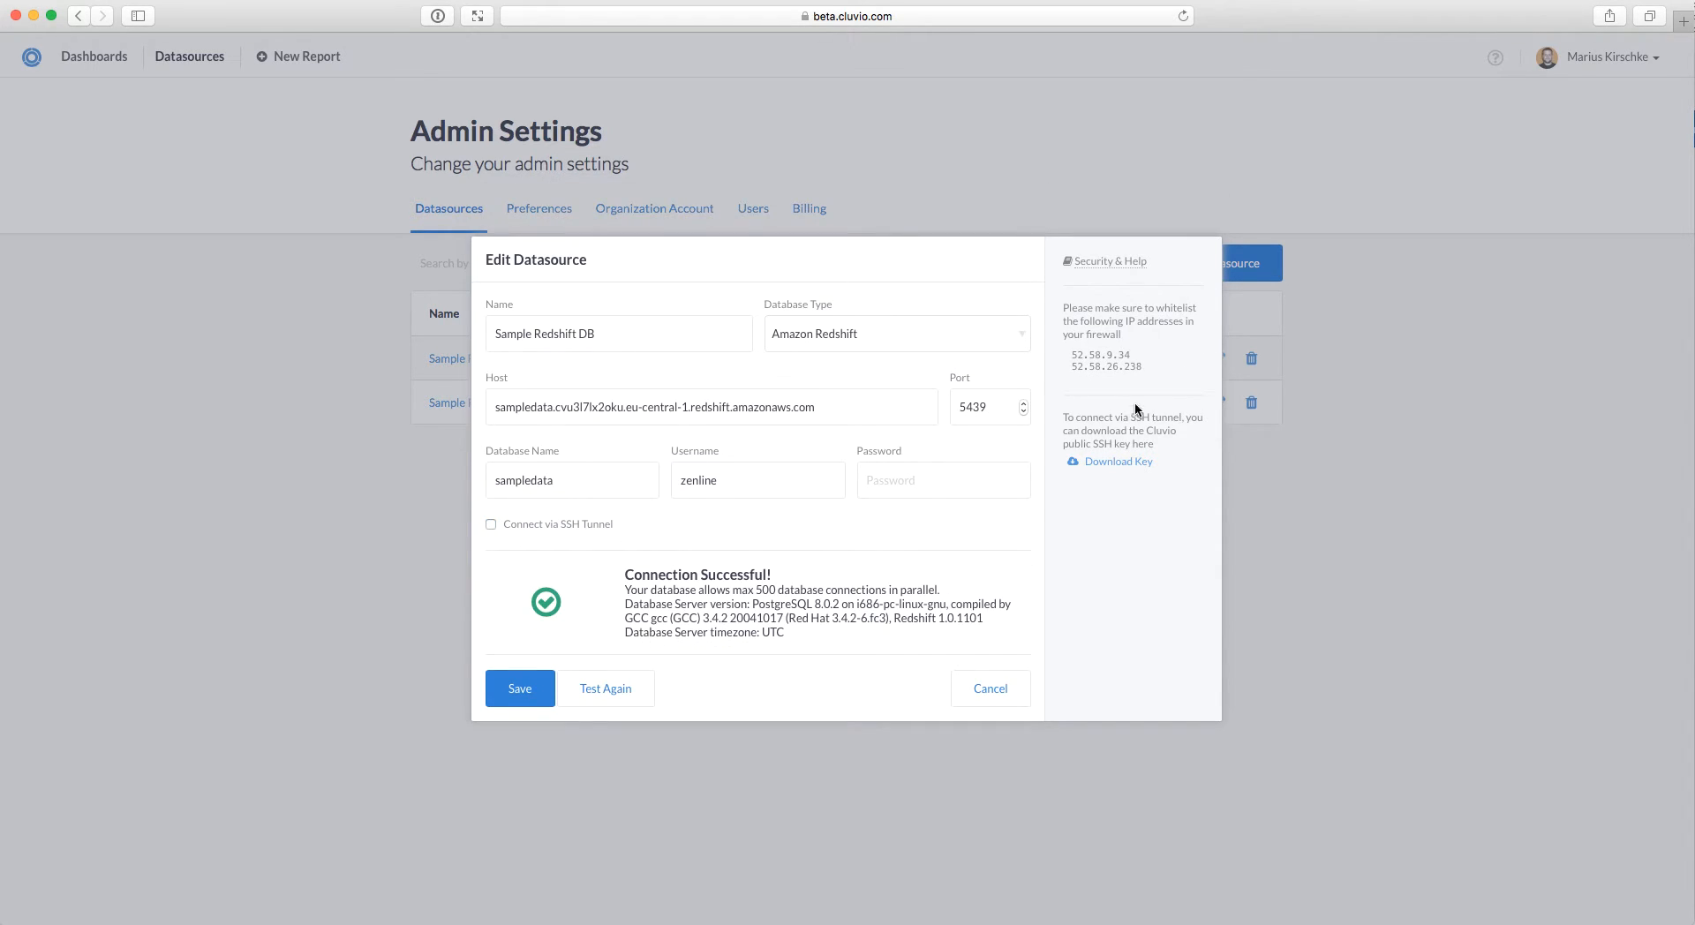
left_click(982, 696)
Step: Create a new dashboard named Demo
left_click(94, 68)
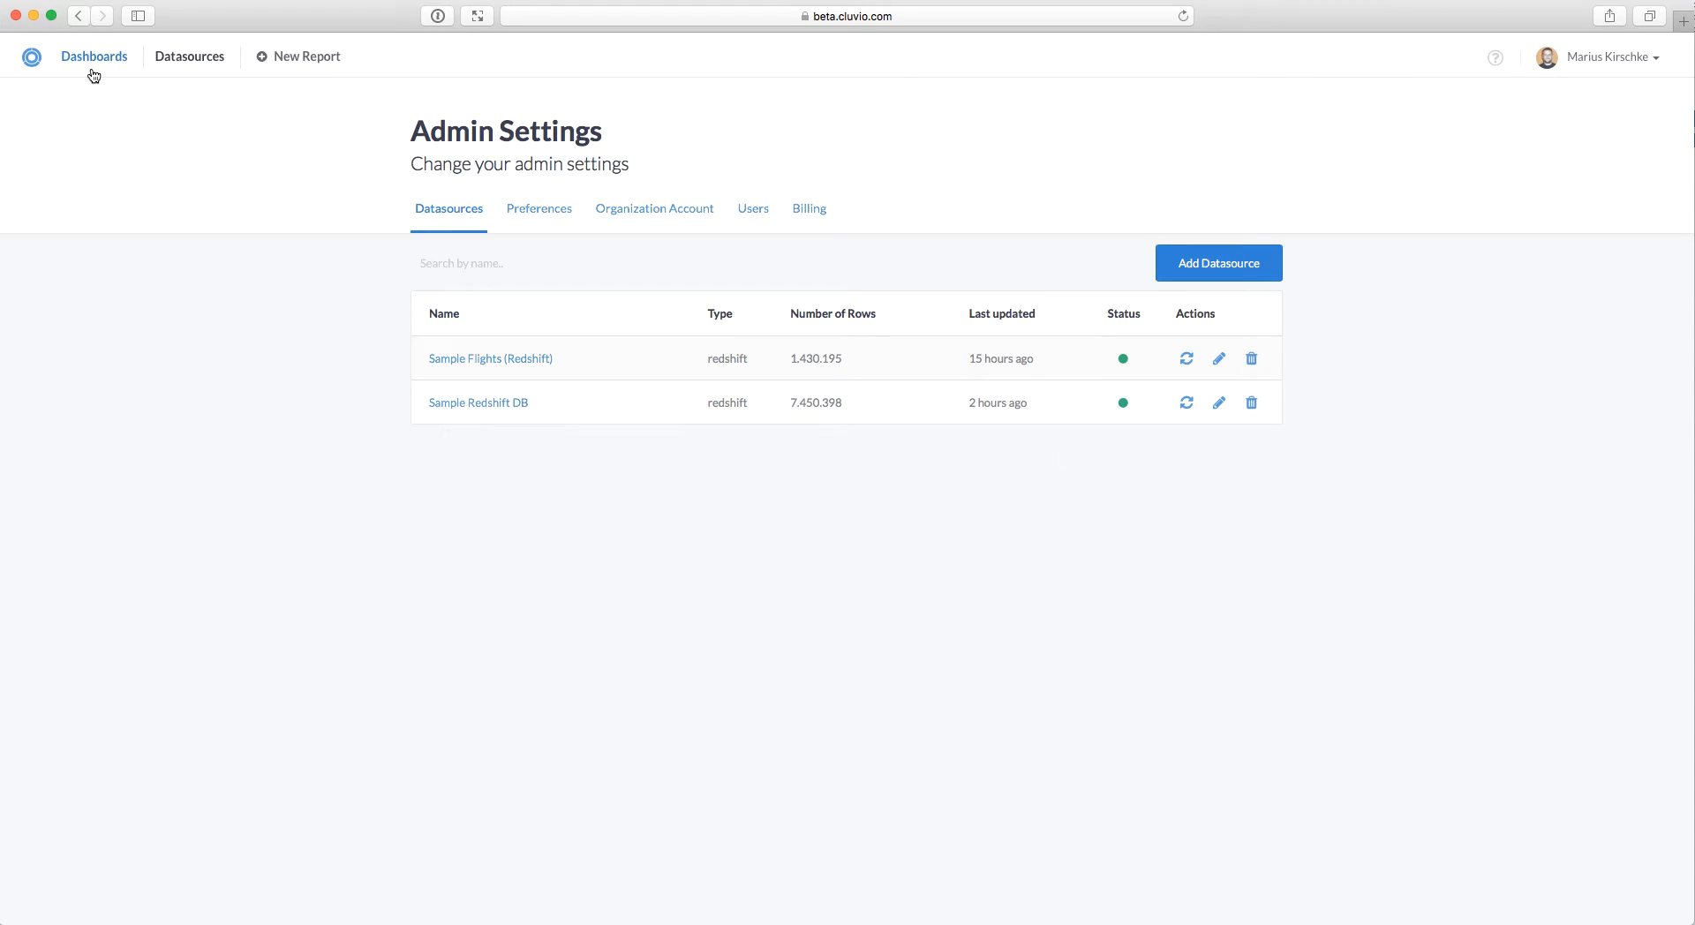
left_click(1202, 170)
type("Demo")
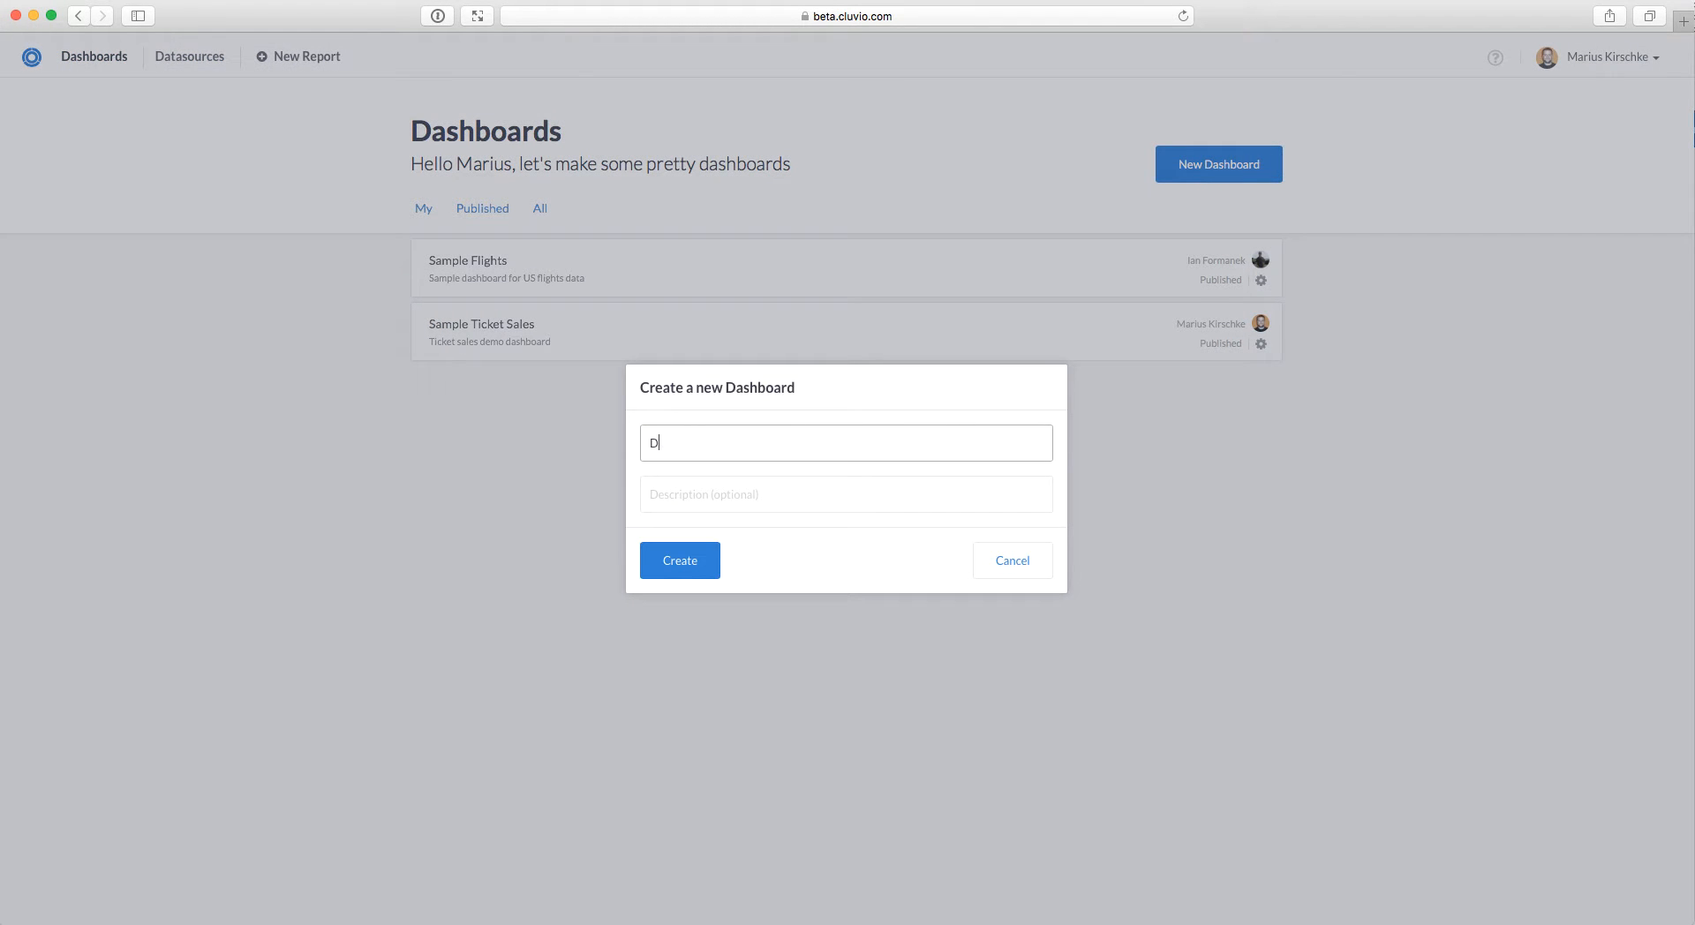
key("Return")
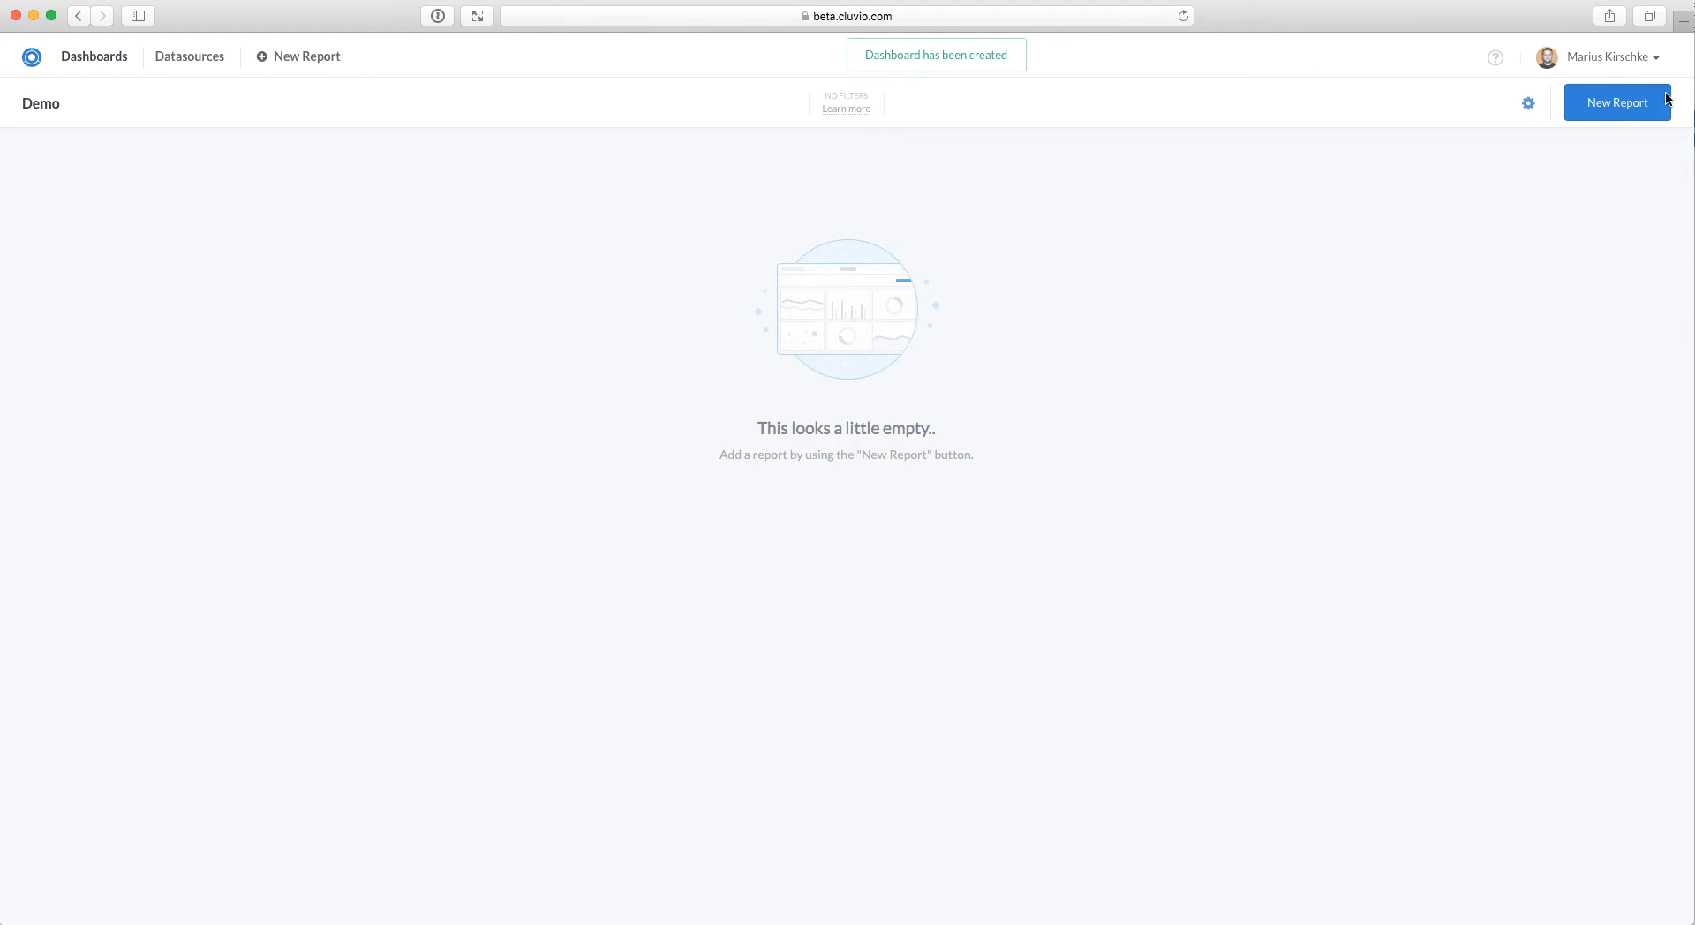
Step: Start a new report on the Demo dashboard and run the query SELECT COUNT(1) FROM flights
left_click(1623, 99)
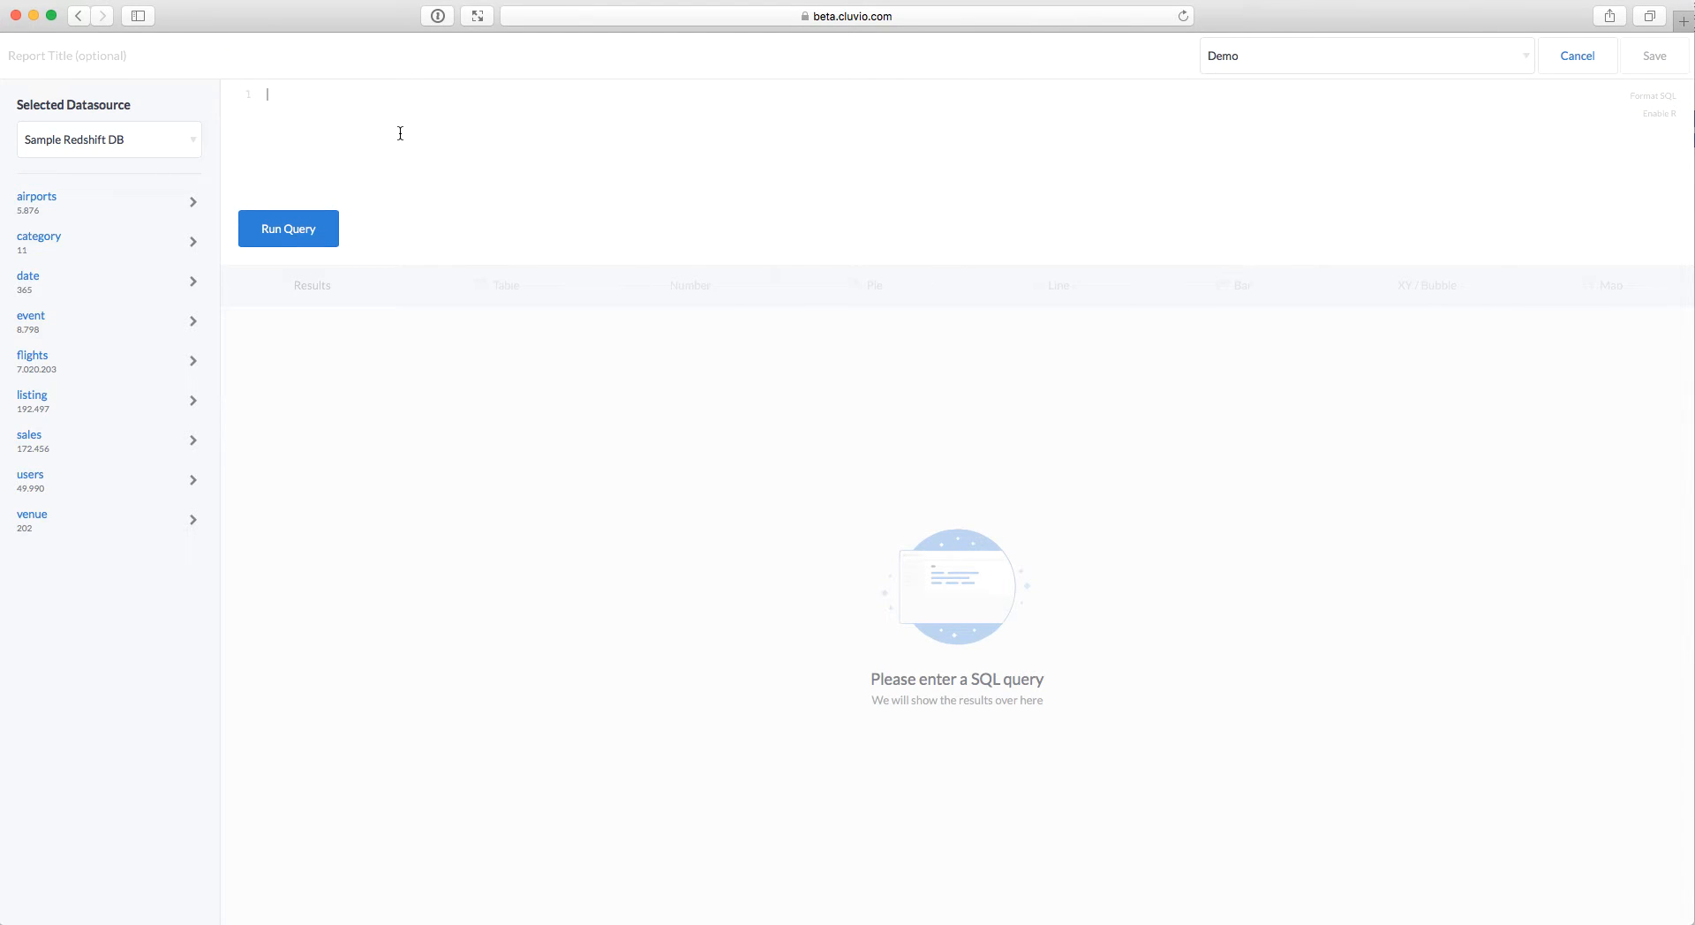
type("sele")
key("Down")
key("Down")
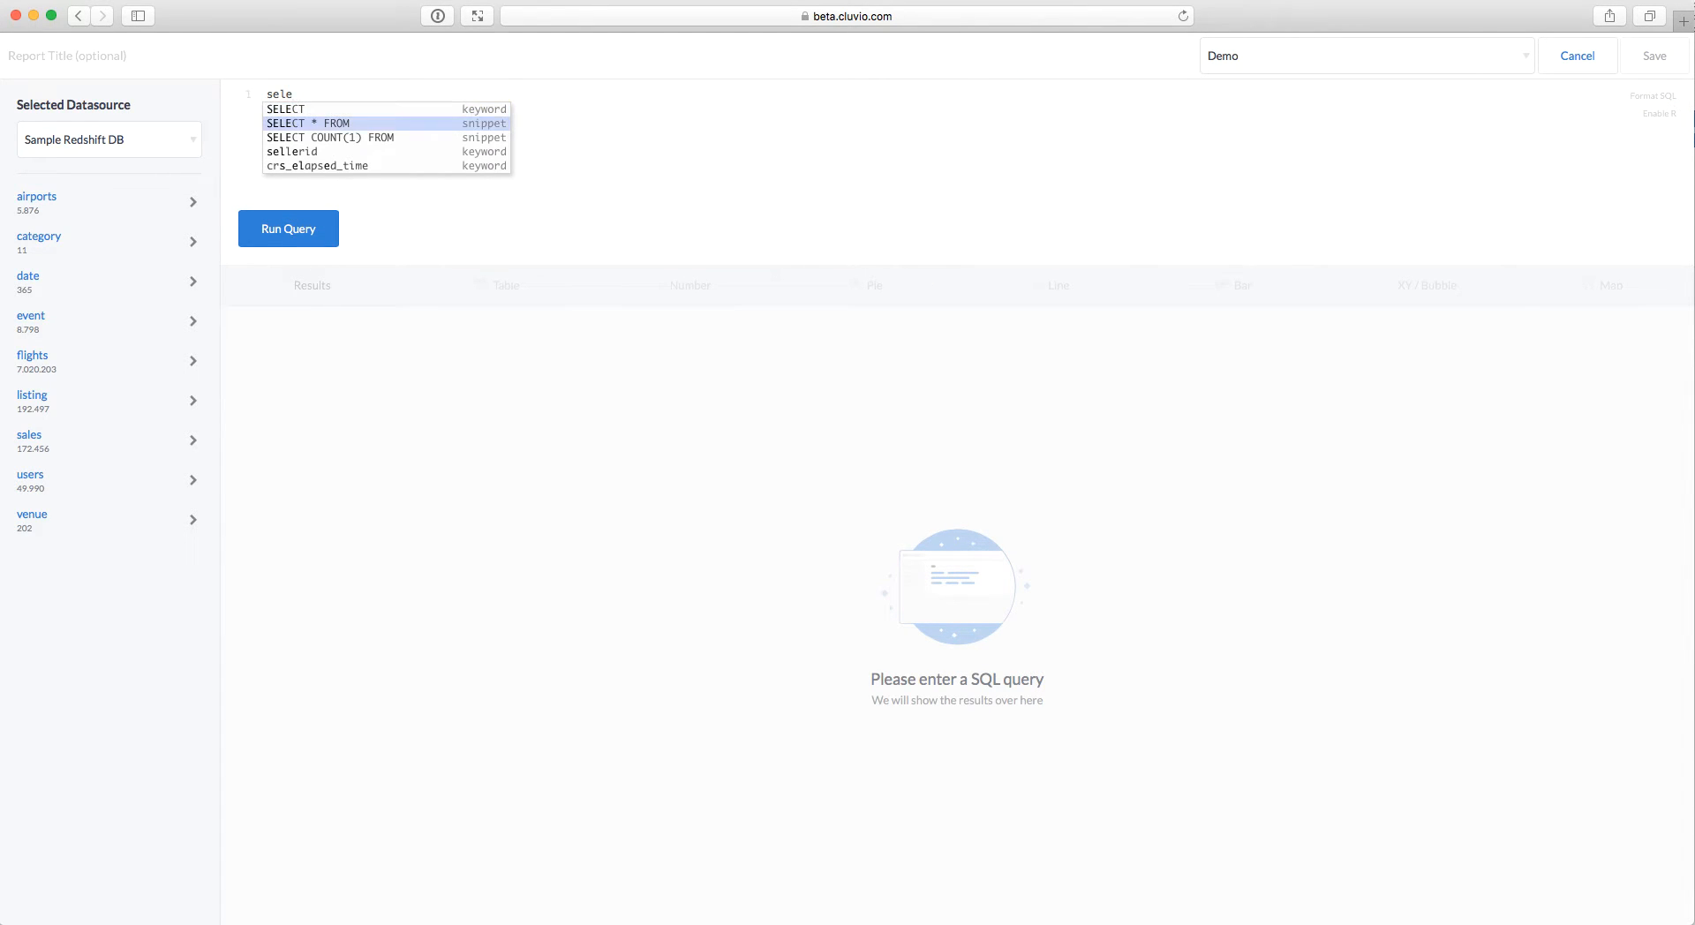
key("Return")
type("fli")
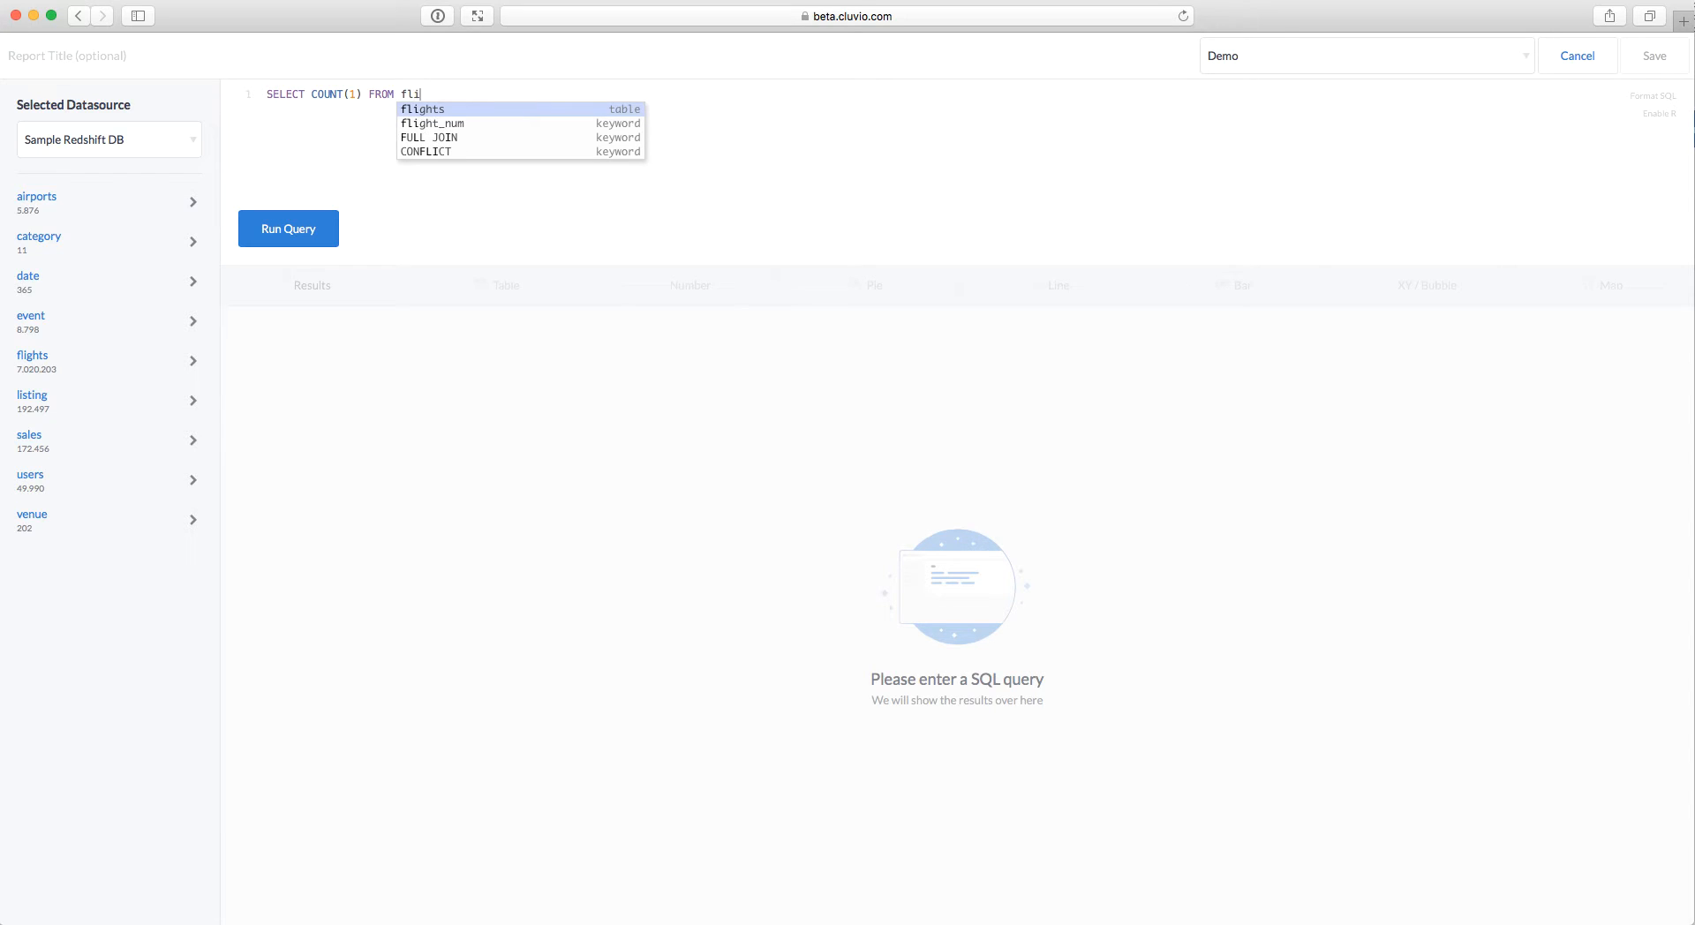
key("Return")
key("super+Return")
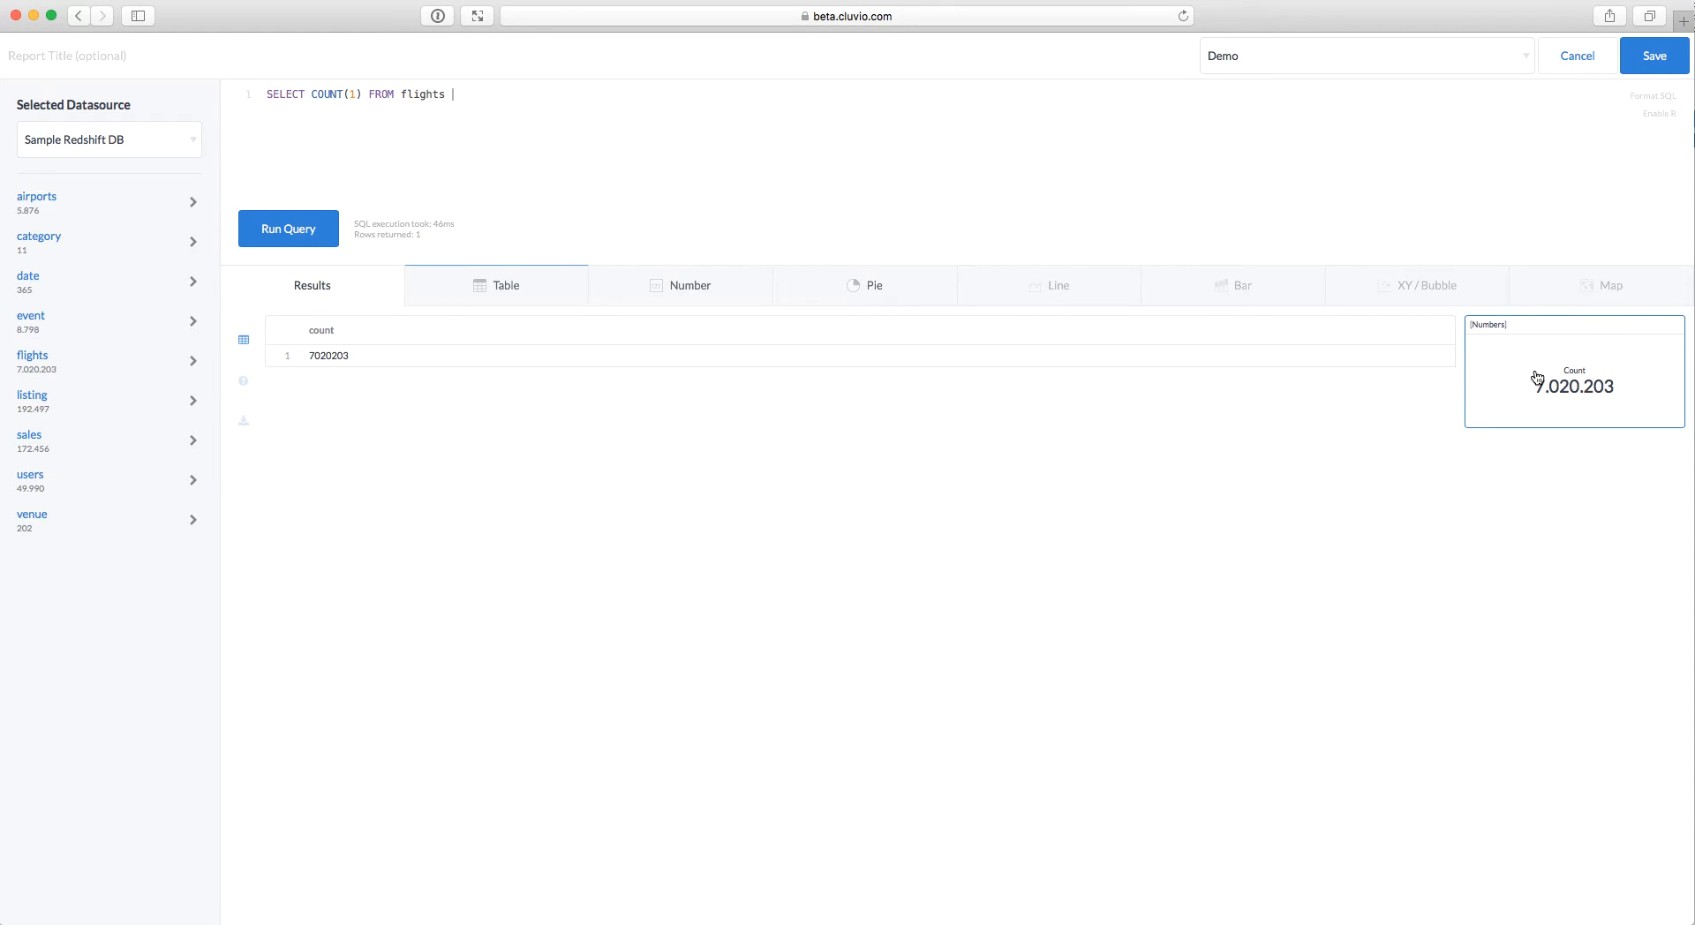
Step: Save the flight count to the Demo dashboard as a number visualization in size S, and shrink its tile
left_click(1537, 378)
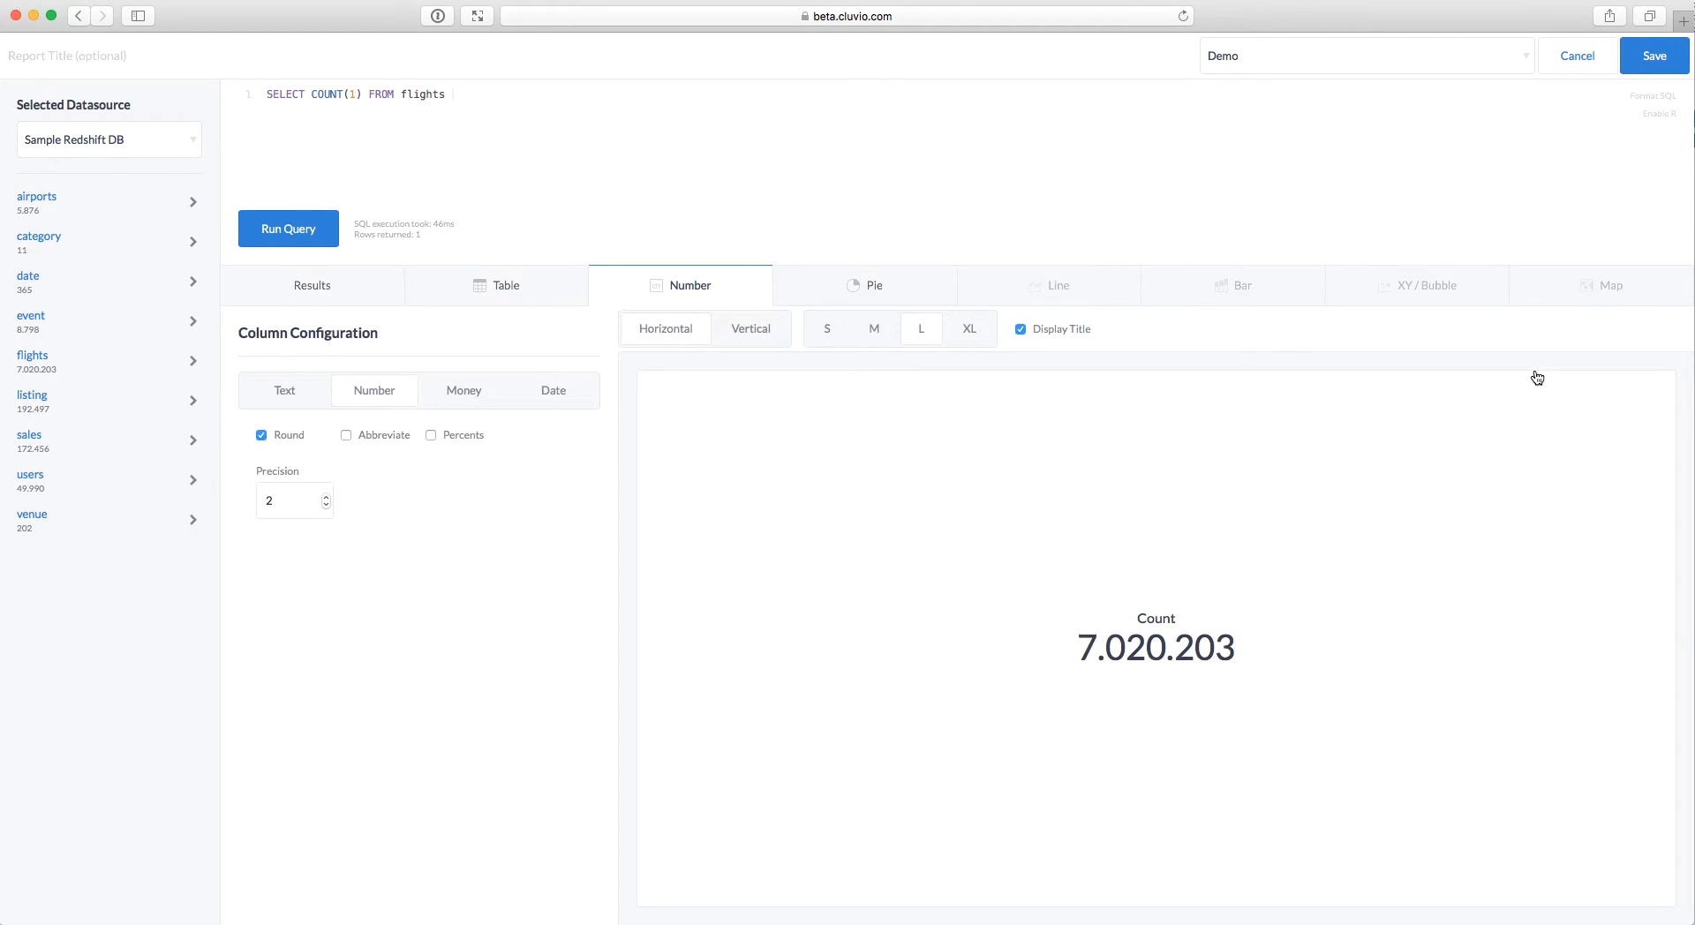
left_click(832, 329)
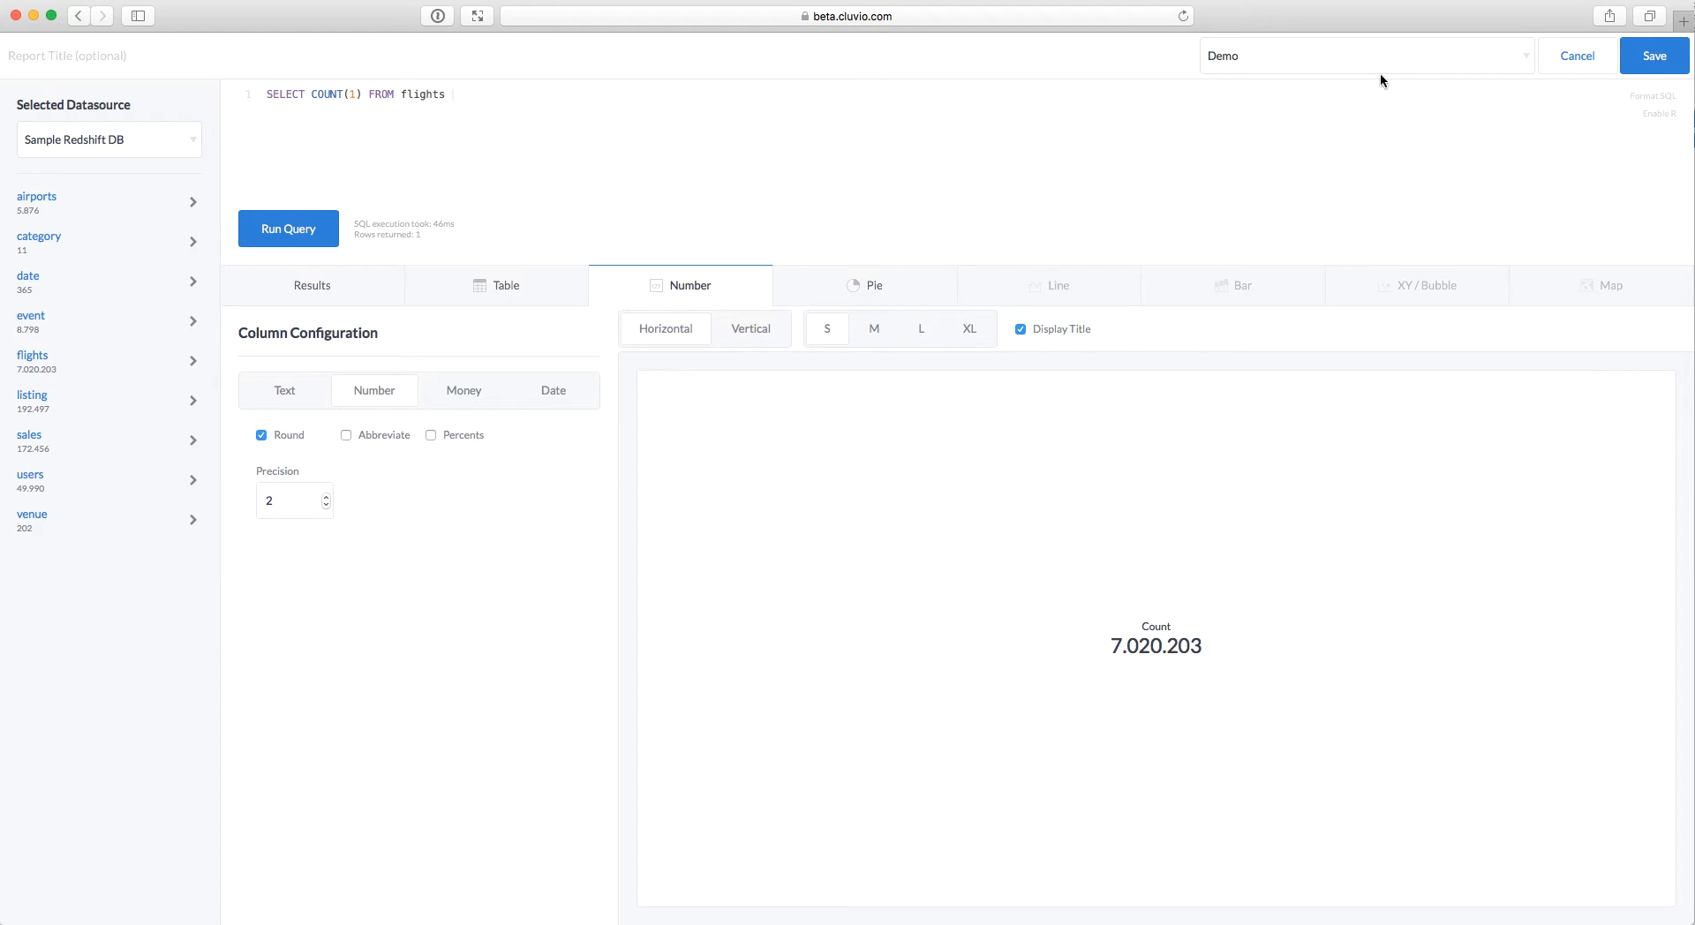
left_click(1654, 57)
left_click_drag(264, 194, 416, 284)
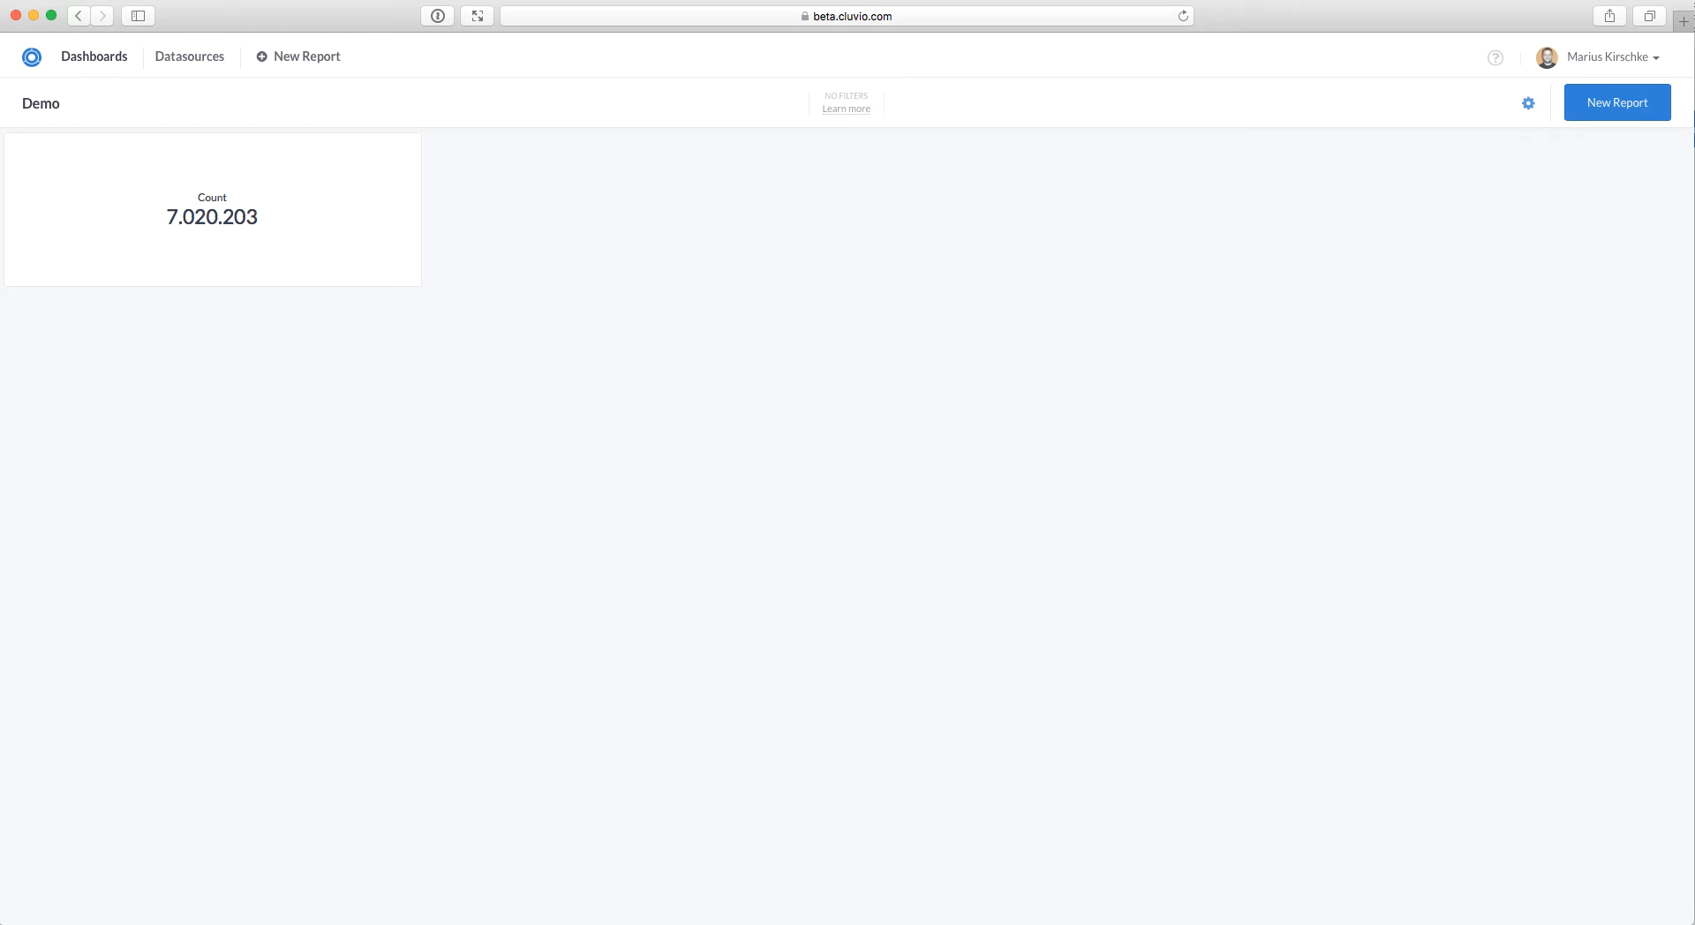
Step: Start another report on Sample Redshift DB and generate the count-by-week query for the flights table's dep_timestamp column
left_click(1629, 106)
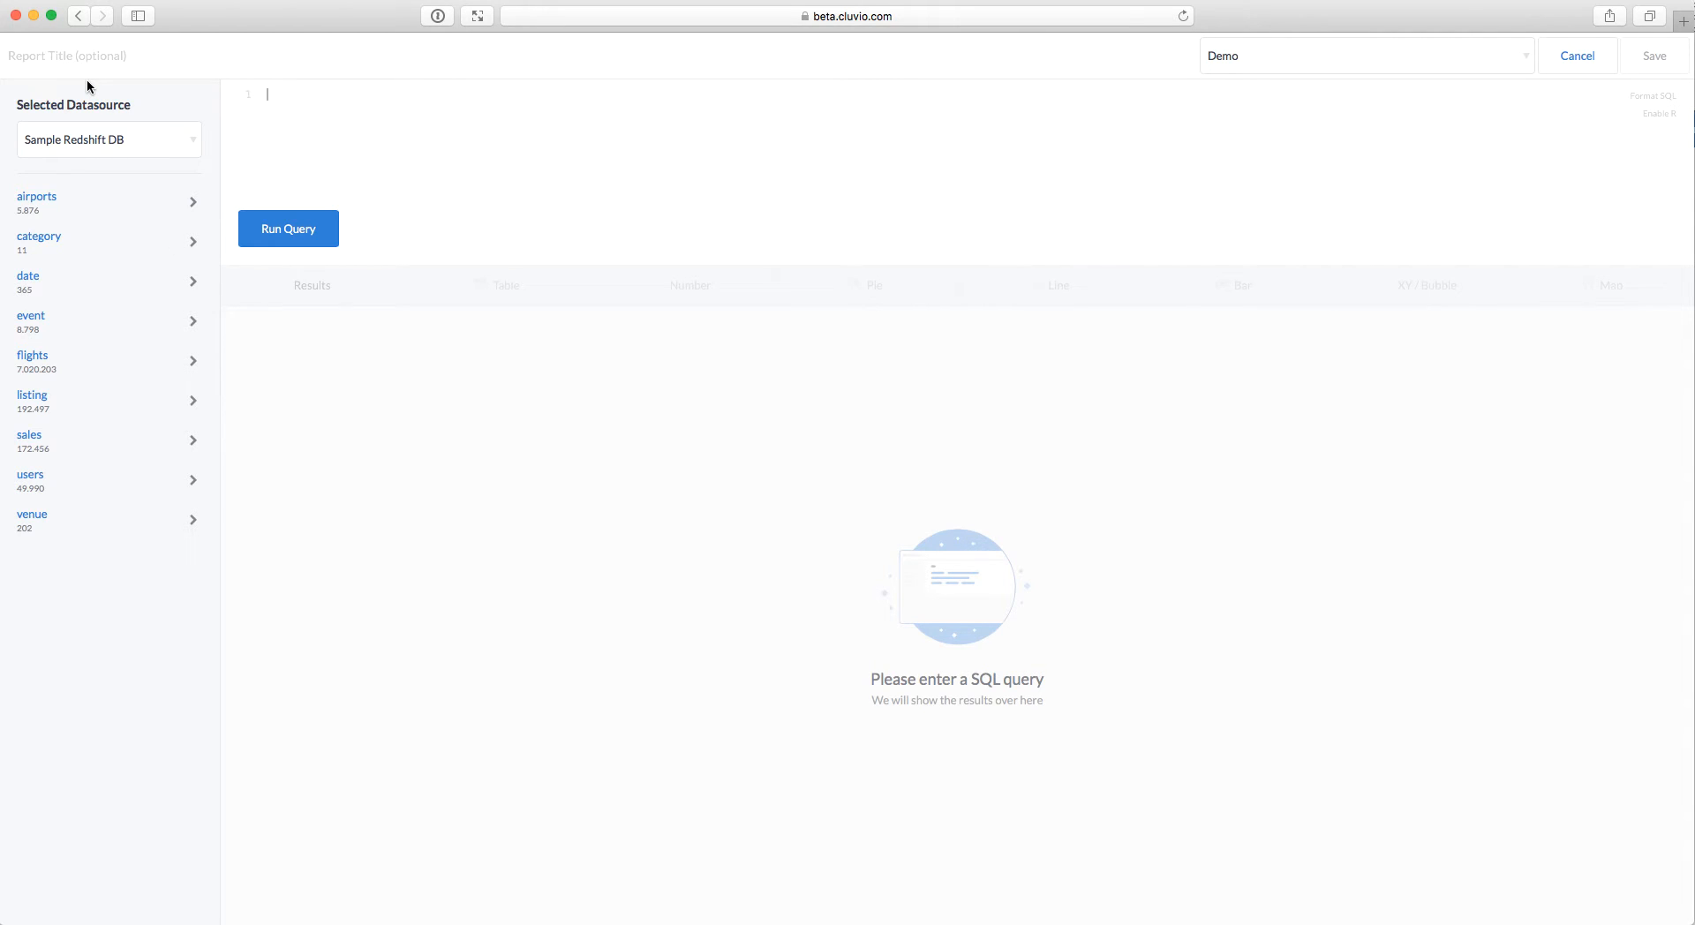
left_click(132, 143)
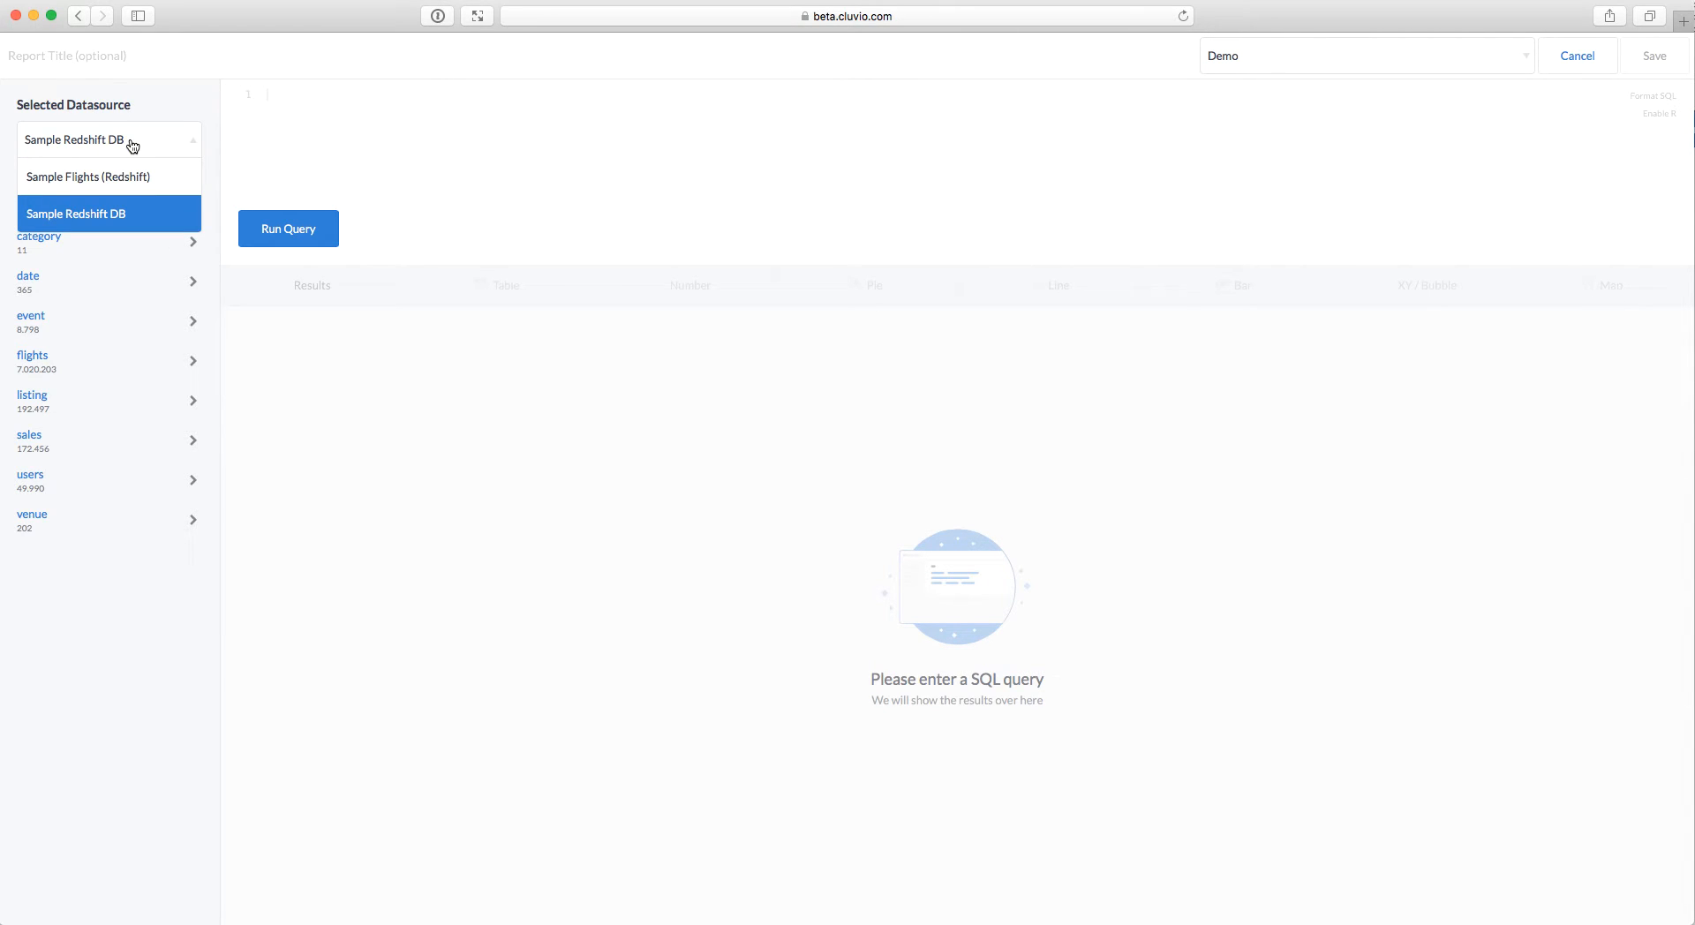
left_click(131, 143)
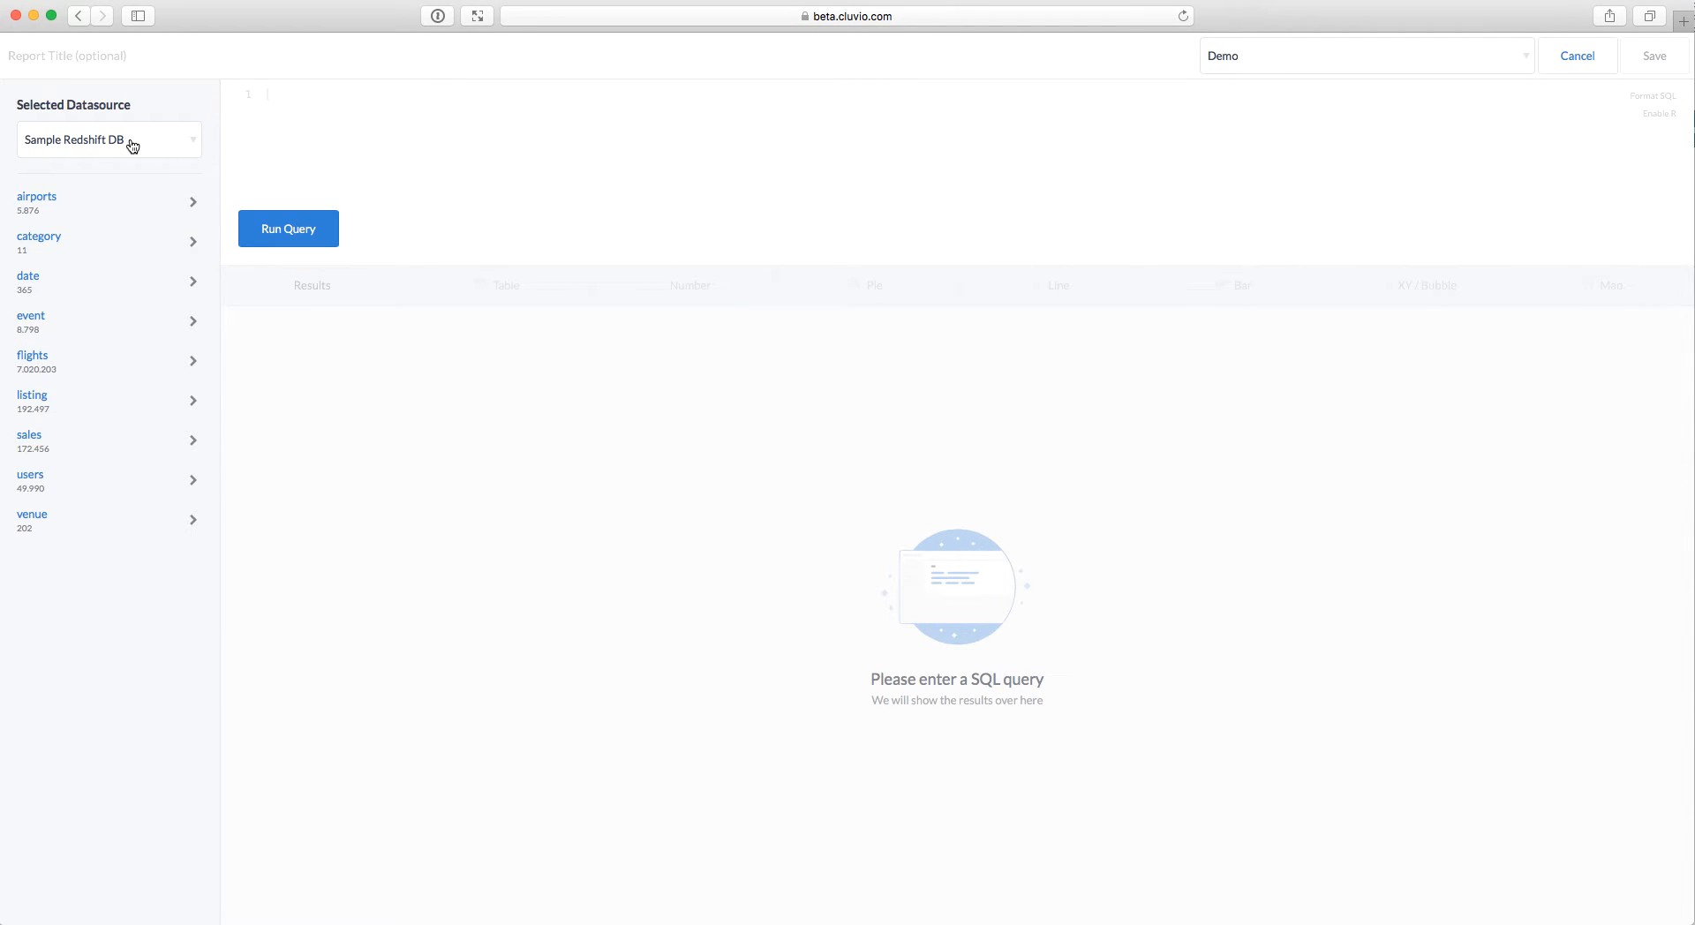
left_click(46, 362)
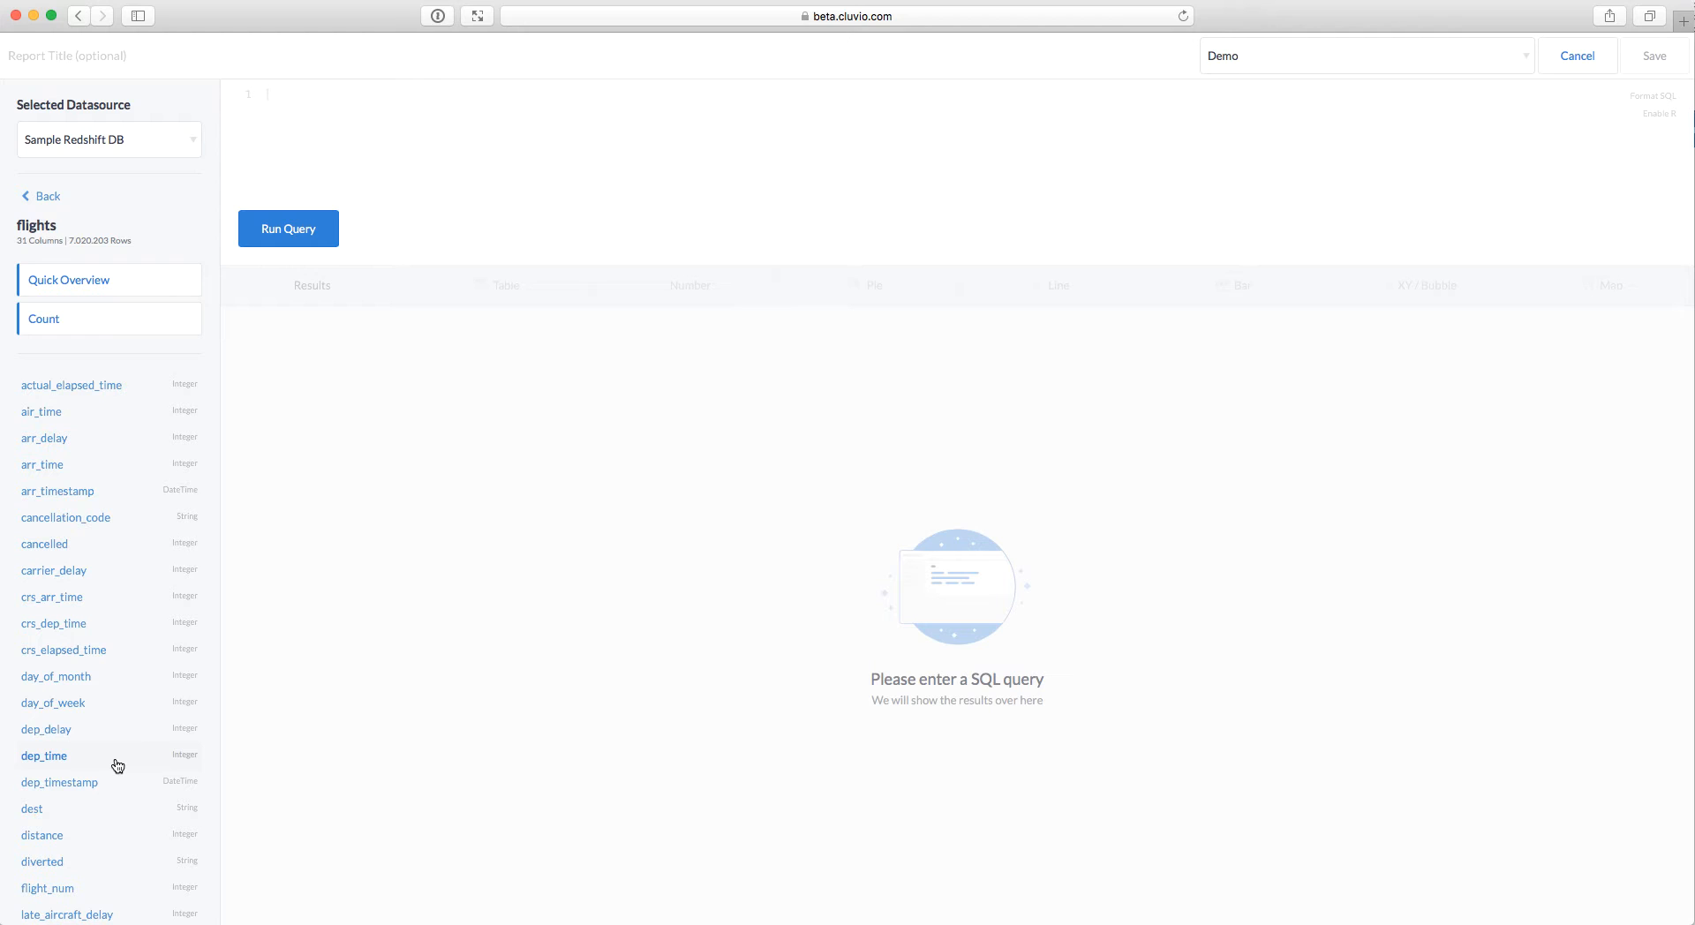
left_click(70, 785)
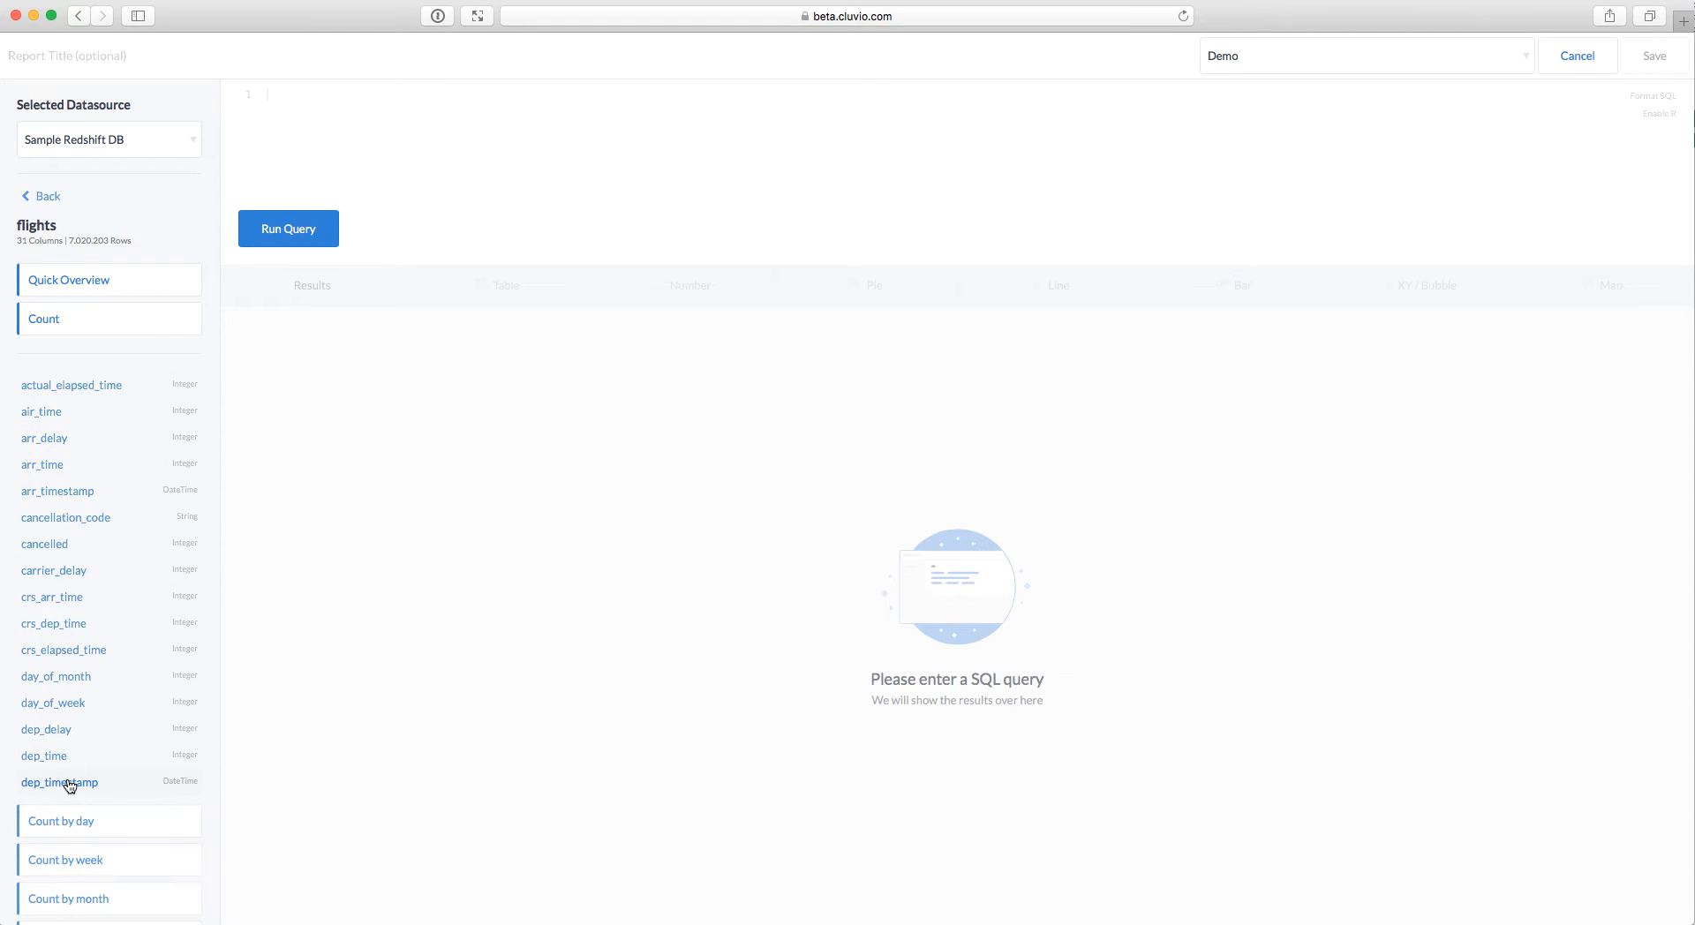
left_click(89, 864)
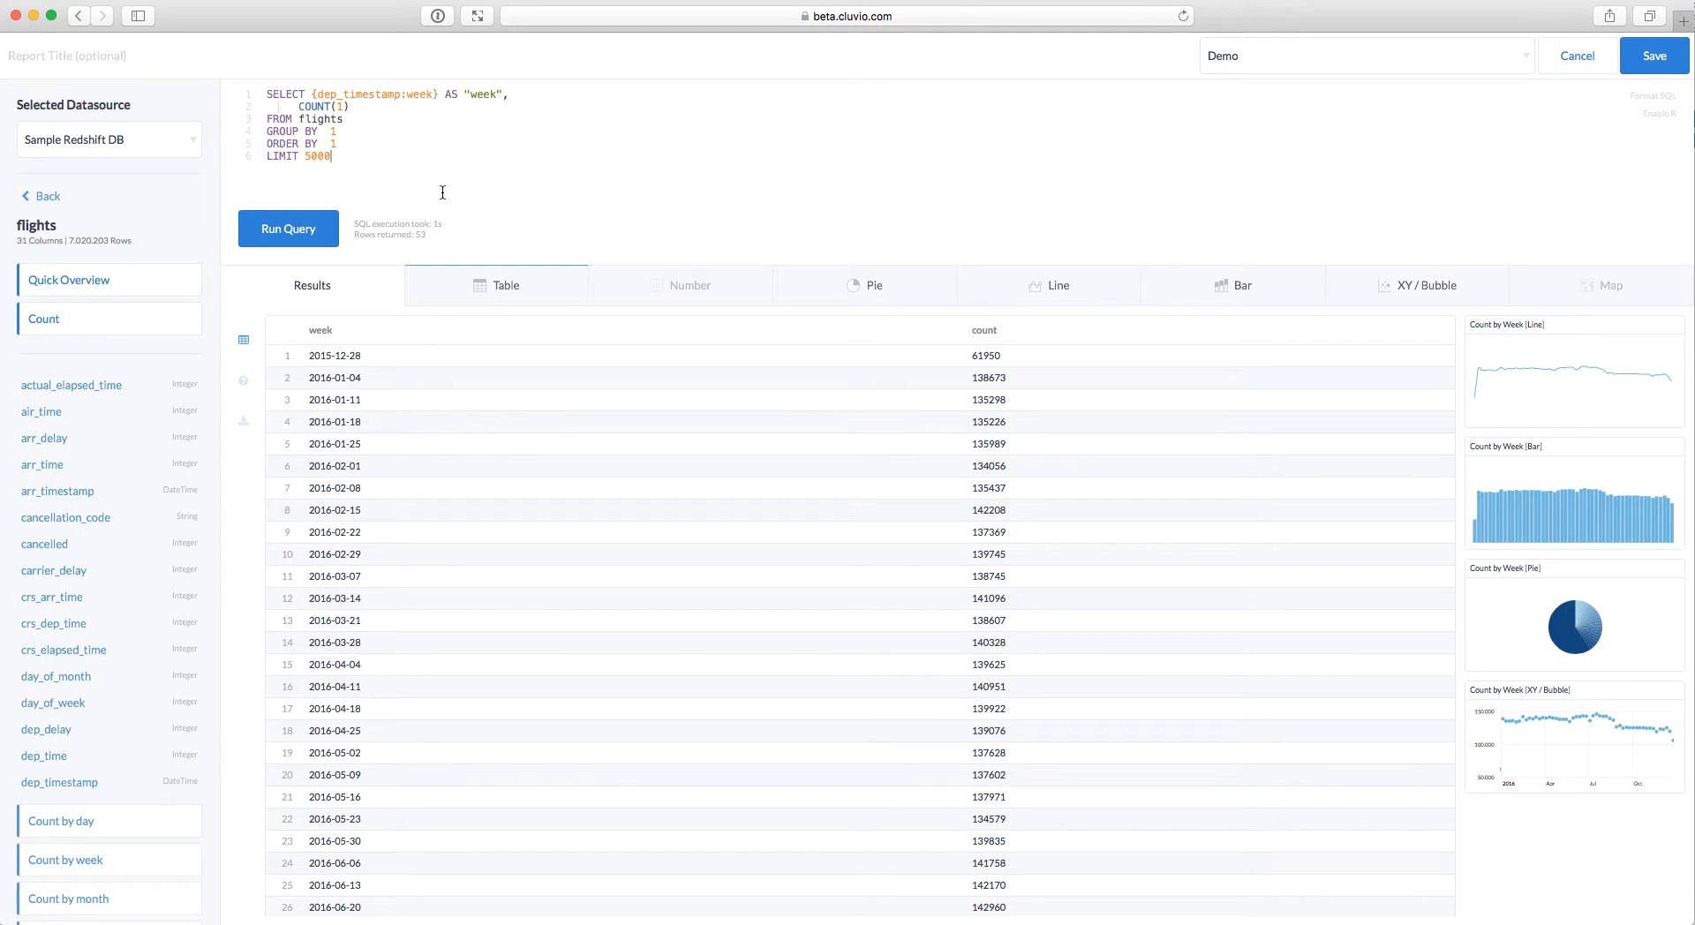
Step: Compare the {dep_timestamp:week} expression in the query with the SQL actually executed, and return to the result rows
mouse_move(388, 164)
left_mouse_down()
mouse_move(253, 69)
mouse_move(387, 160)
left_mouse_up()
left_click_drag(312, 93, 438, 94)
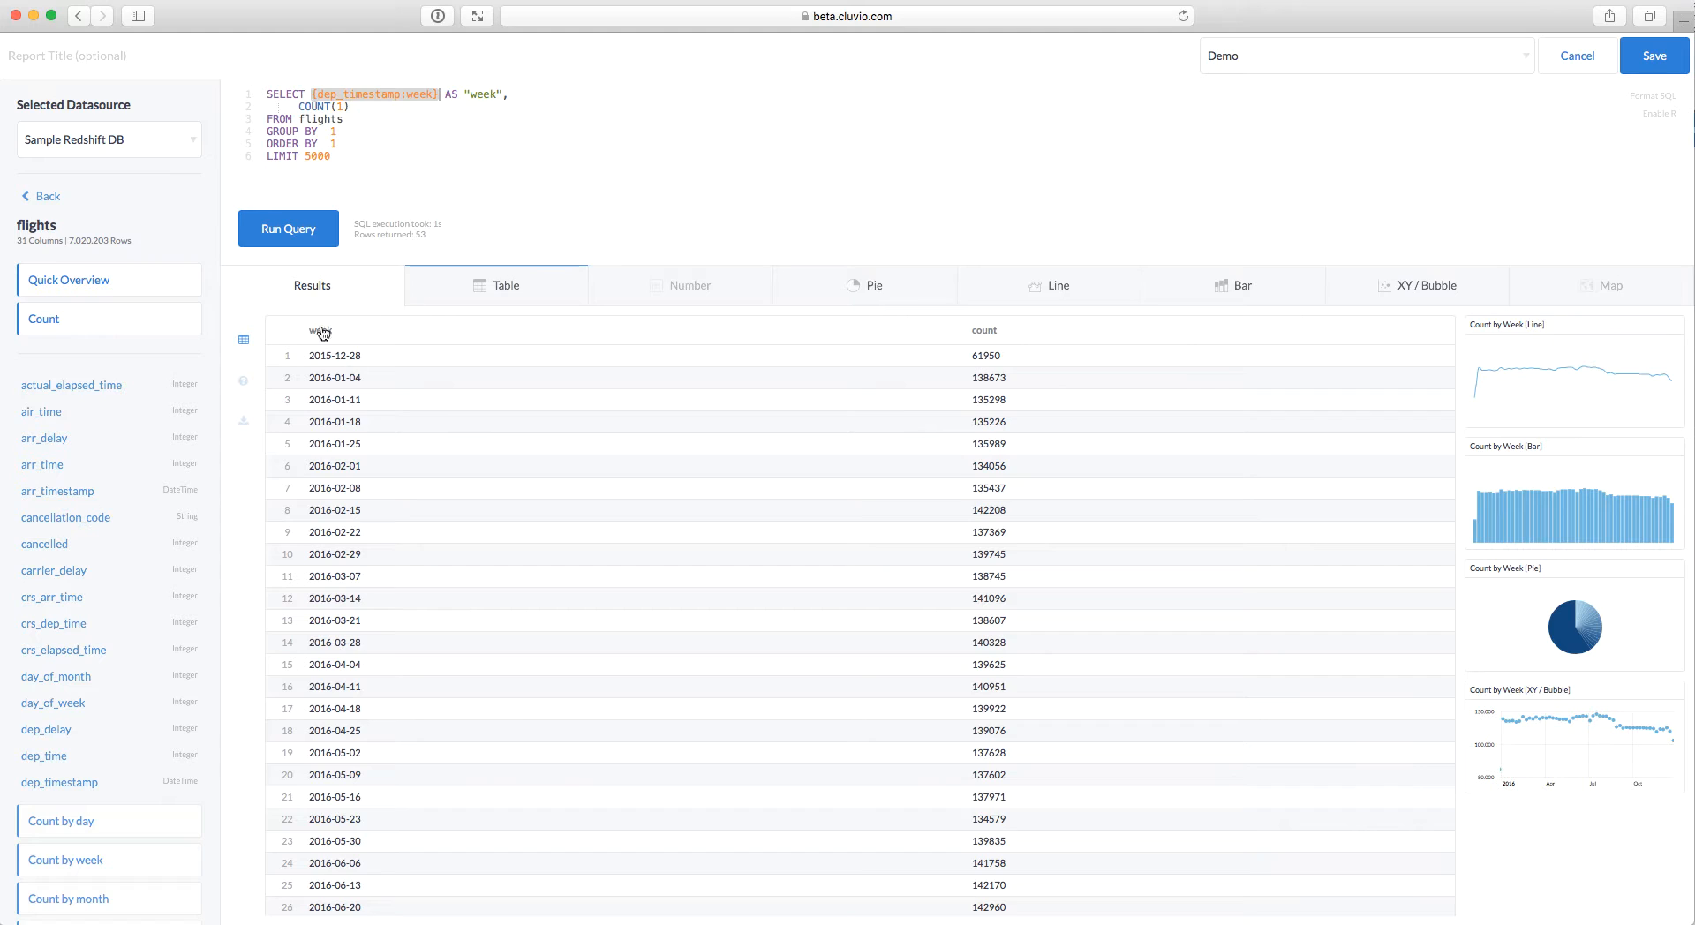
left_click(244, 382)
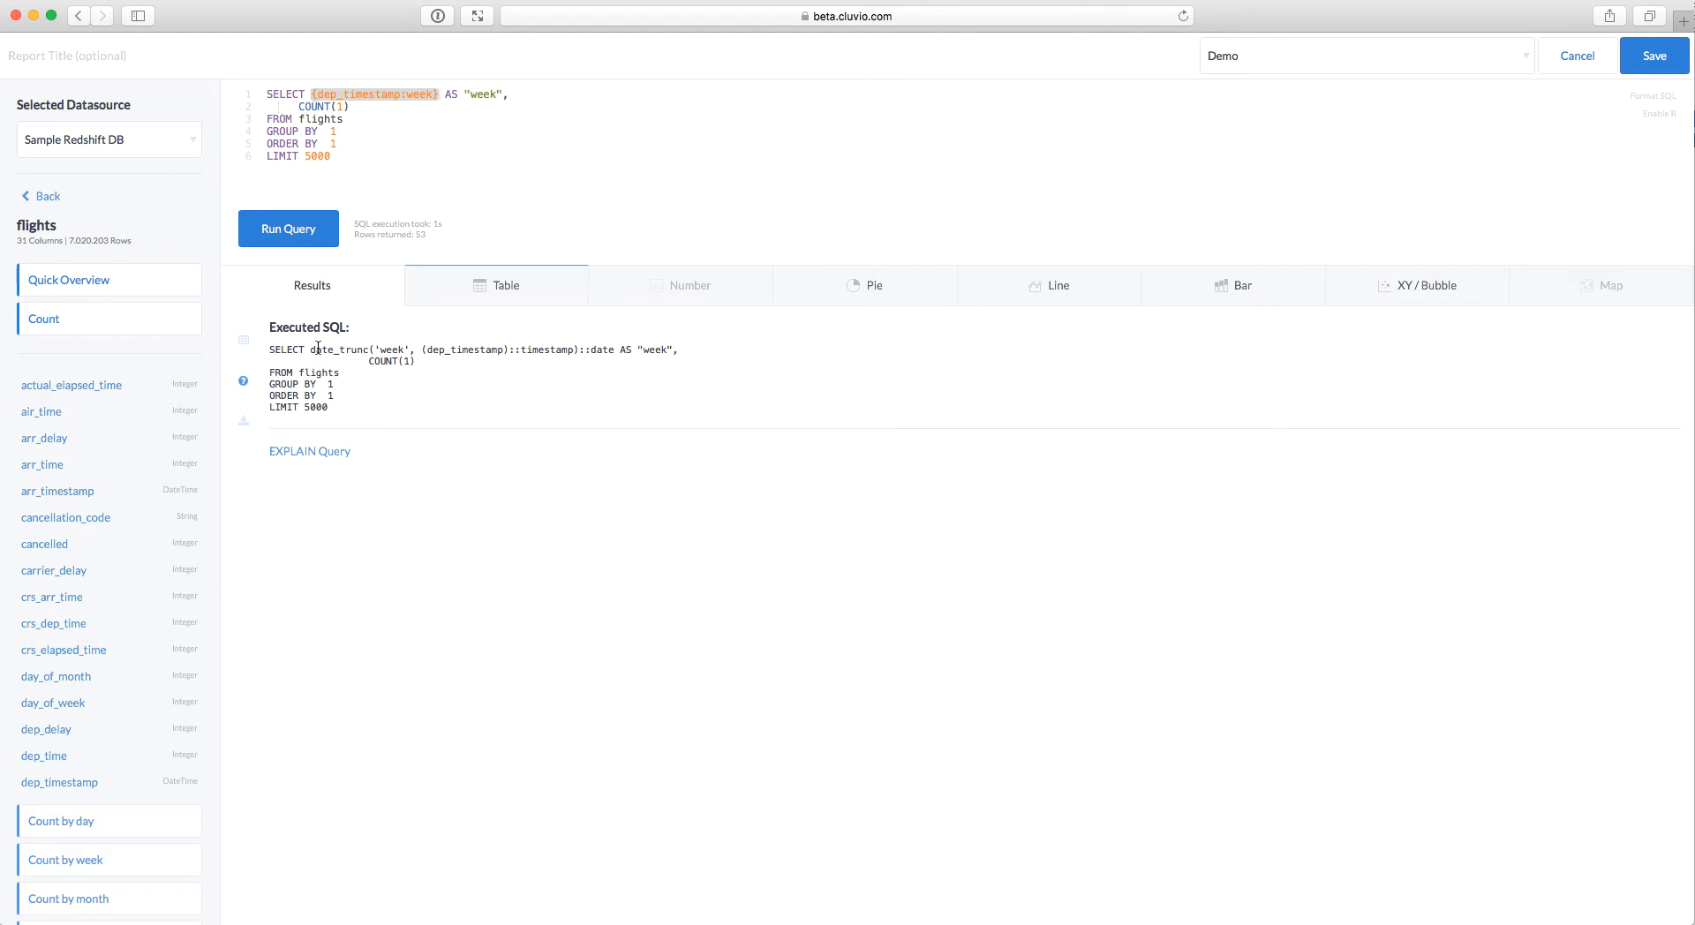
left_click_drag(311, 350, 614, 348)
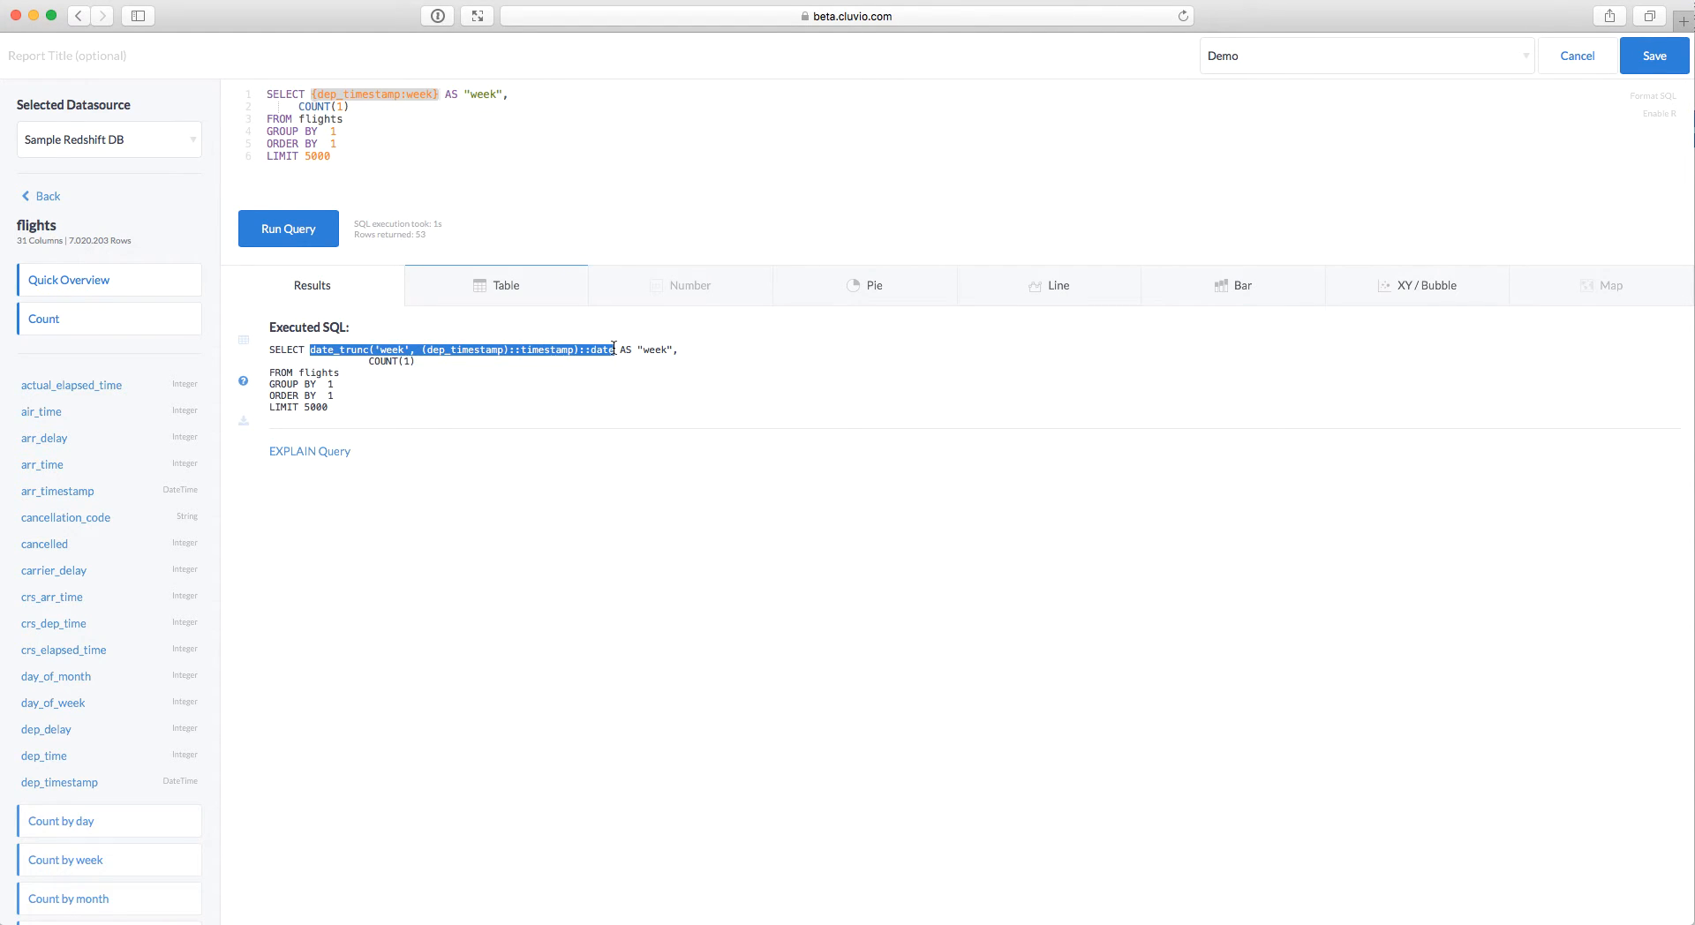
left_click(599, 364)
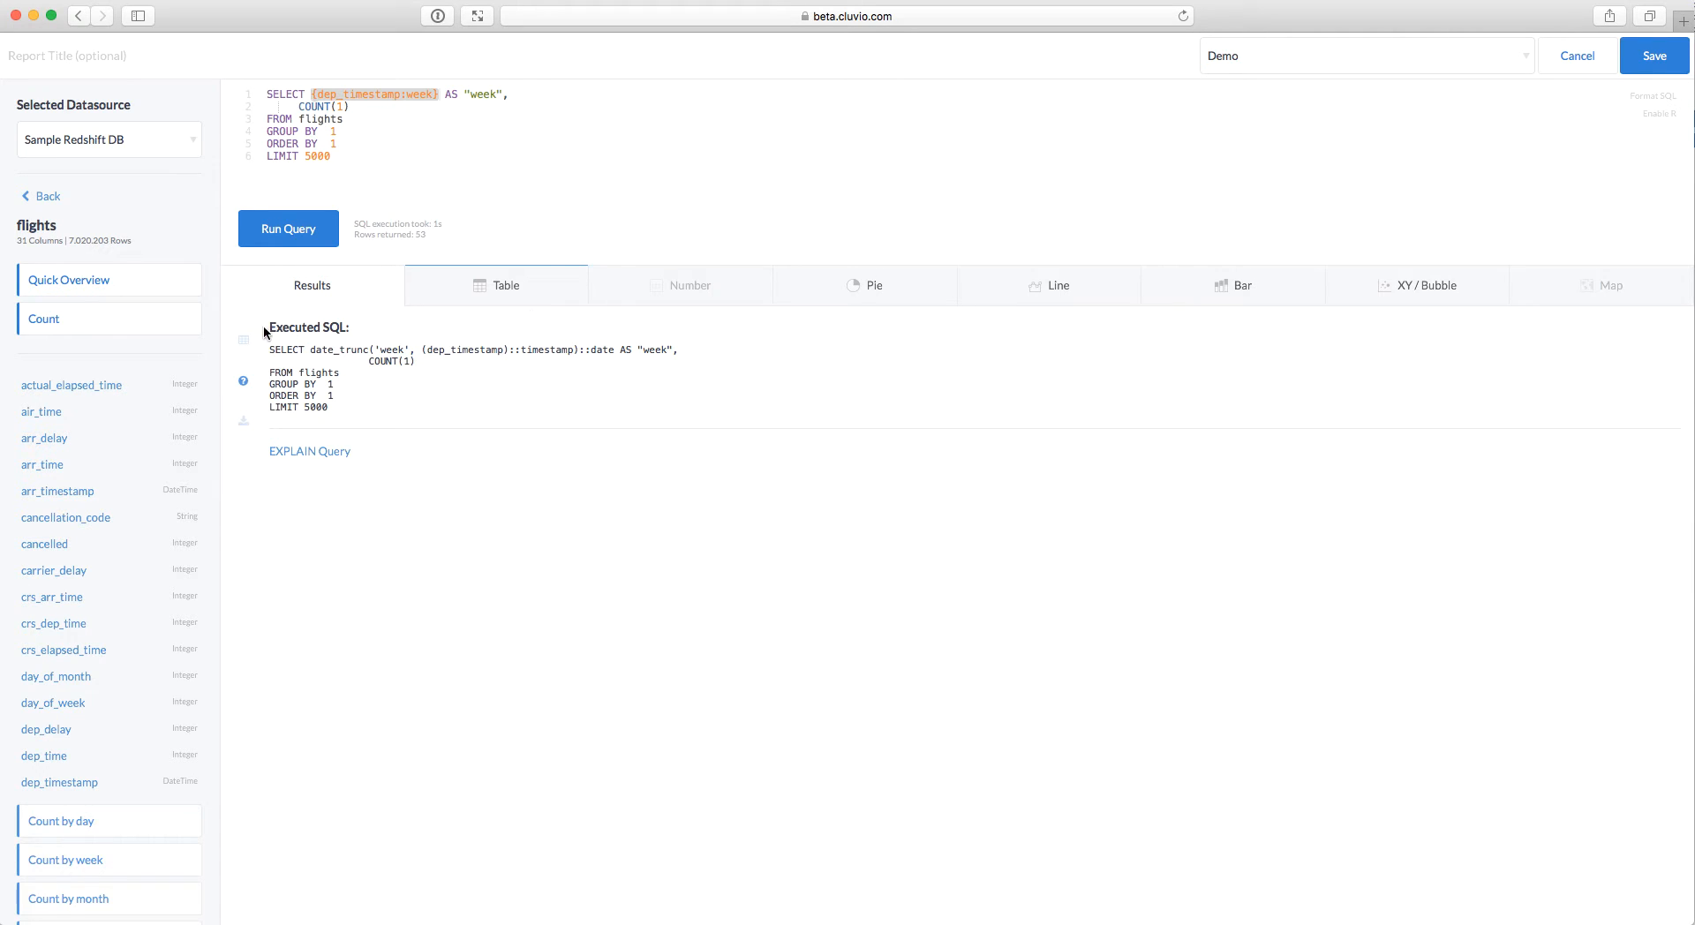
left_click(243, 346)
left_click(355, 148)
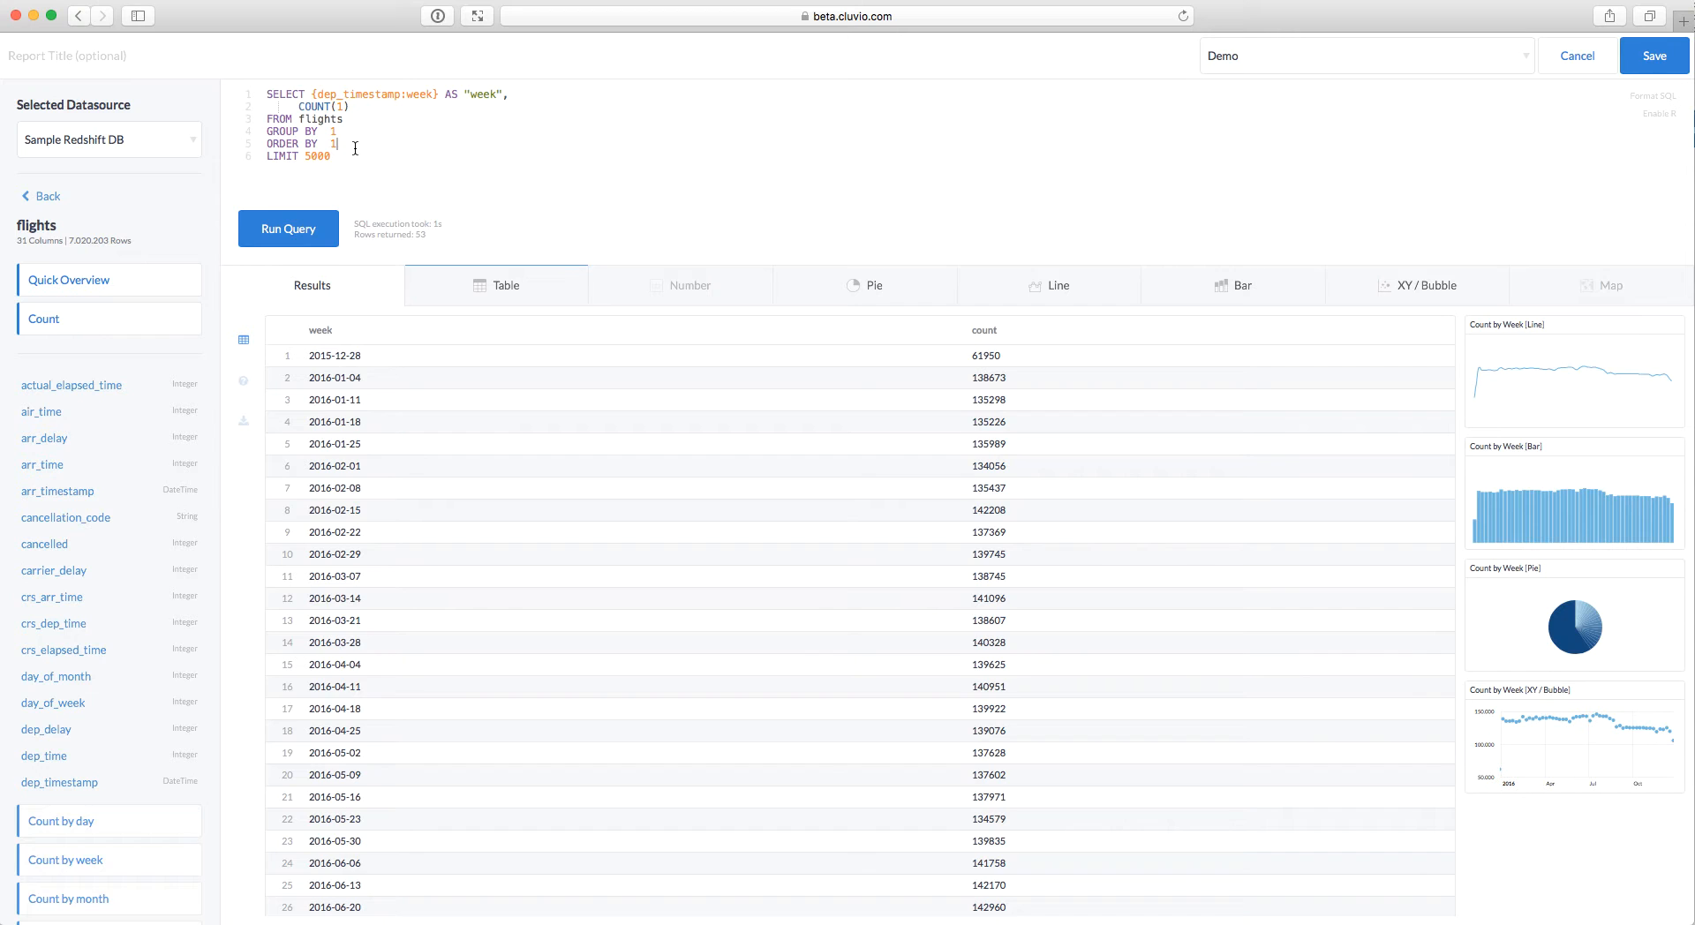
Step: Preview the weekly flight counts in different visualizations, choose the vertical bar chart and save the report to the Demo dashboard
left_click(505, 287)
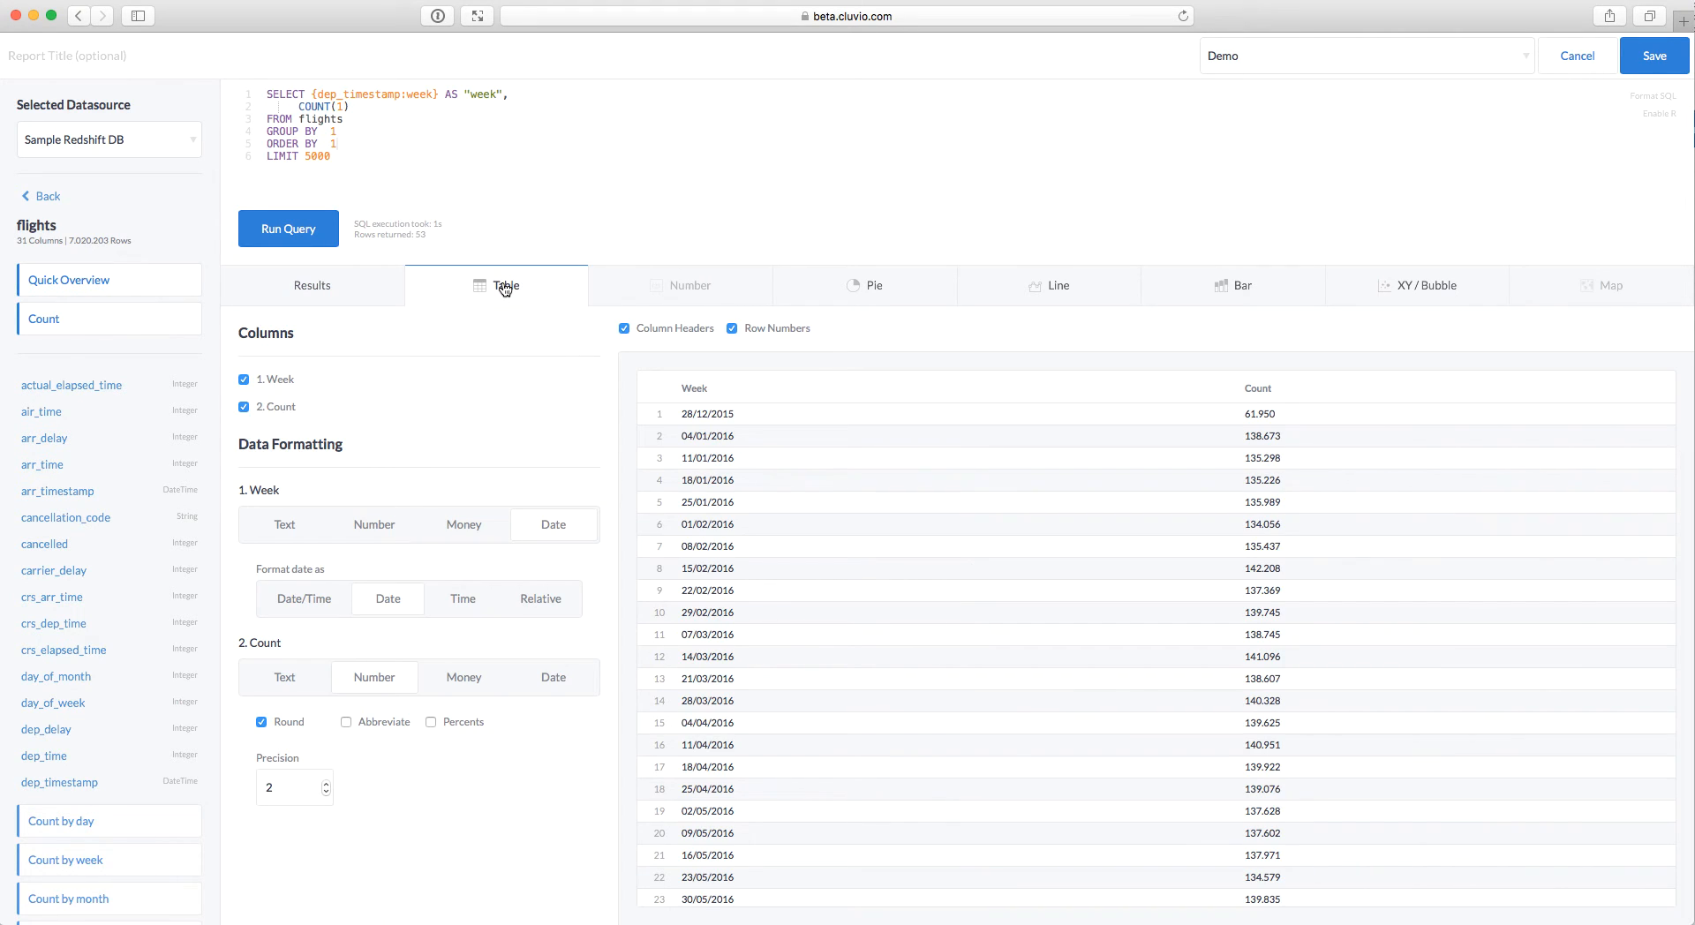
left_click(877, 294)
left_click(1056, 284)
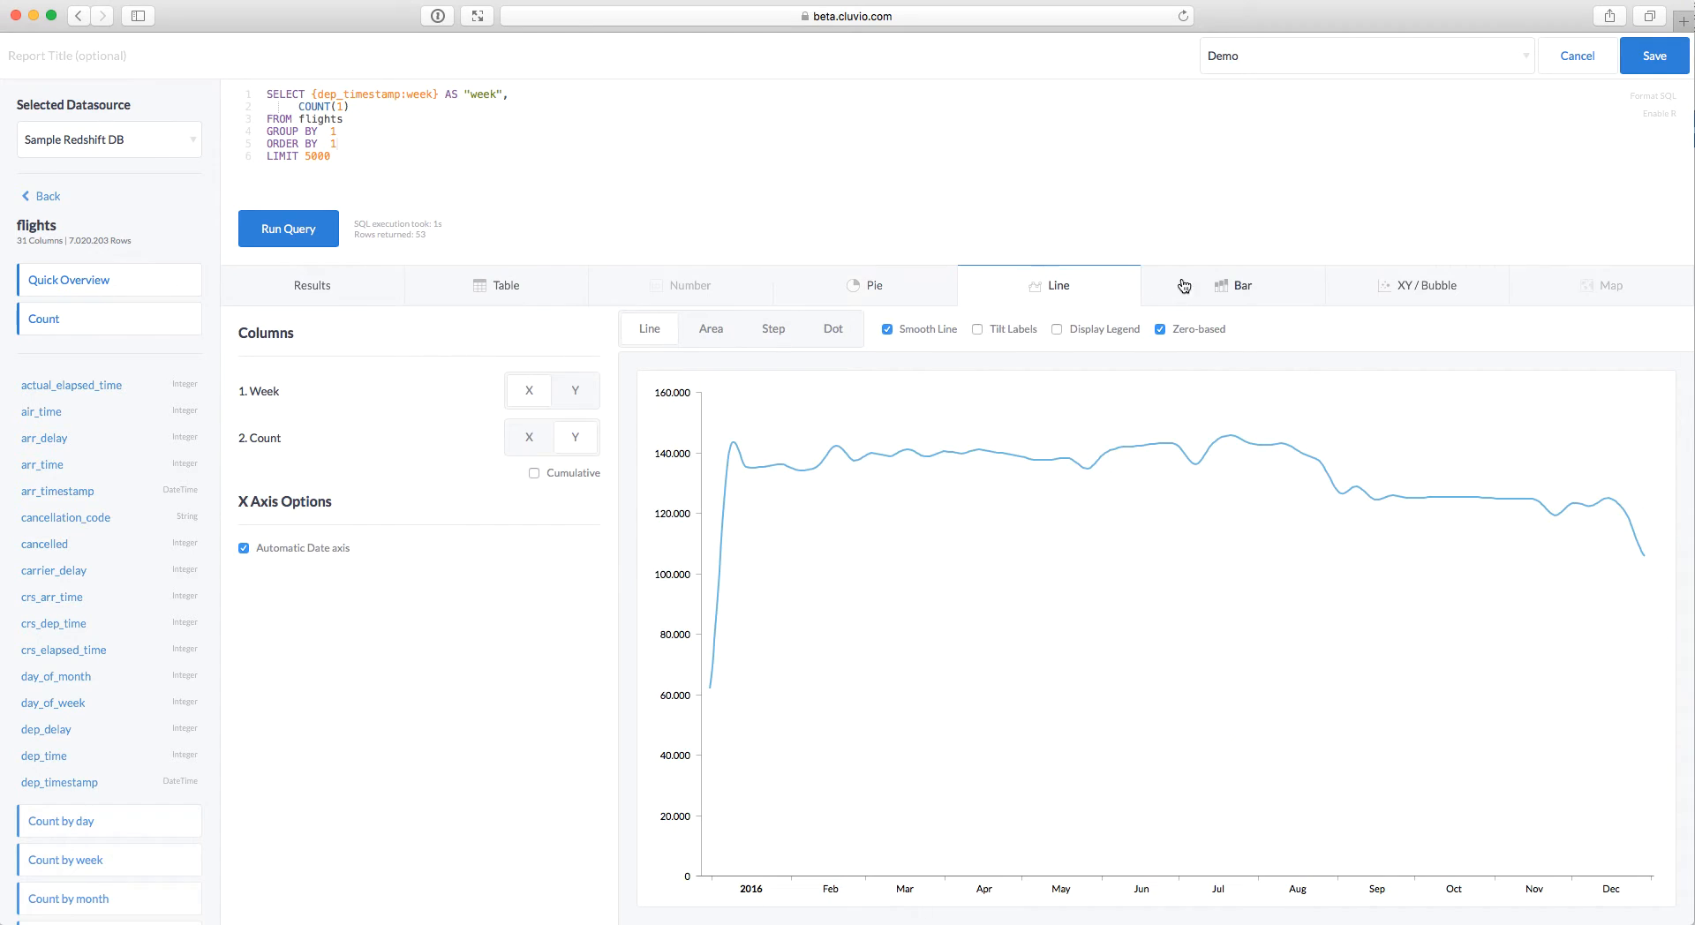
left_click(1243, 285)
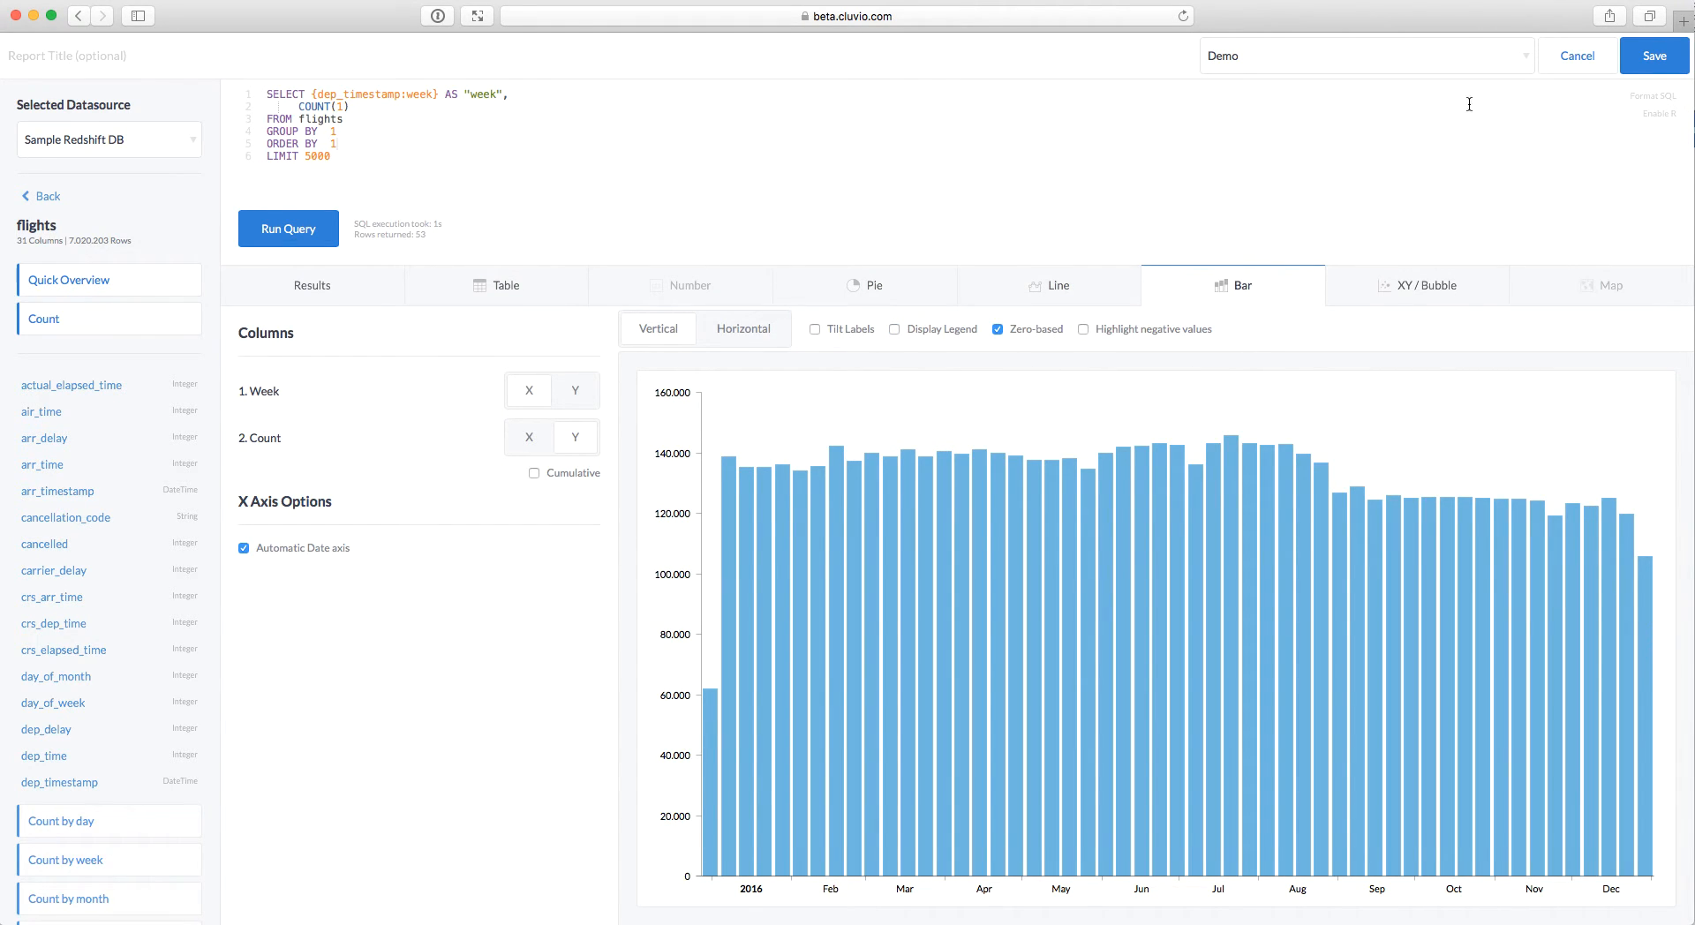
left_click(1648, 65)
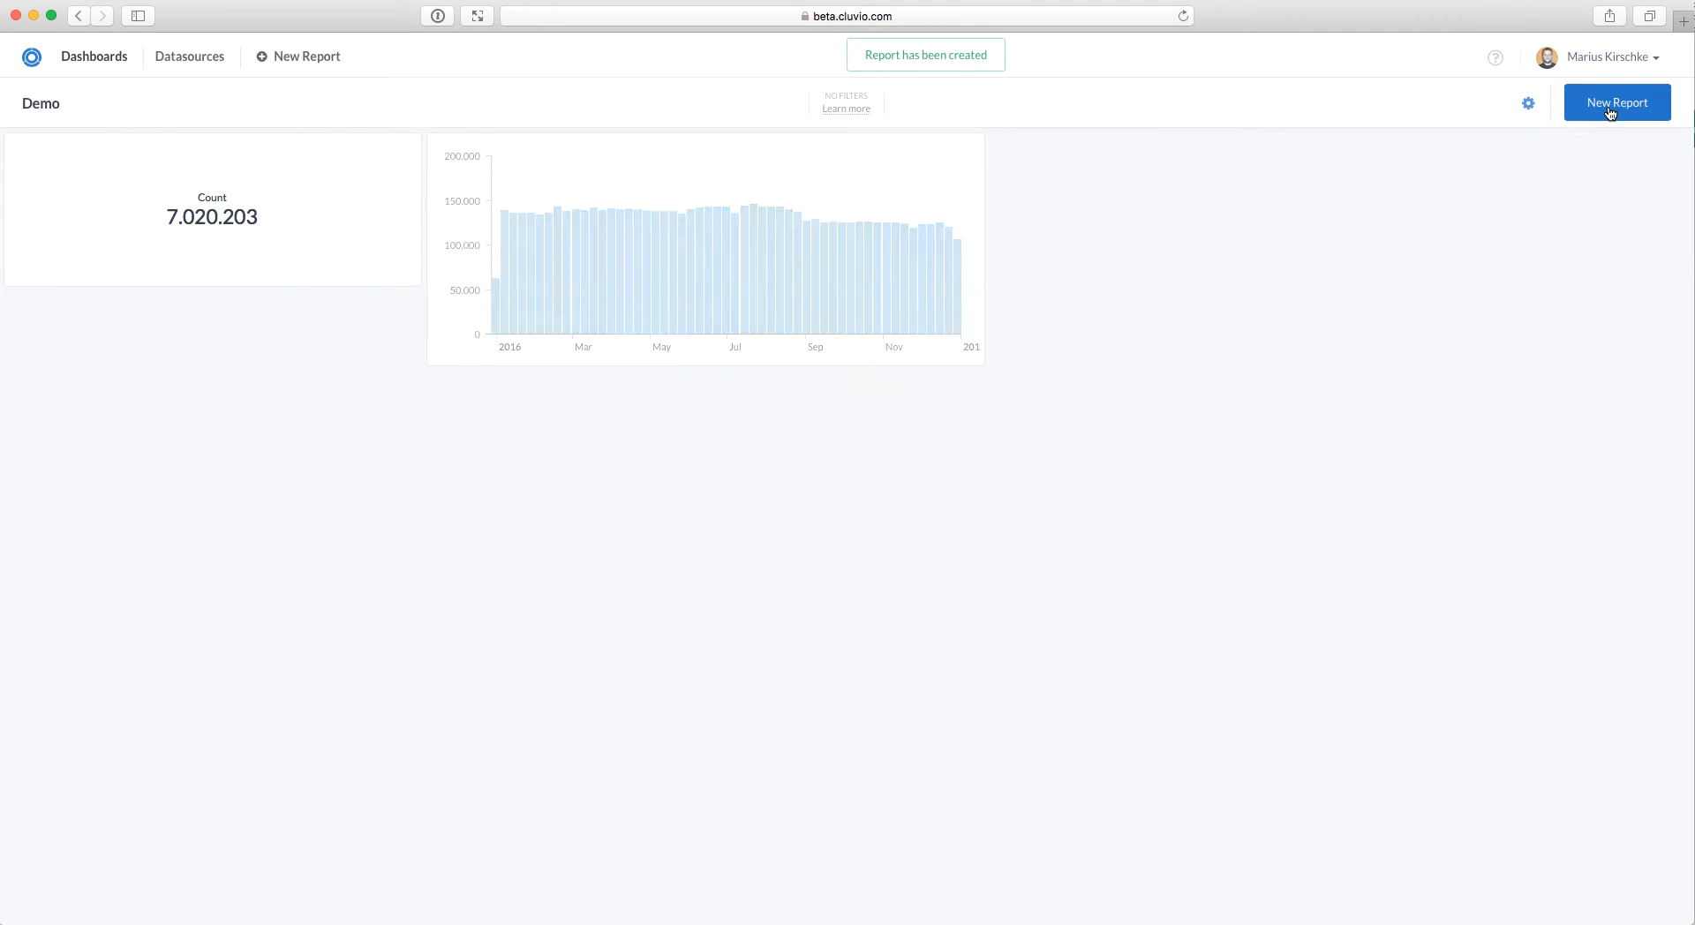
Step: Create a report counting flights by airport latitude and longitude, joining flights f to airports a on f.origin = a.code, and save it as a map
left_click(1610, 106)
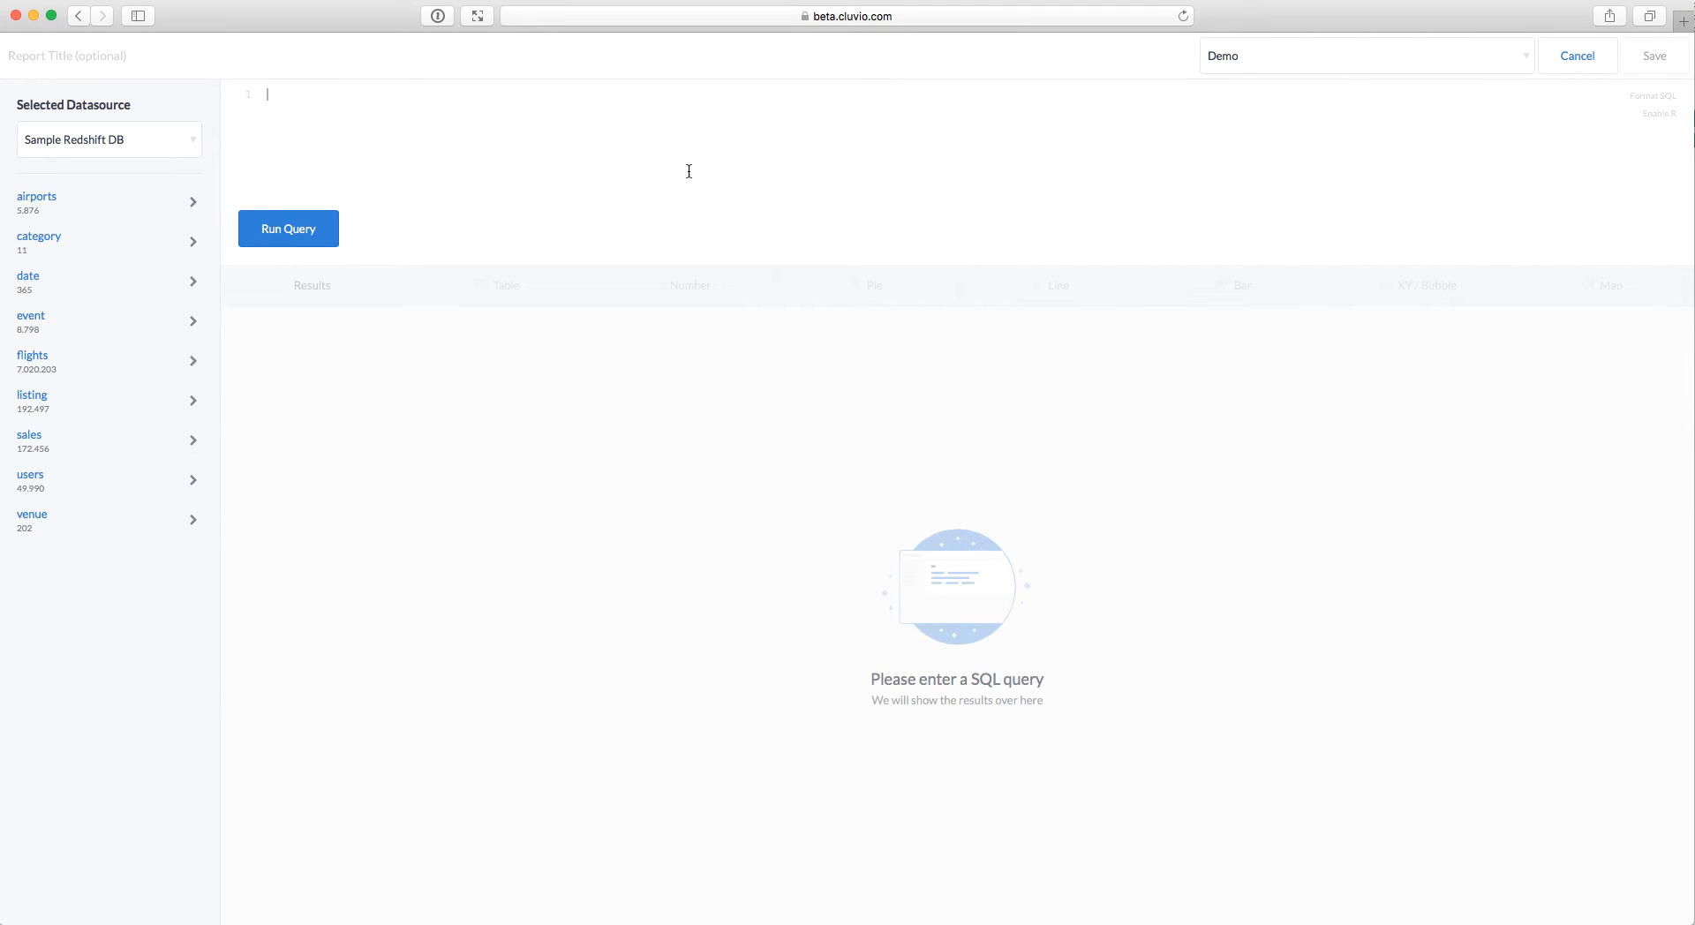
left_click(314, 121)
type("SELECT latitude,      longitude,      count(1) FROM airports a JOIN flights f   ON f.origin = a.code GROUP BY  1,2")
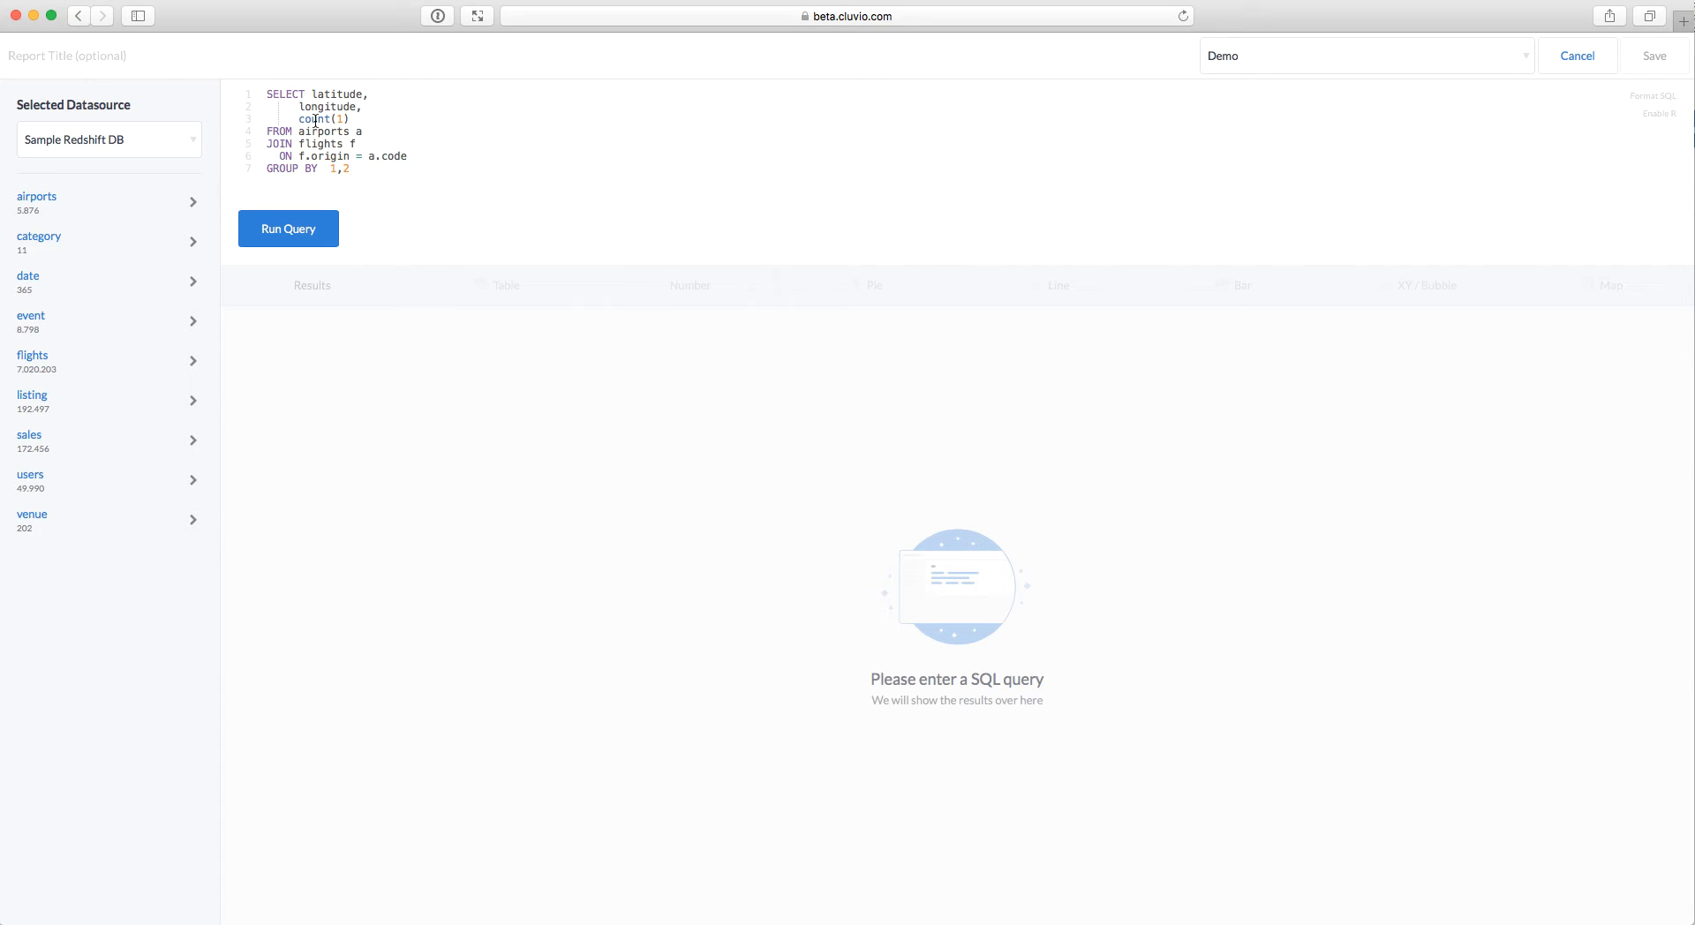
left_click_drag(414, 159, 257, 132)
left_click(410, 152)
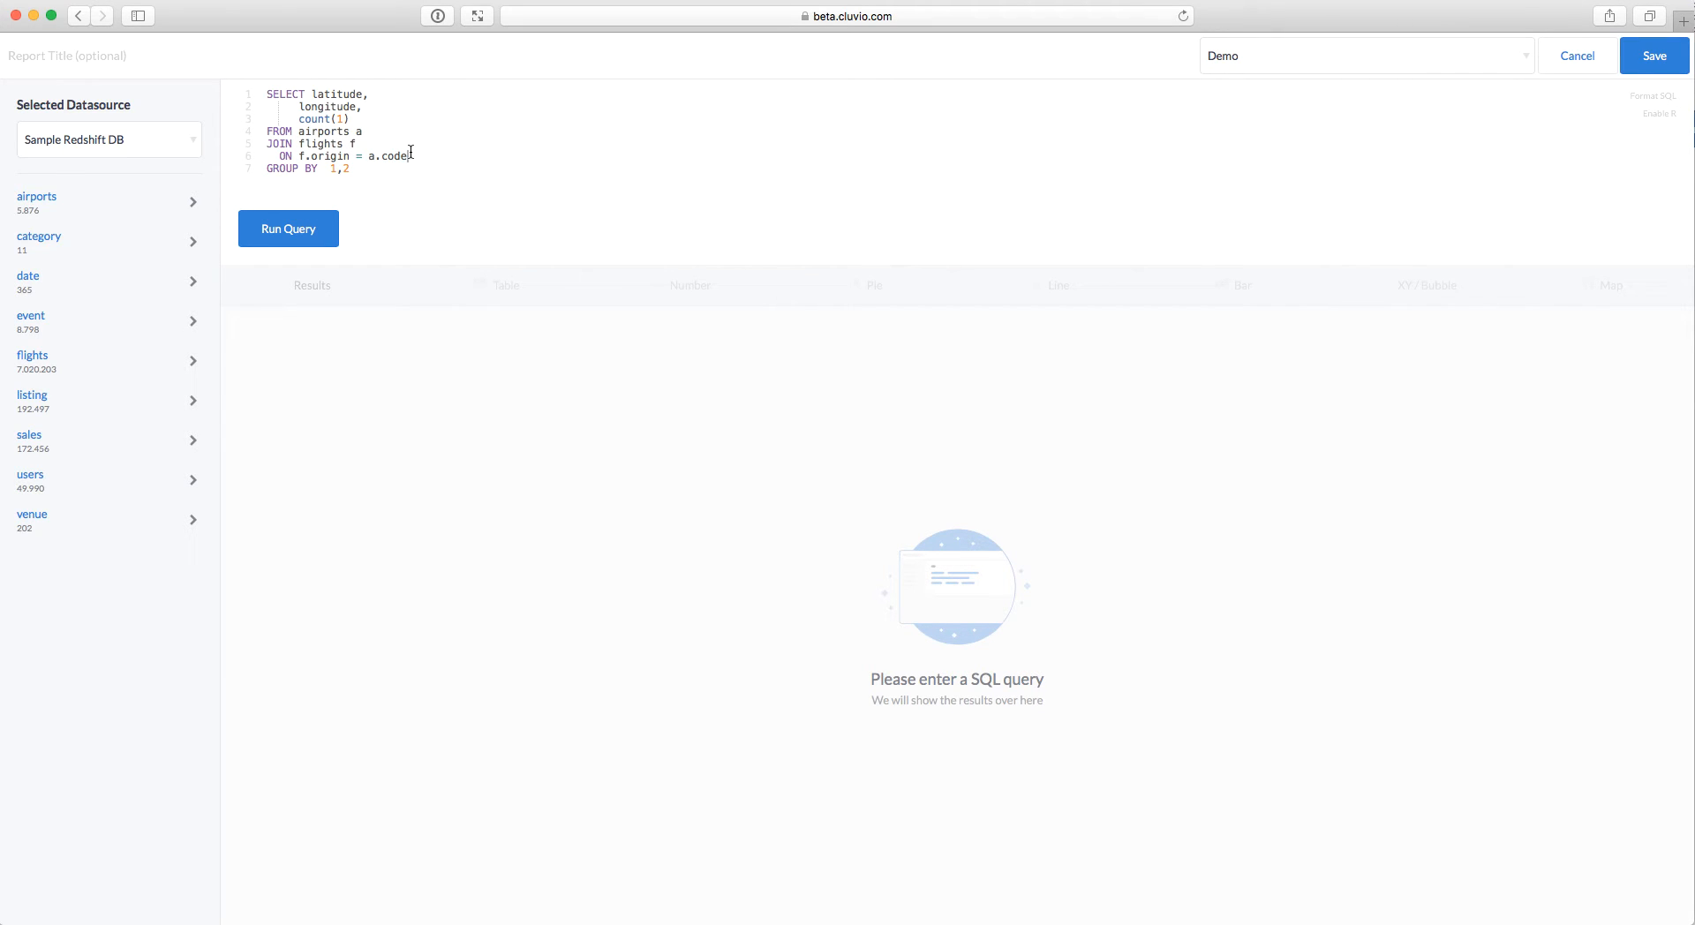
key("super+Return")
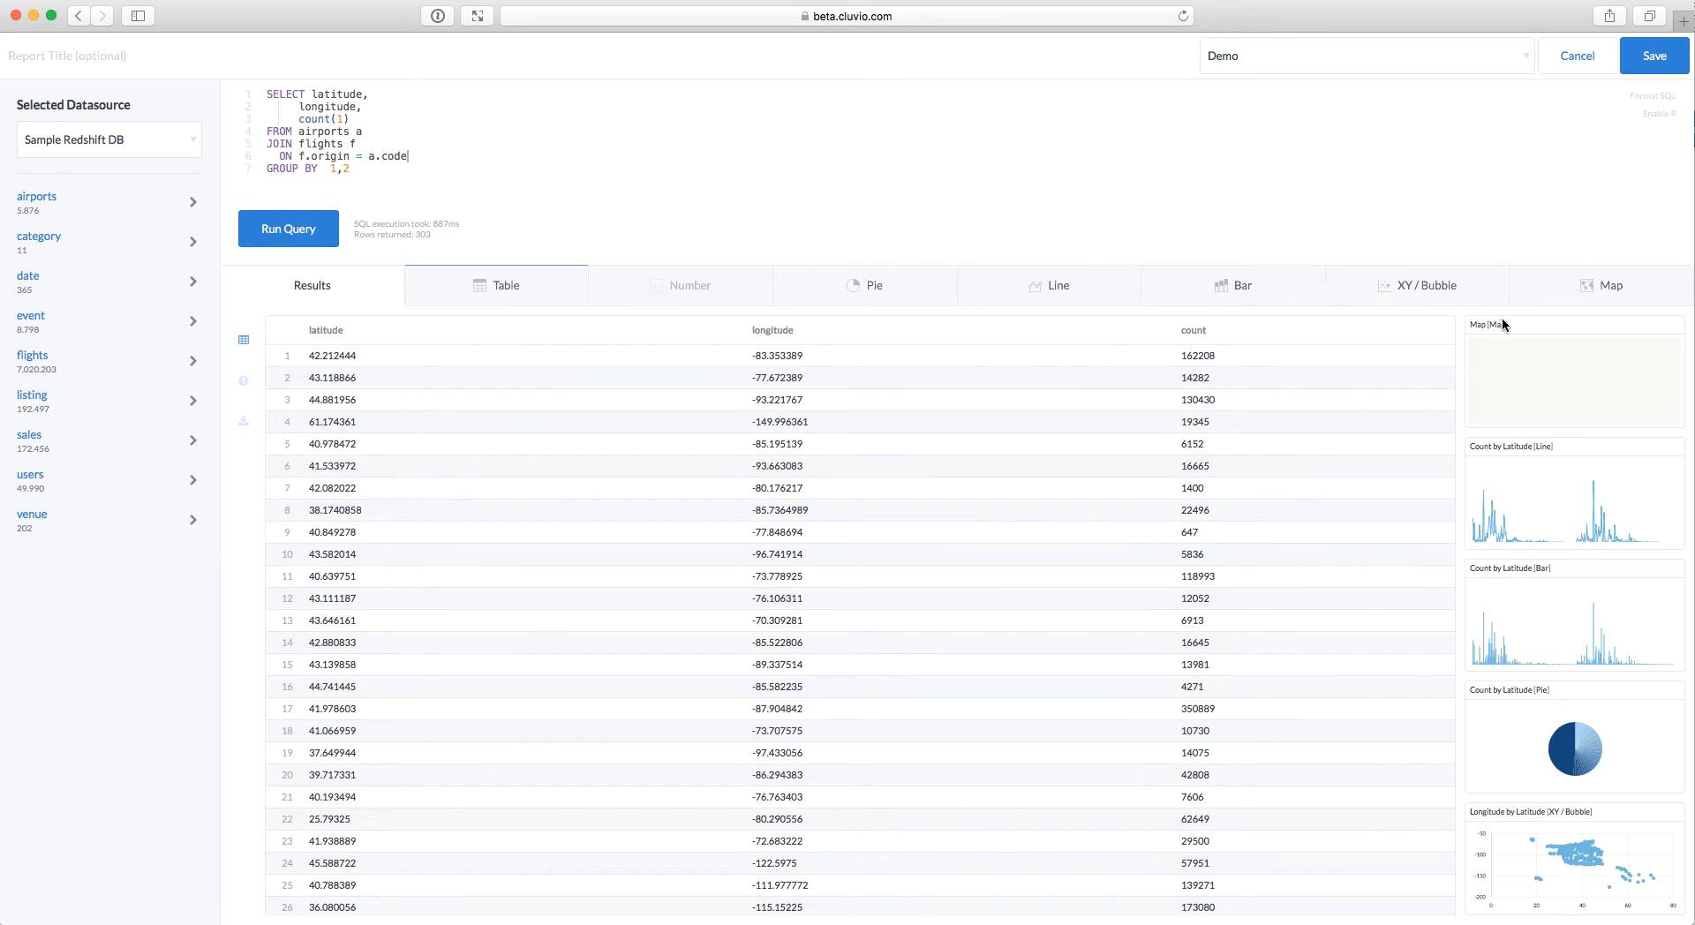
left_click(1540, 380)
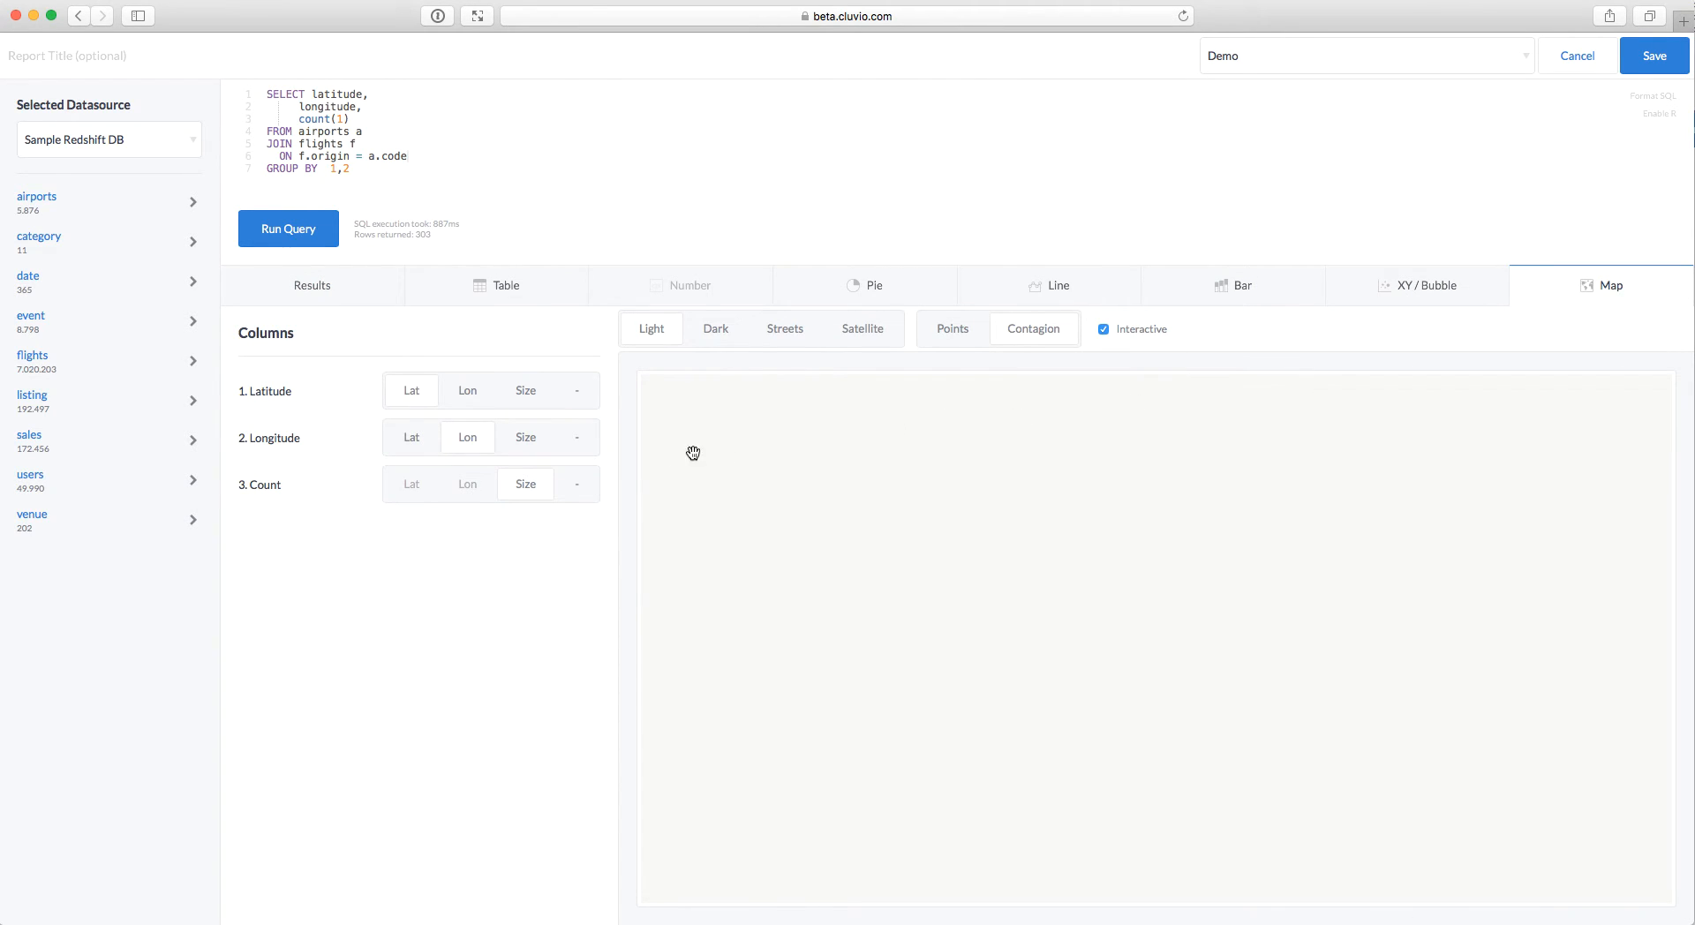
left_click(1646, 60)
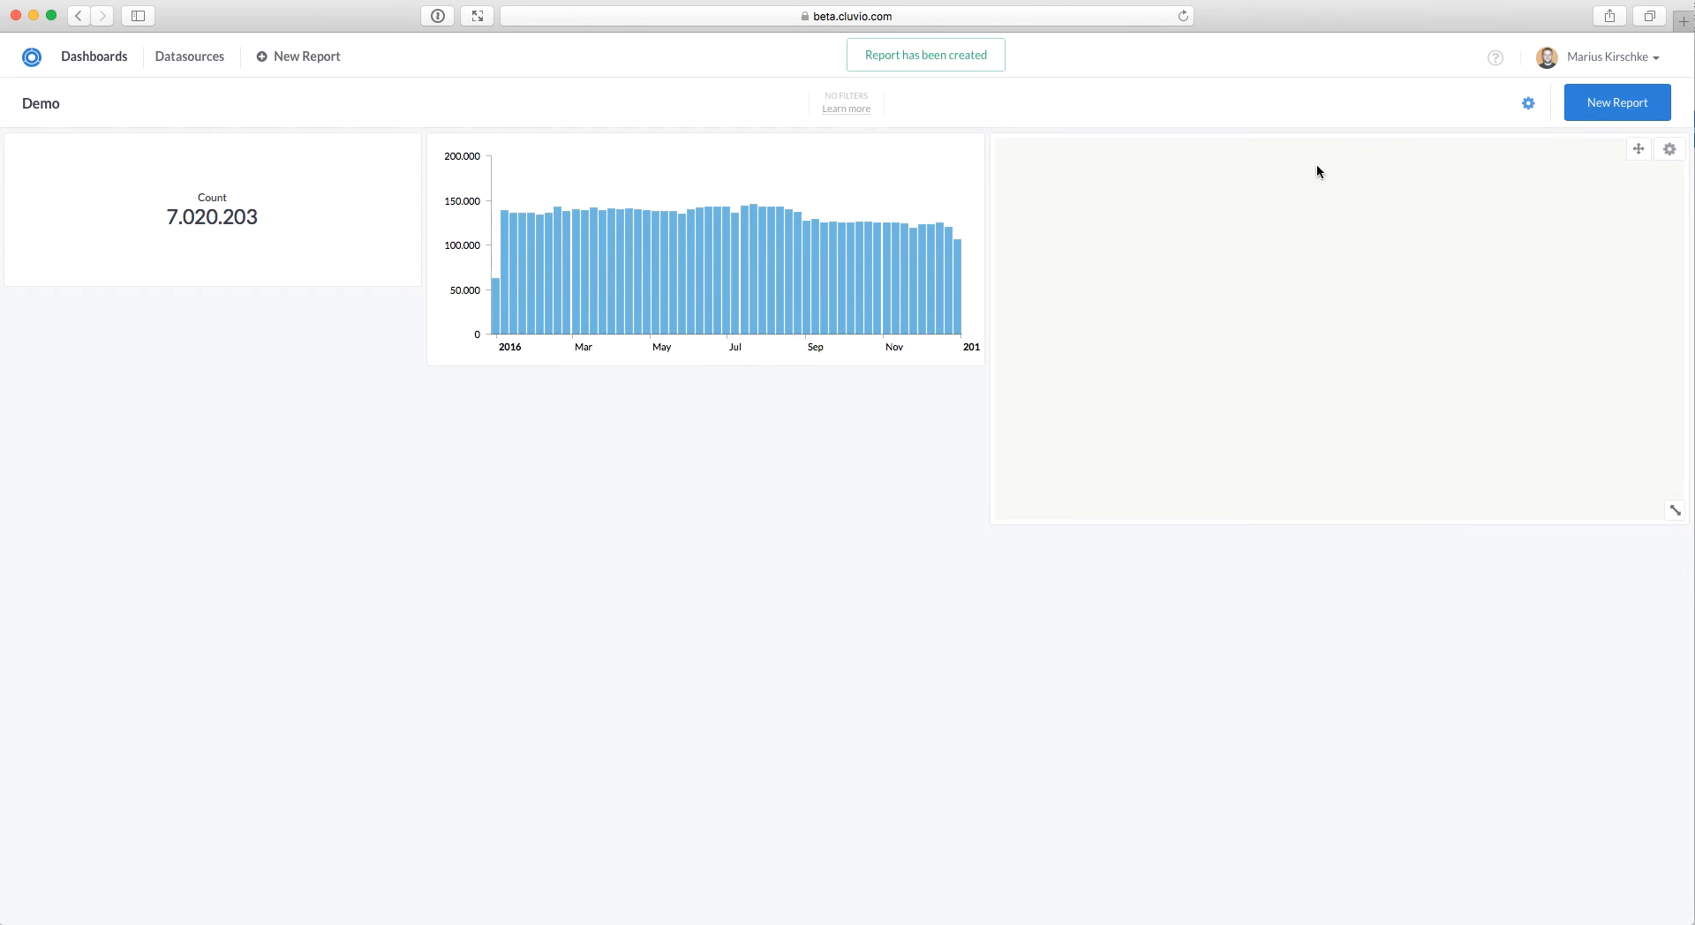
Step: Start another report and query the sales table for SUM(pricepaid) by {saletime:month}::timestamp AS "month", grouped and ordered by column 1, with LIMIT 5000
left_click(1617, 104)
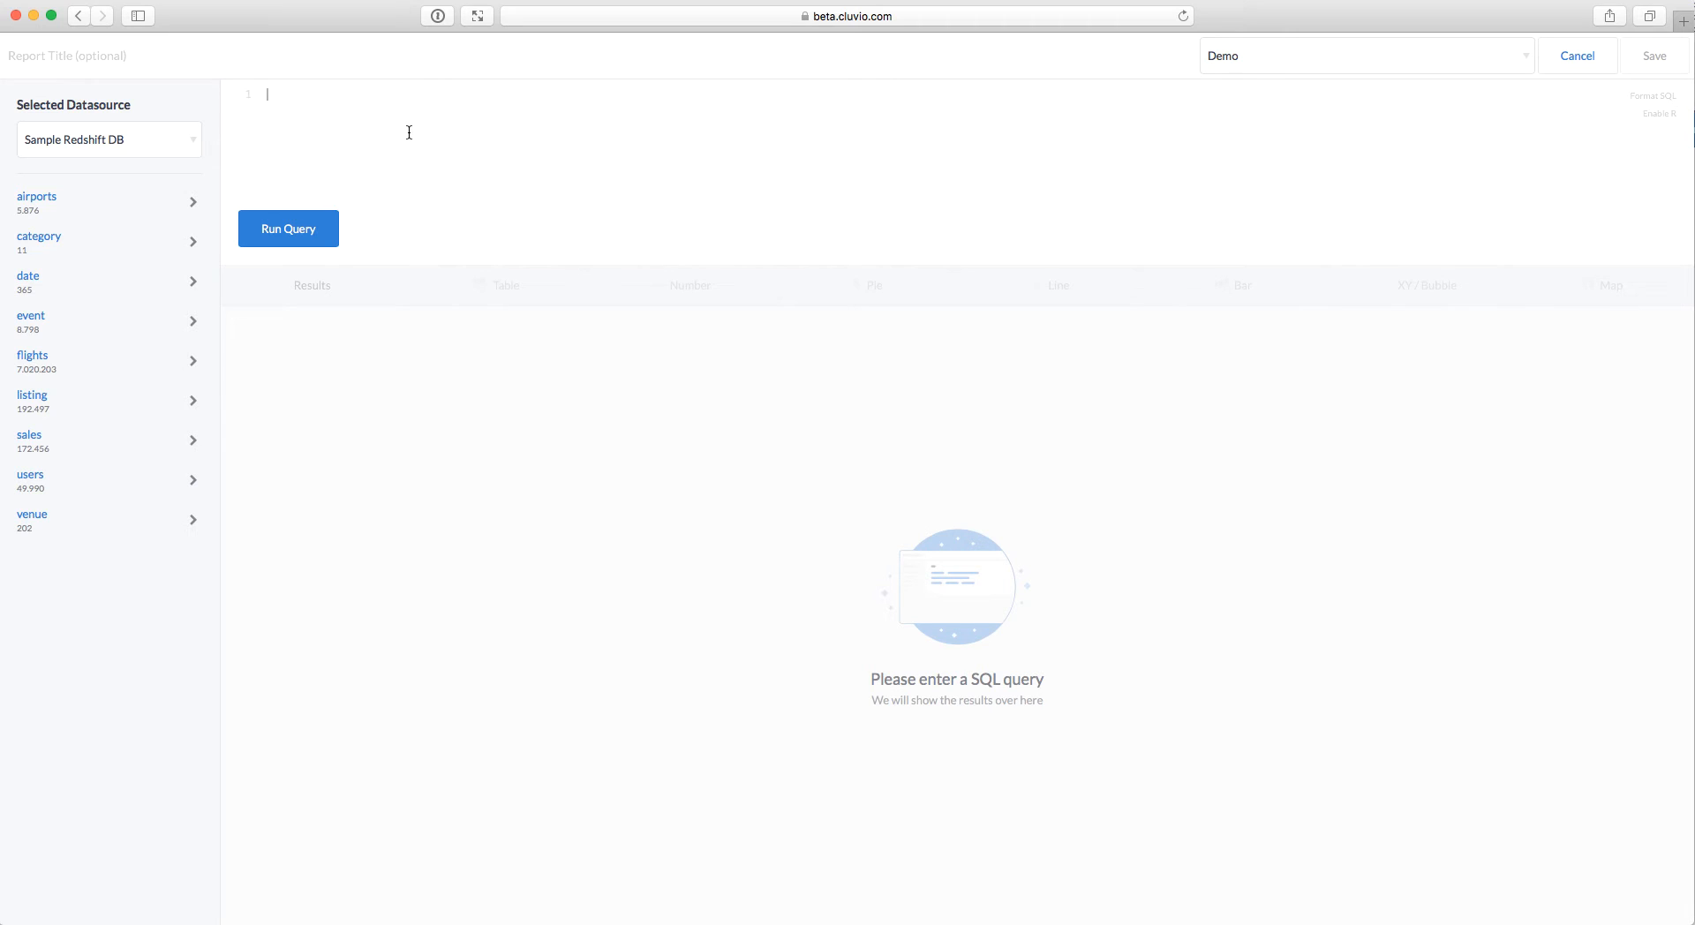
type("SELECT {saletime:month}::timestamp AS \"month\",      SUM(pricepaid) FROM sales GROUP BY  1 ORDER BY  1 LIMIT 5000")
key("super+Return")
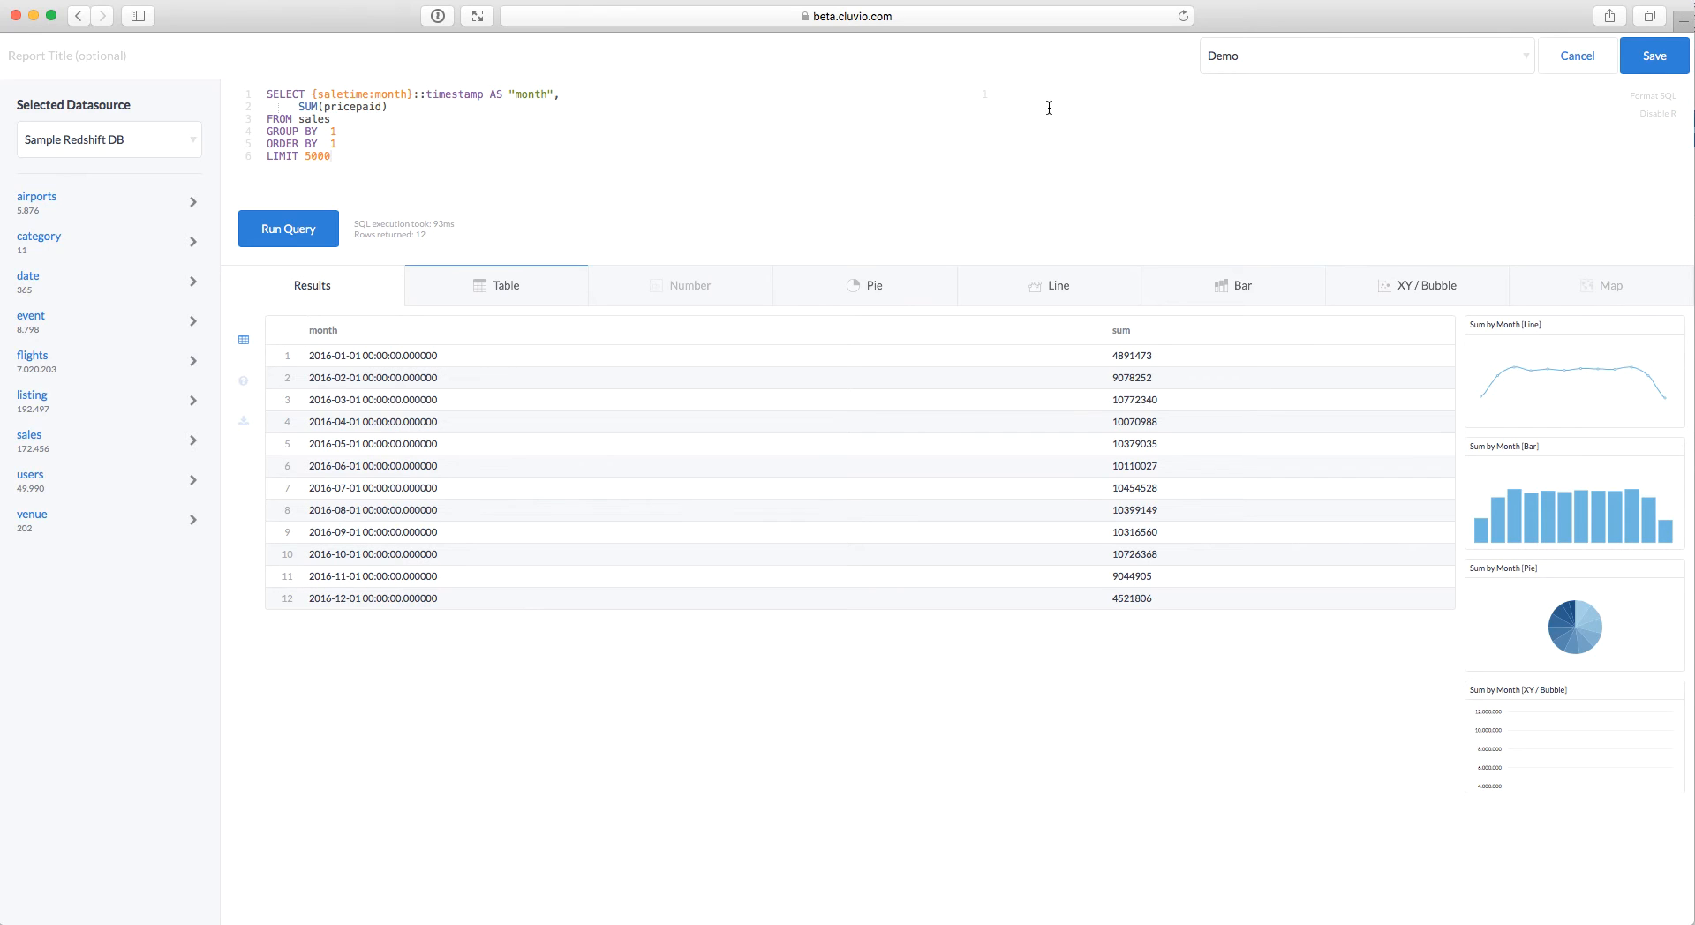
Step: Add a cumulative sum column with the R script sql.data[3] <- ave(sql.data[2], FUN=cumsum), return sql.data, and run the report
type("sql")
key("Return")
type("[3] <- a")
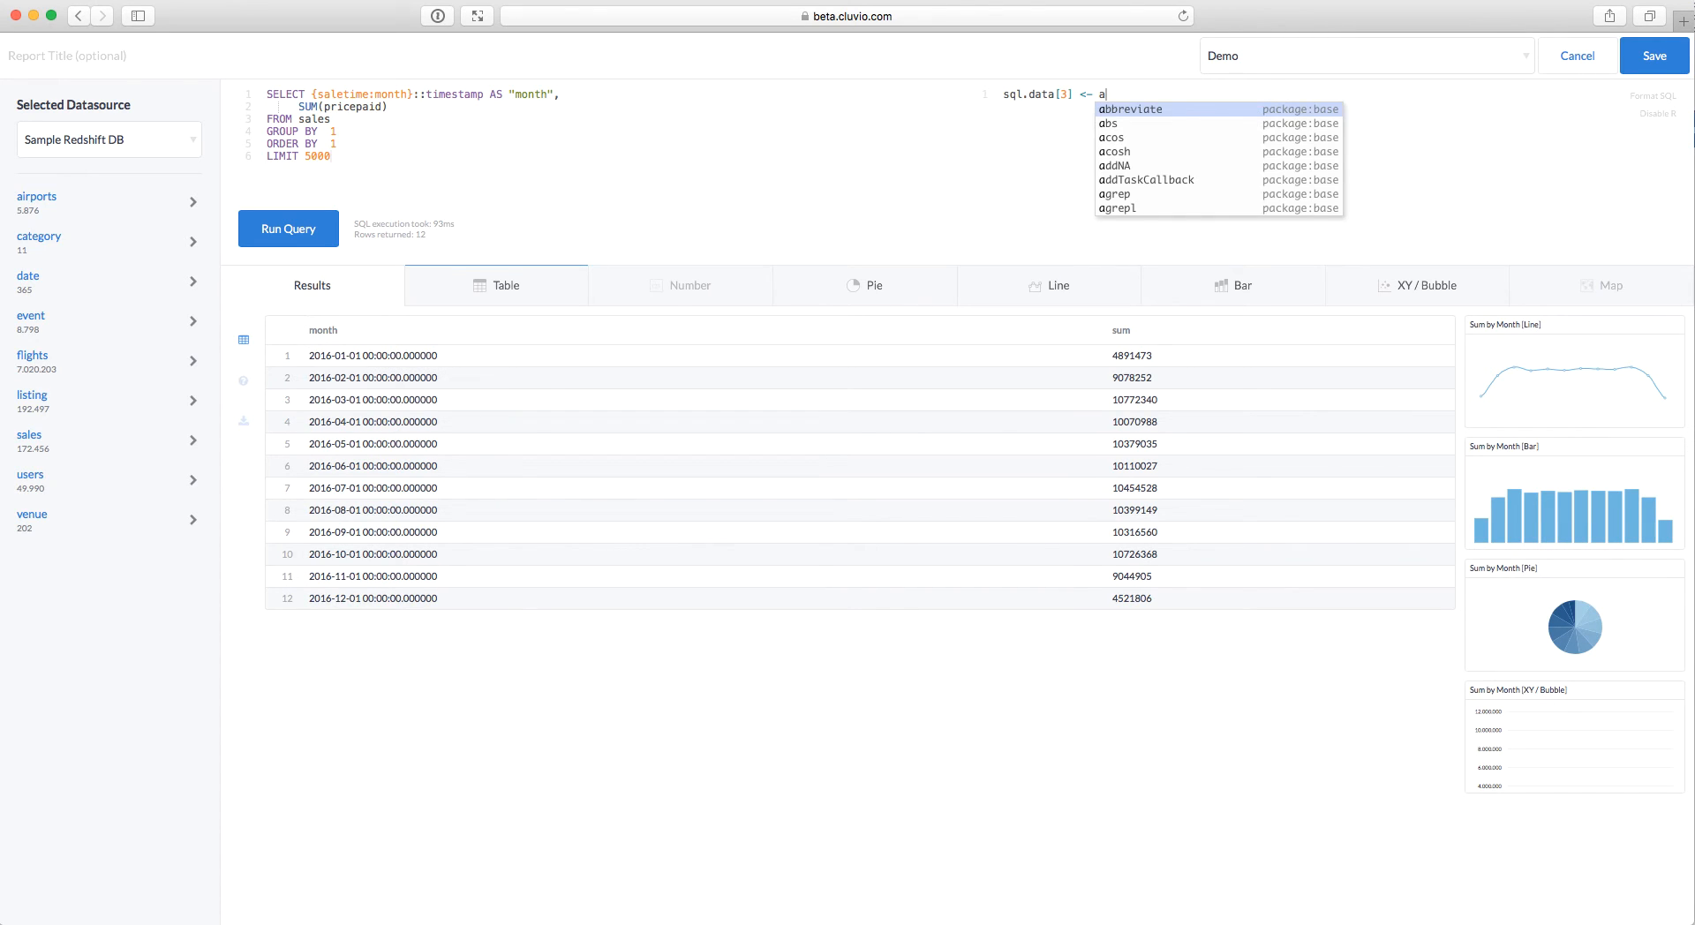
type("ve(sql.data[2], F")
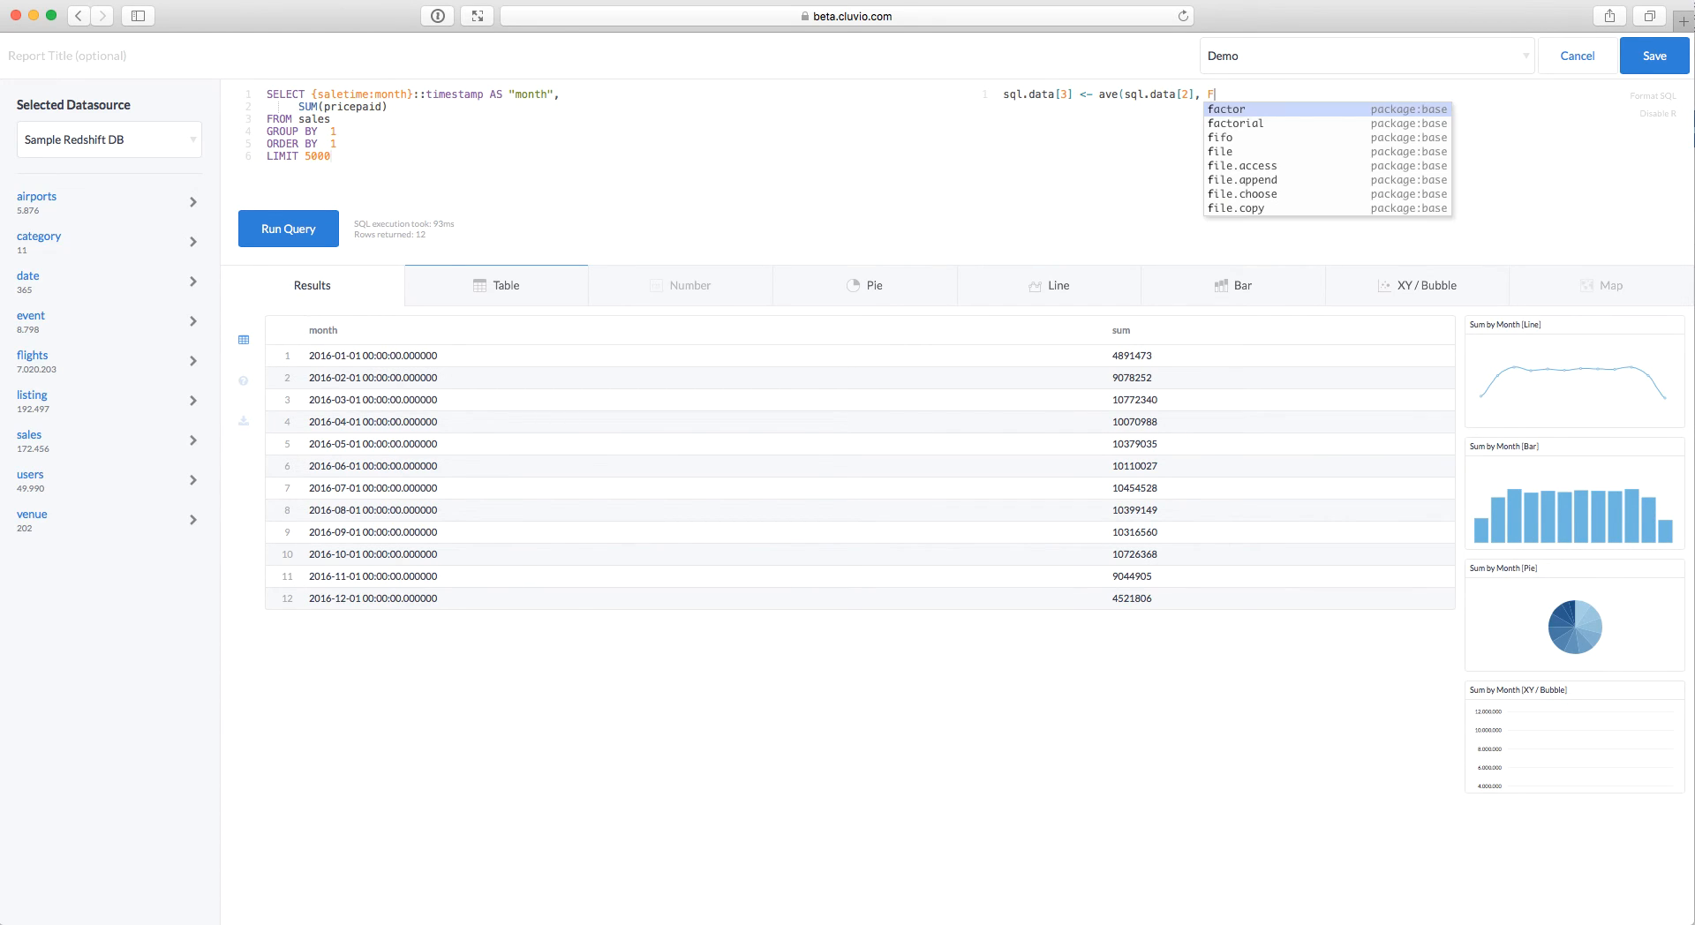
type("UN=cums")
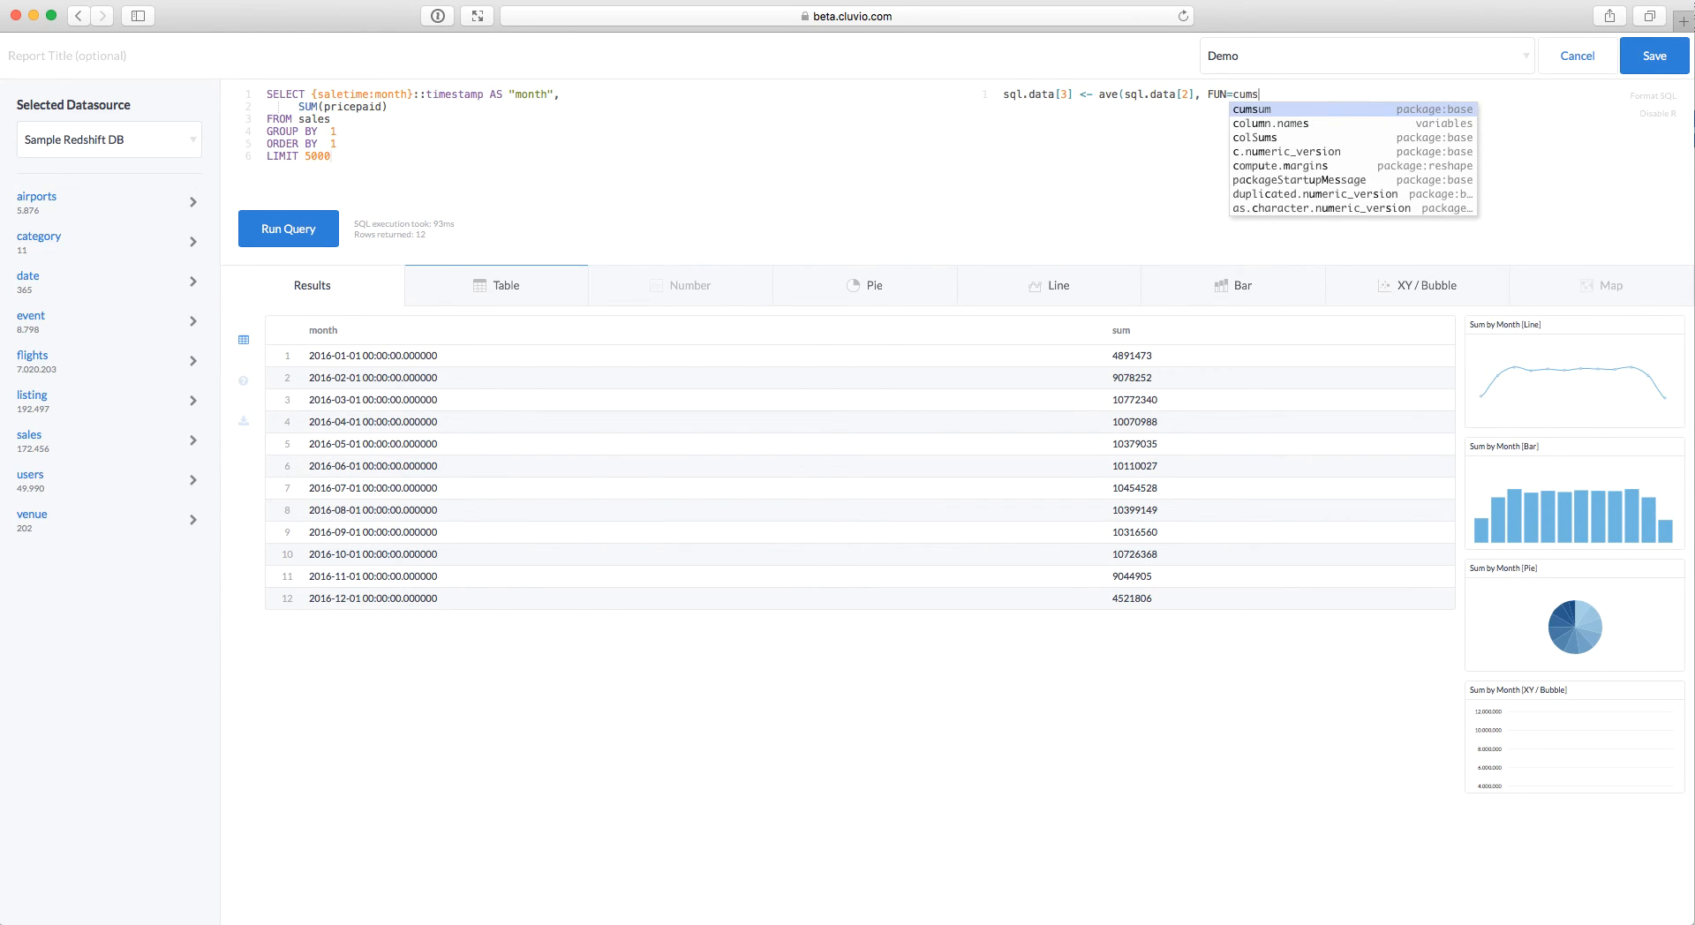
key("Return")
key("Return")
type("sql.data")
key("super+Return")
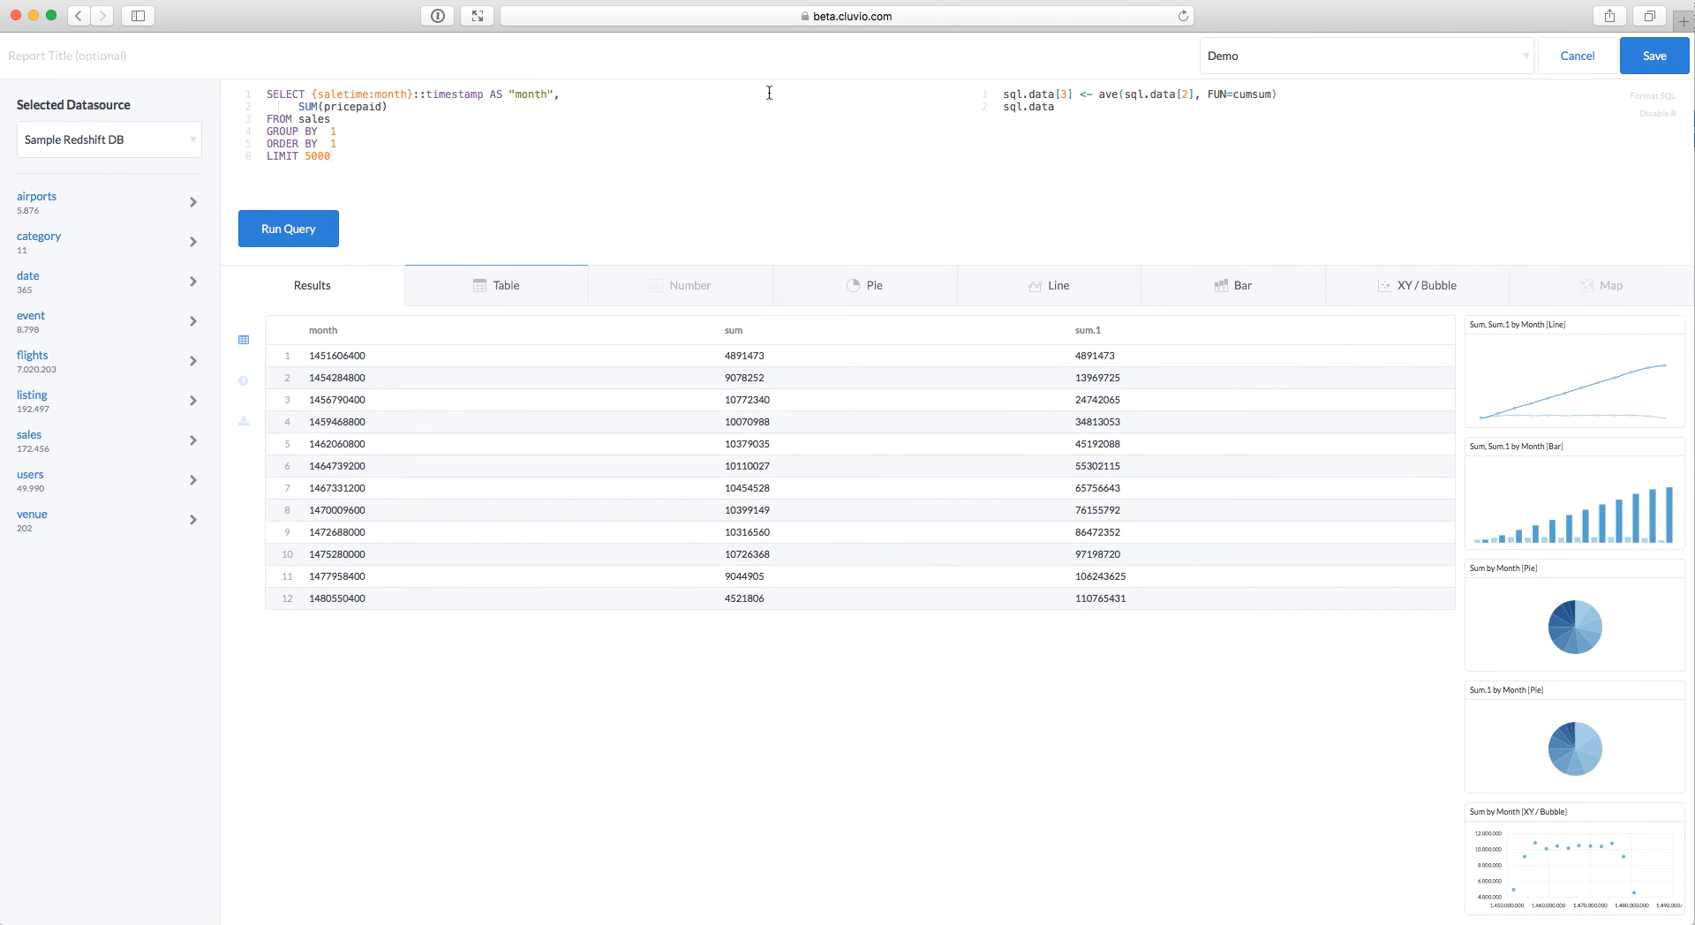
Step: Show the sales results as a table with Sum and Sum.1 formatted as abbreviated money, and save the report to the Demo dashboard
left_click(505, 289)
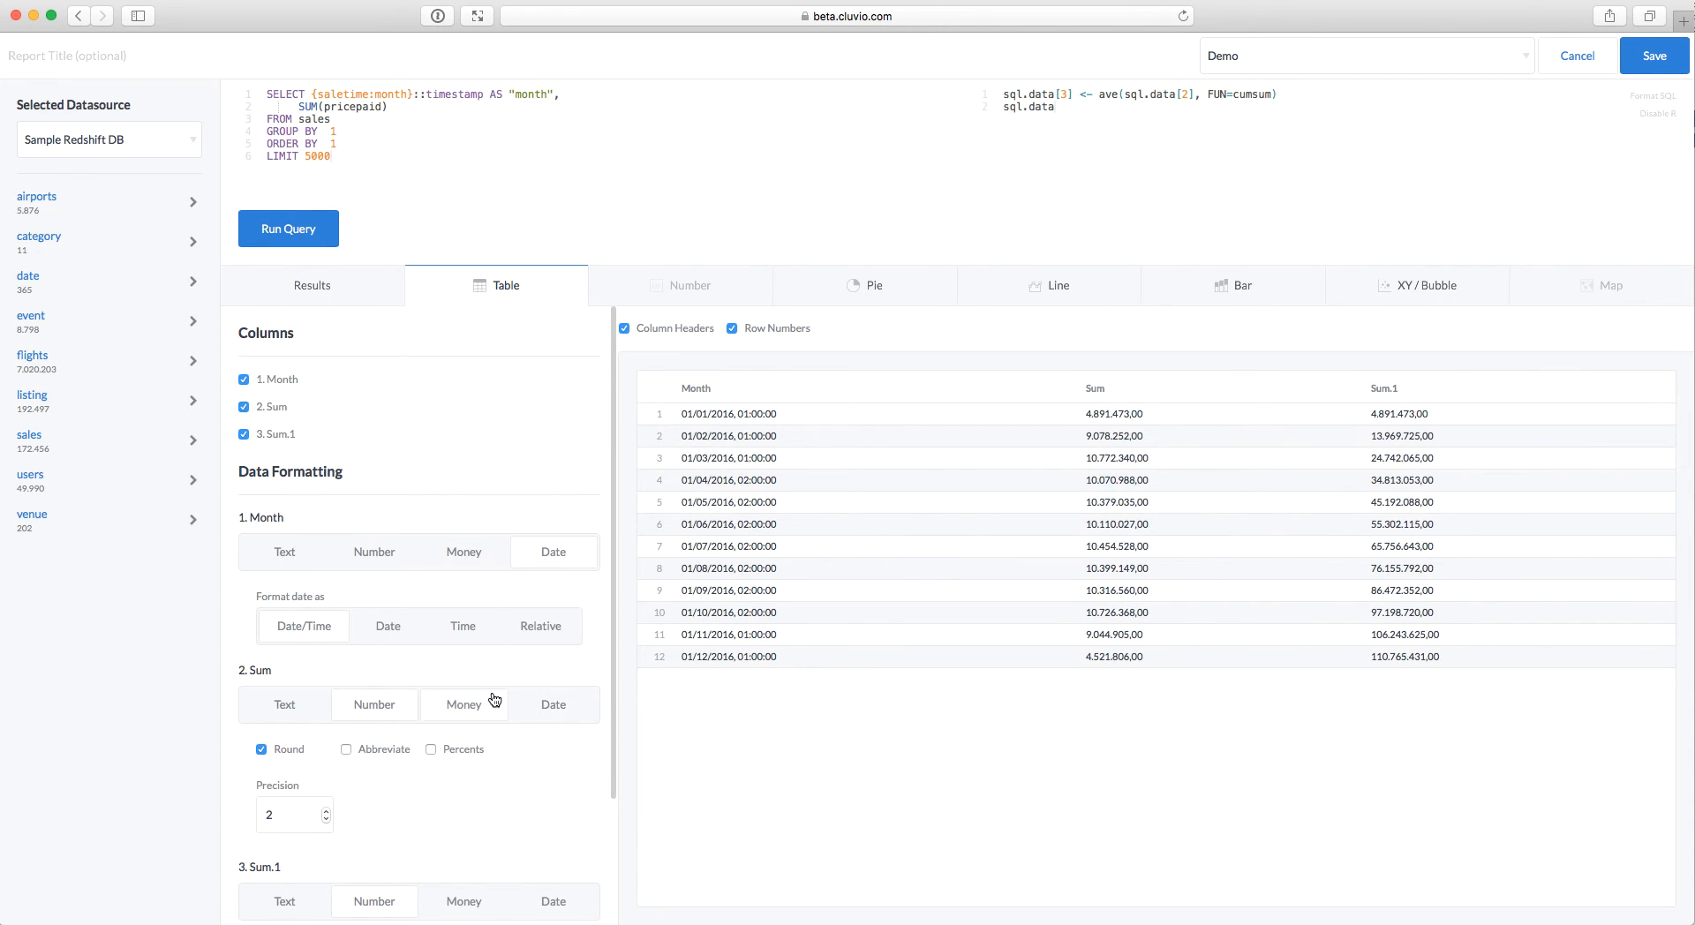
left_click(465, 704)
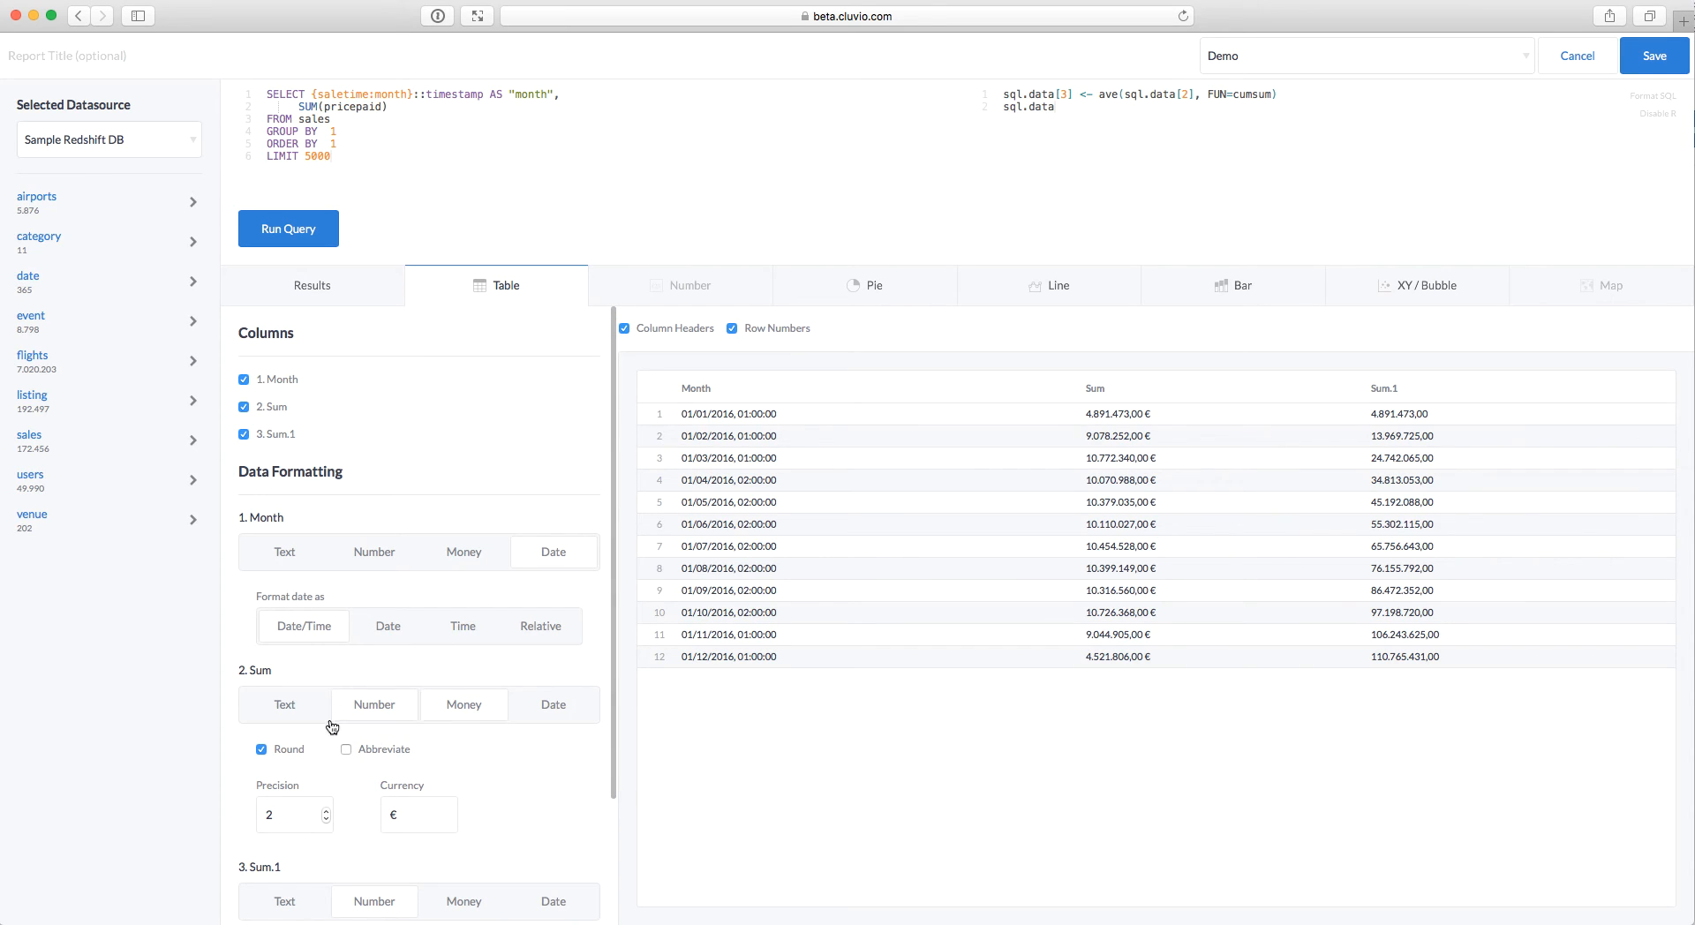
left_click(345, 749)
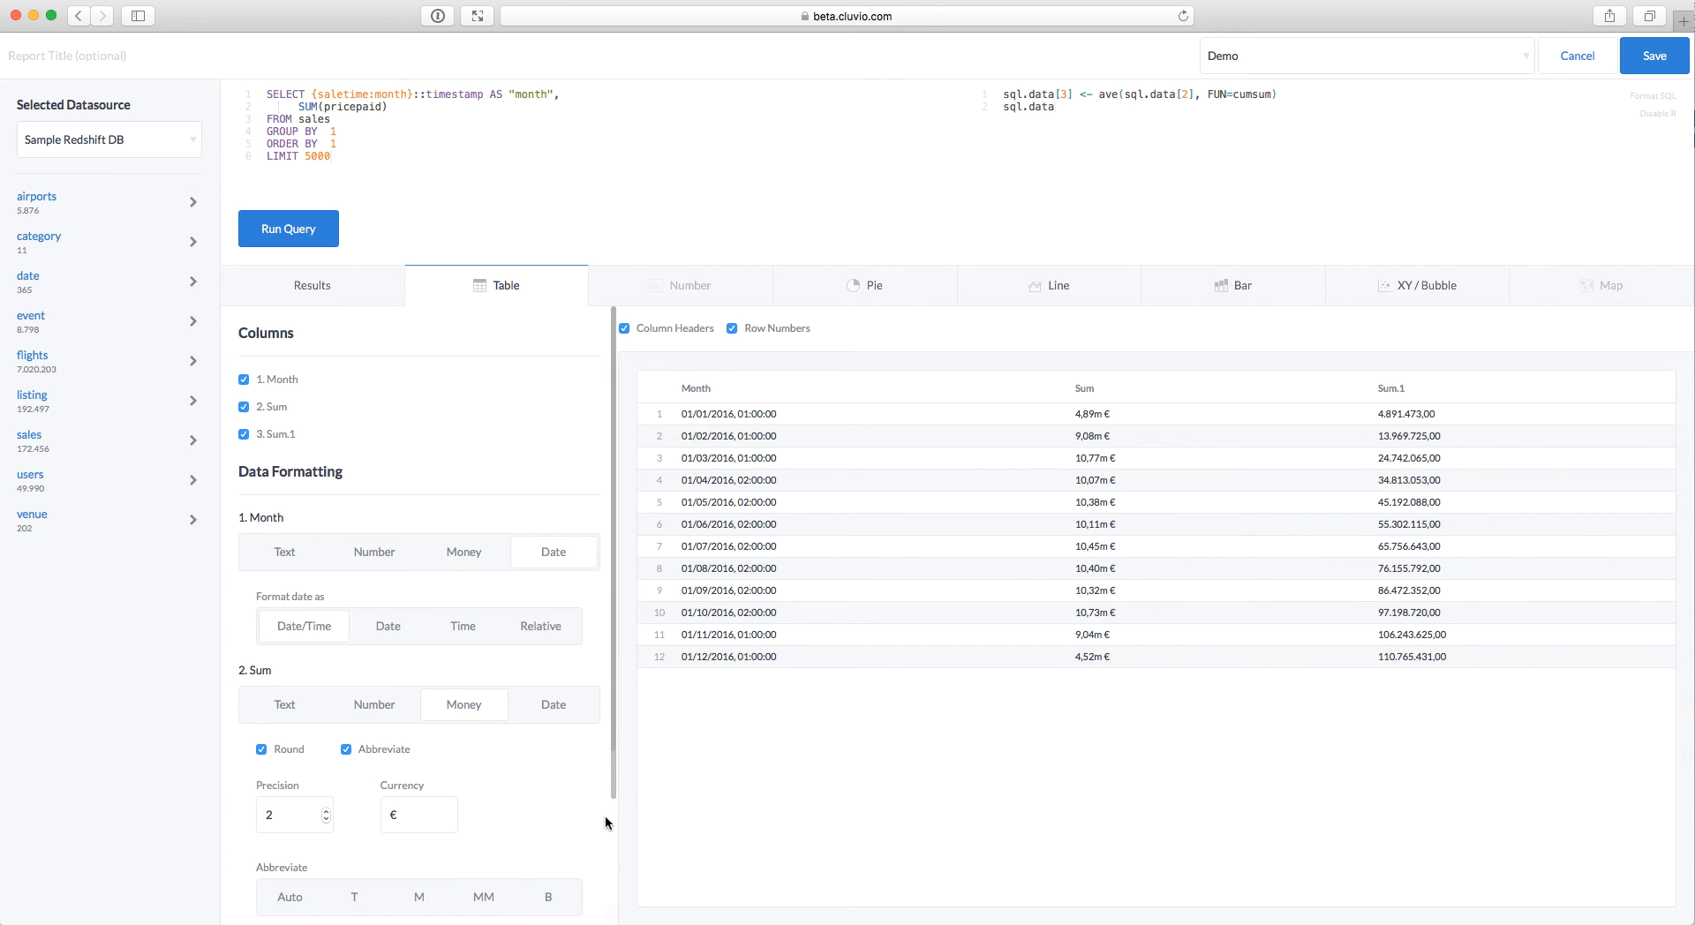
scroll(609, 742, "down", 5)
left_click(467, 747)
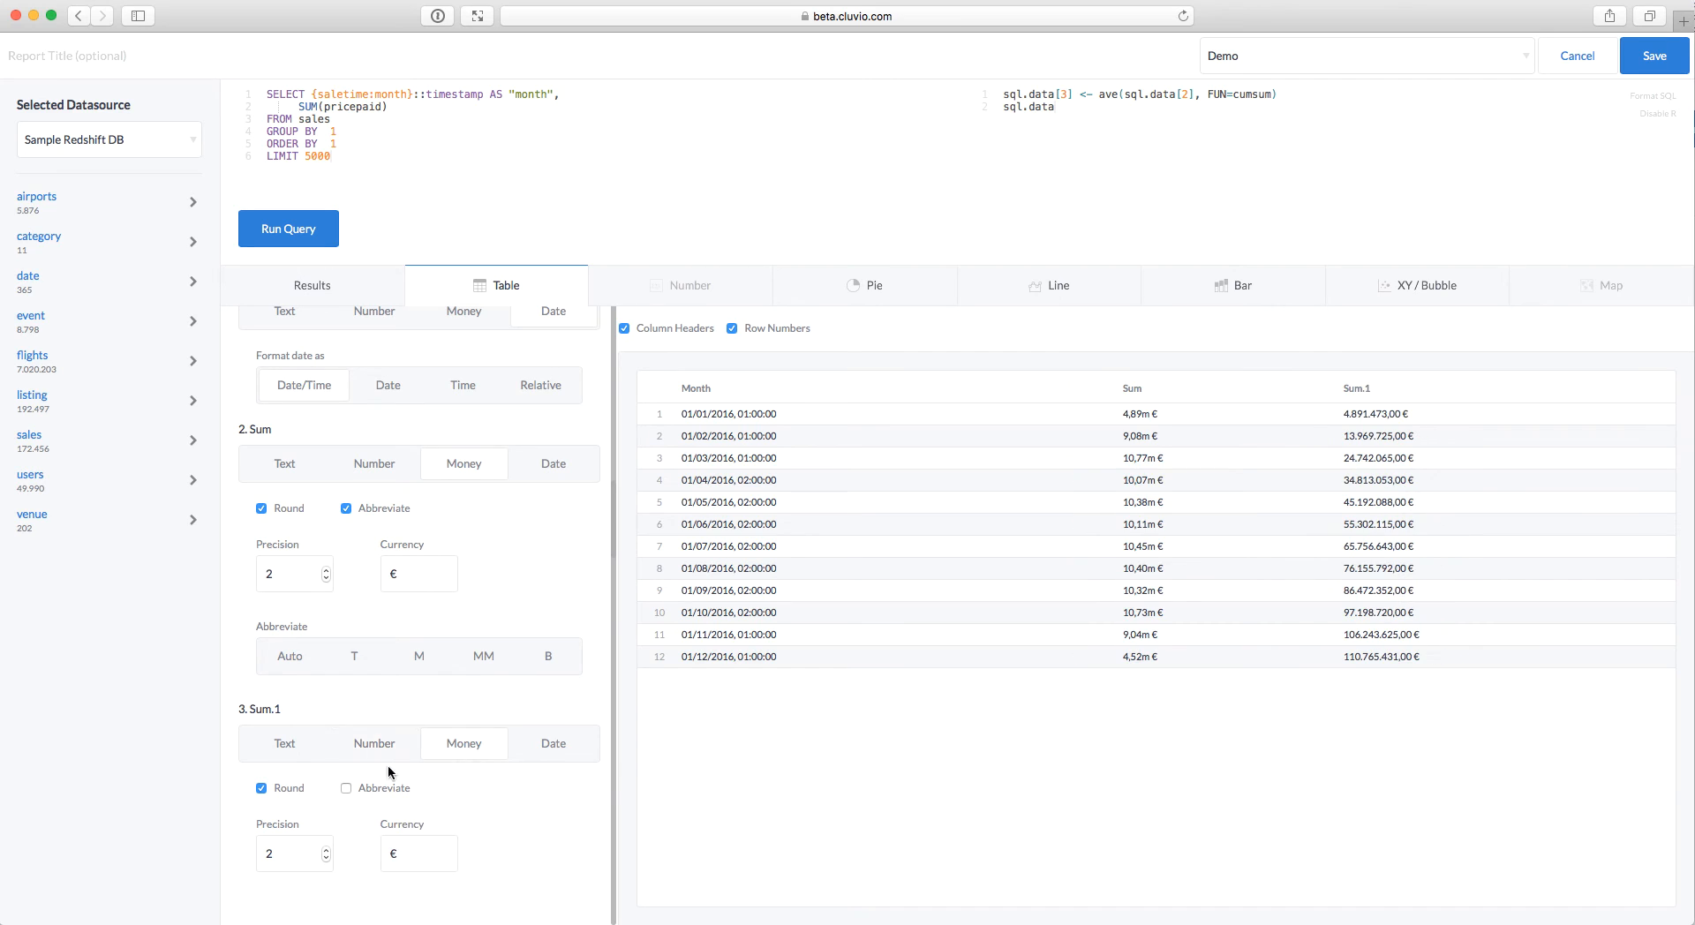
left_click(345, 788)
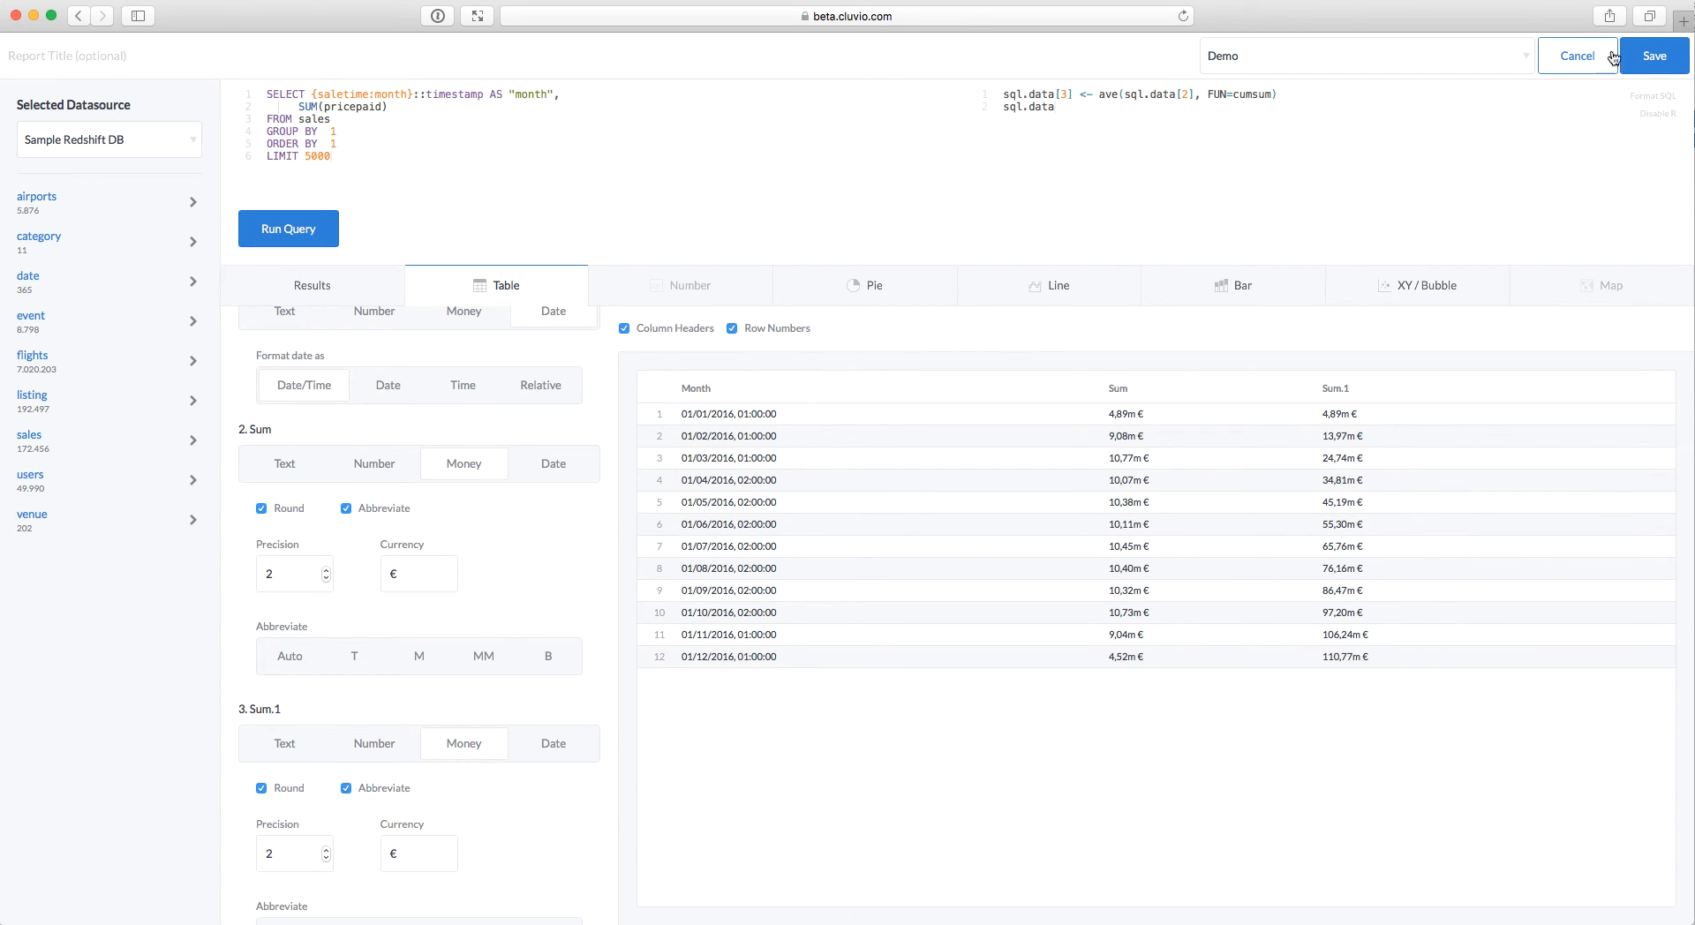
left_click(1654, 56)
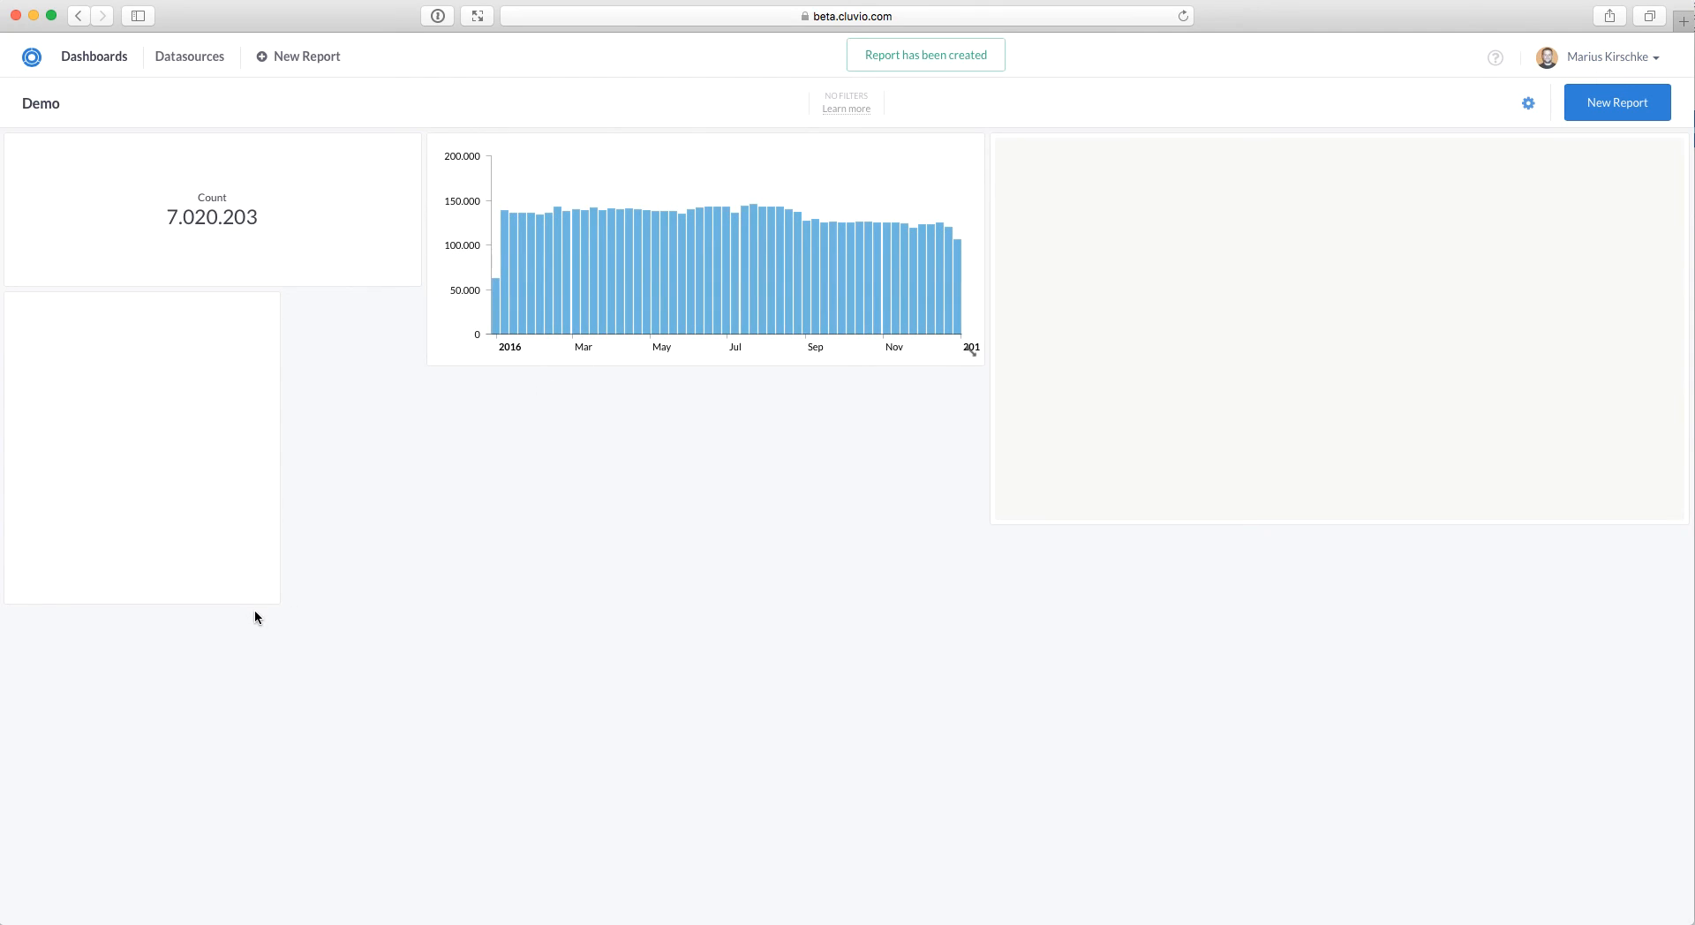
Step: Widen the sales table's tile to match the Count tile above it, and export its data as CSV, closing the opened file
left_click_drag(268, 591, 394, 579)
left_click(402, 309)
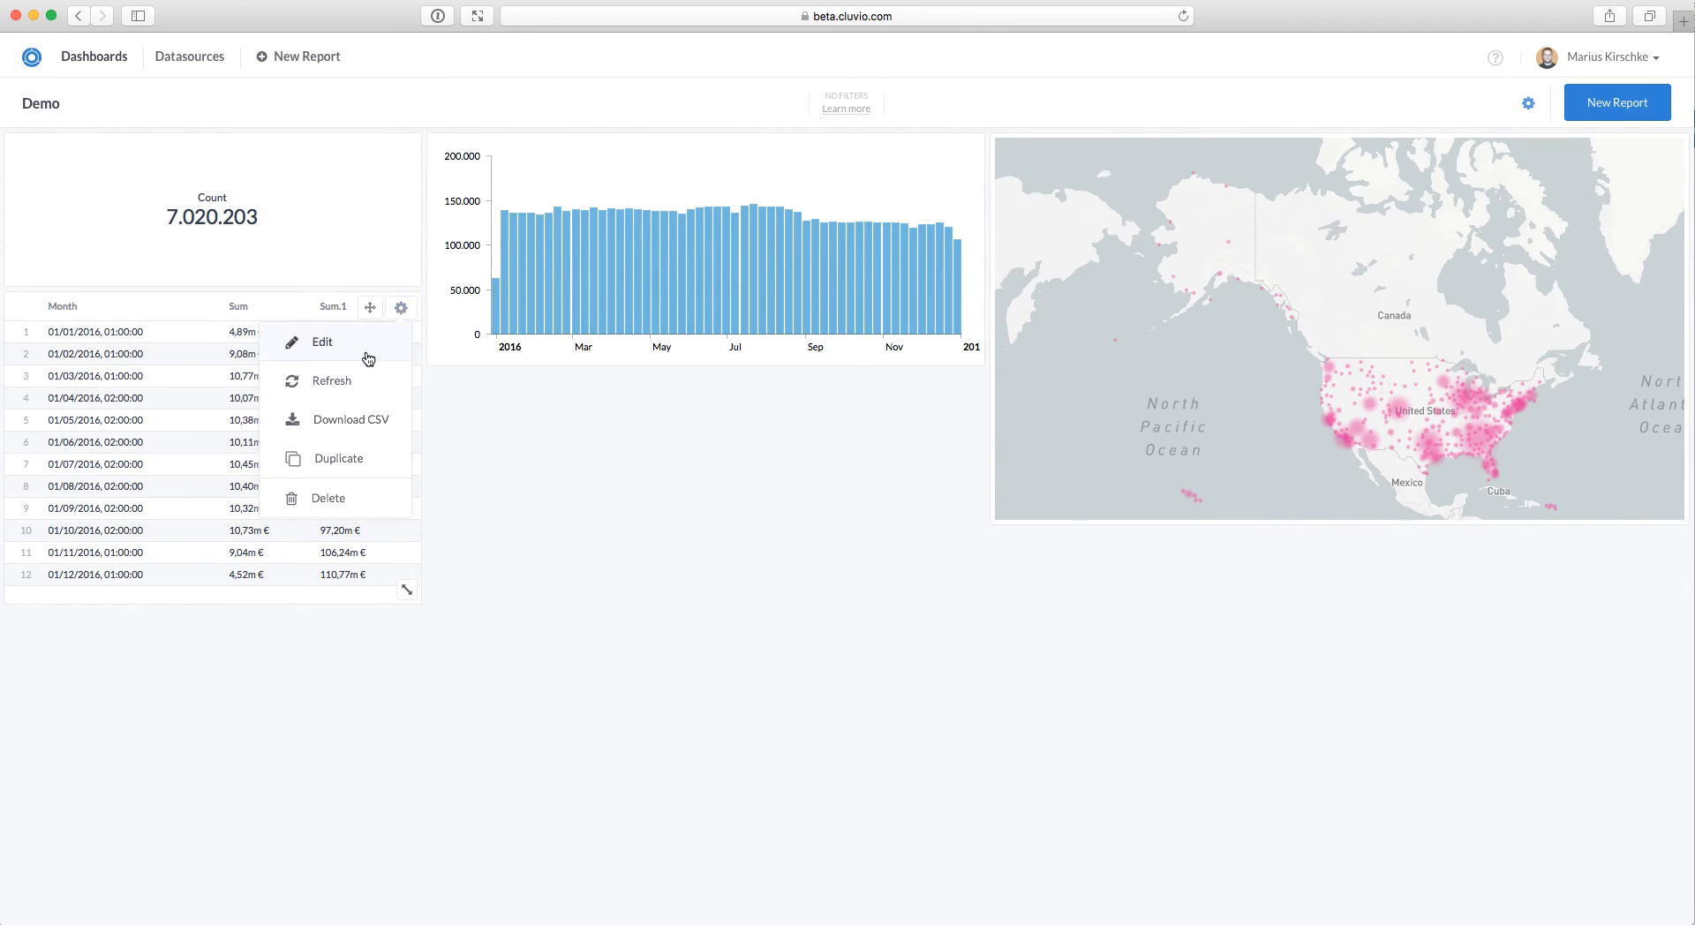
left_click(346, 418)
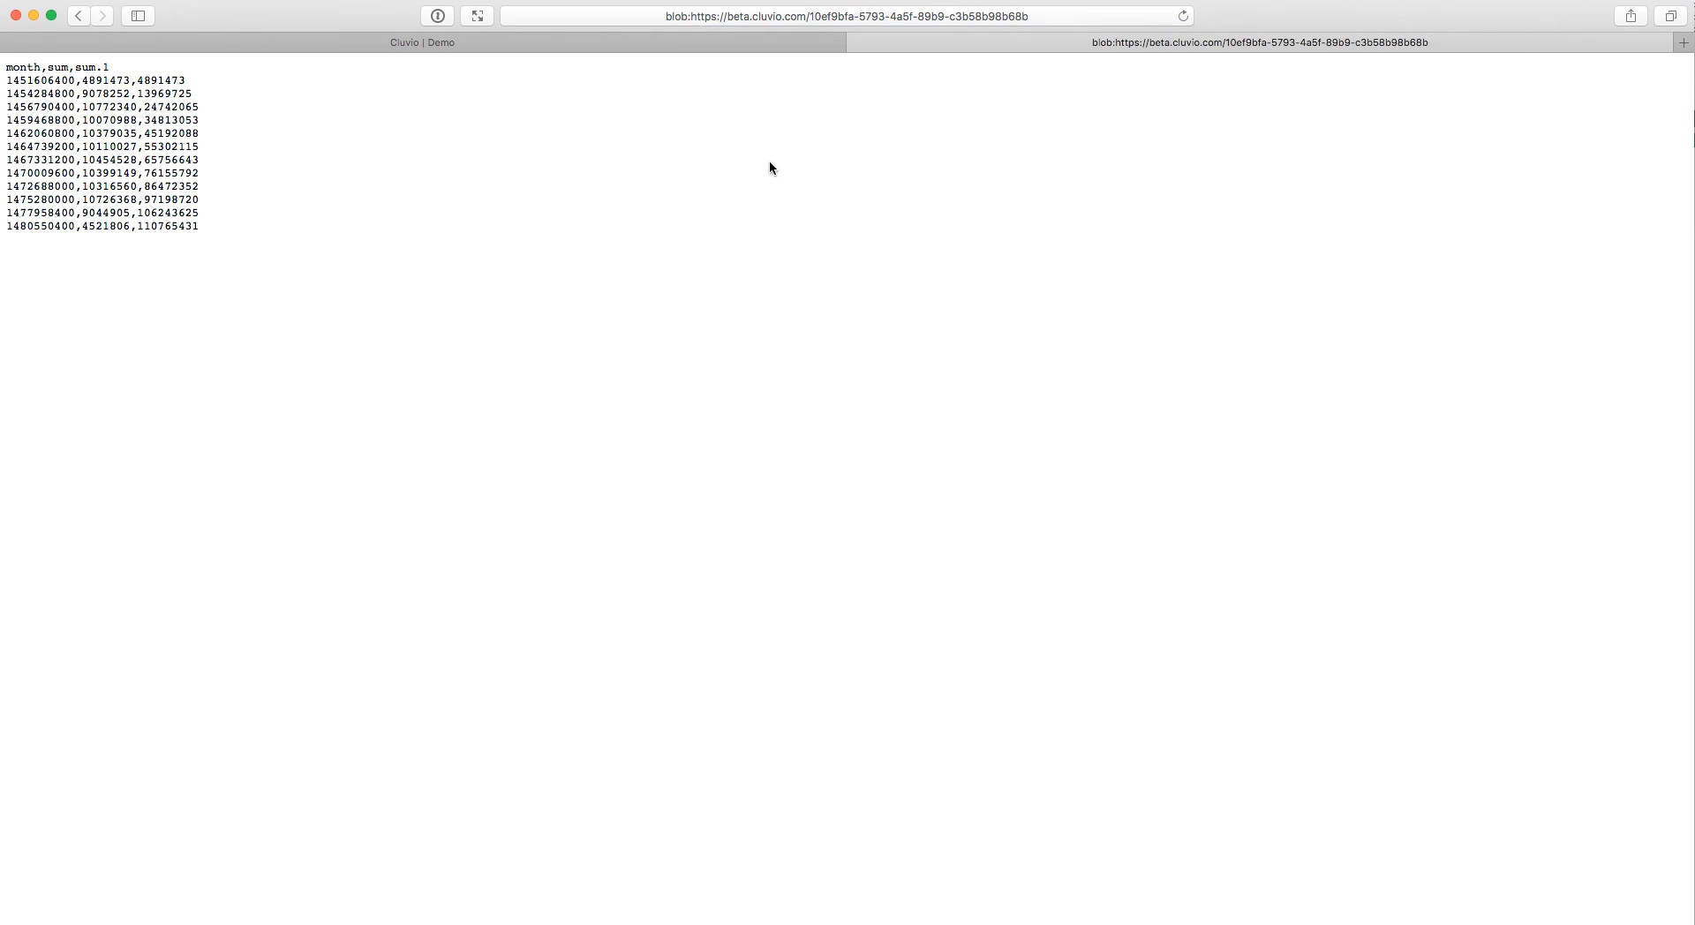
key("super+w")
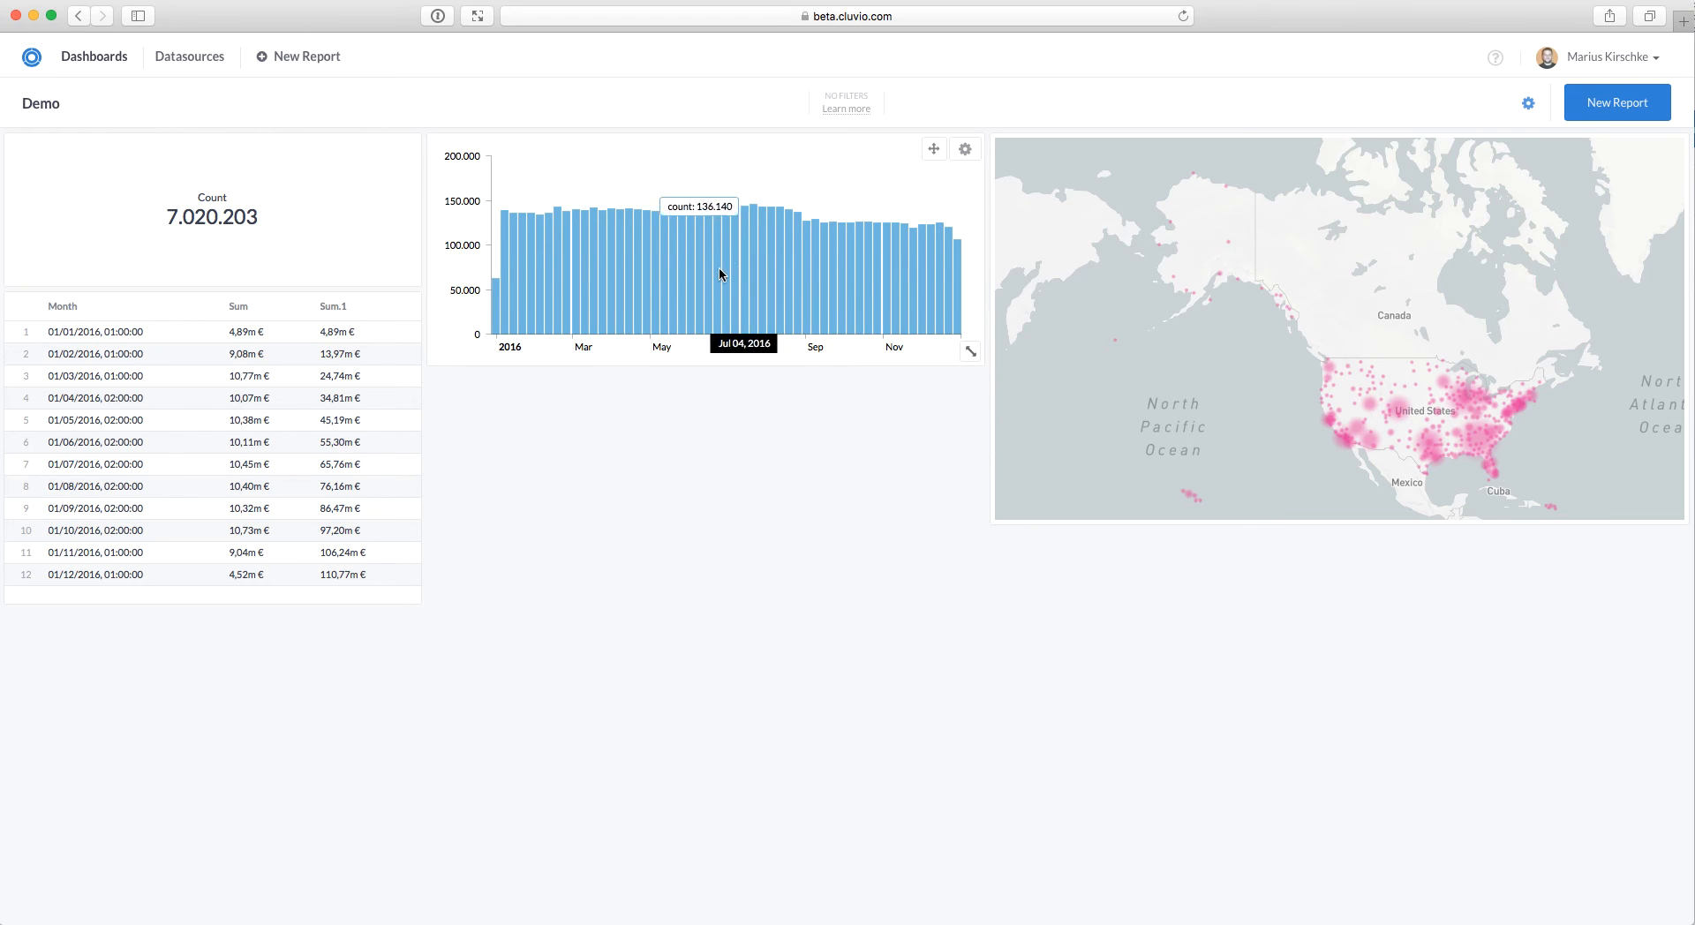
Step: Publish the Demo dashboard to all users in the organization
left_click(1532, 104)
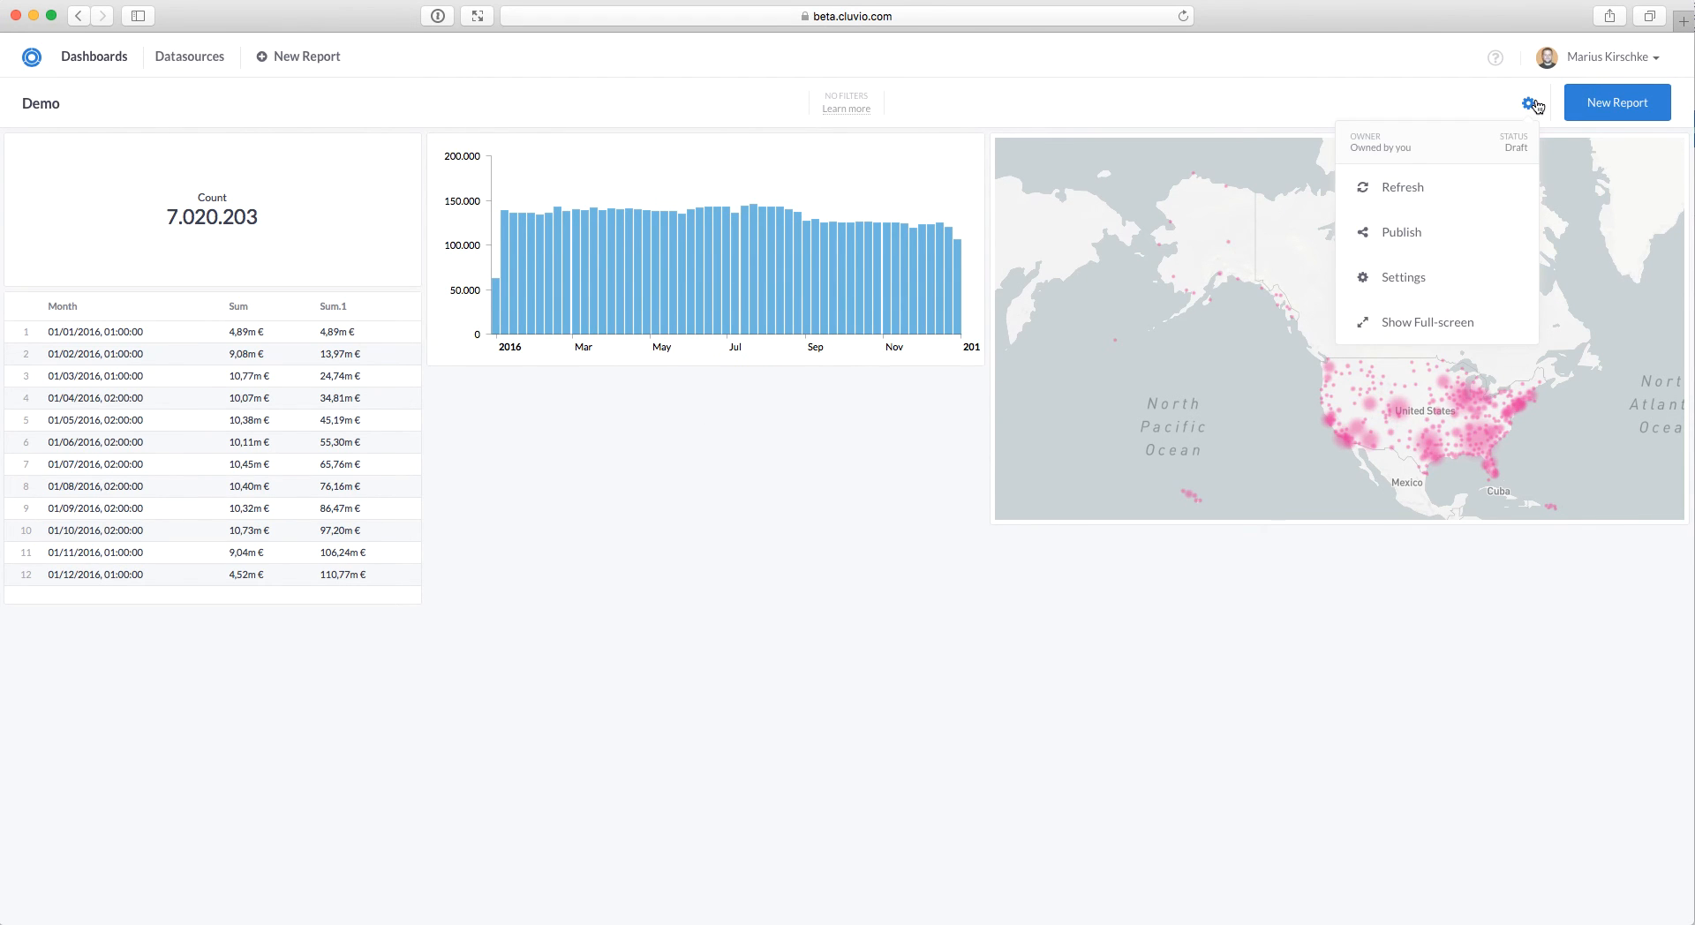
left_click(1377, 235)
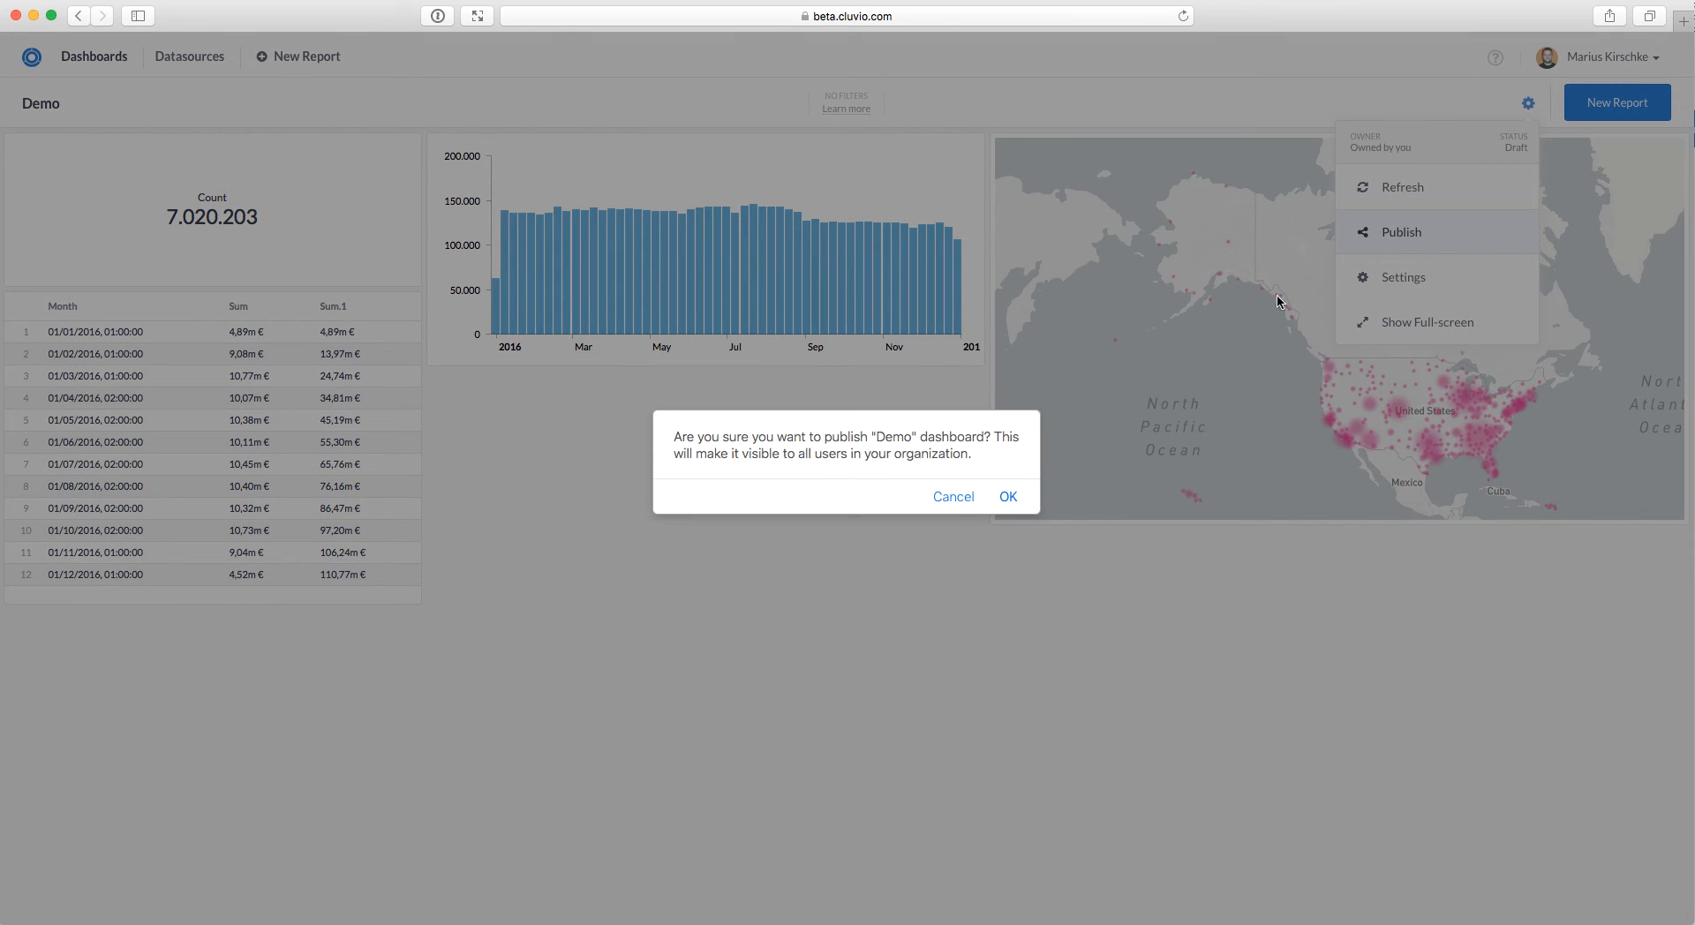
left_click(1006, 495)
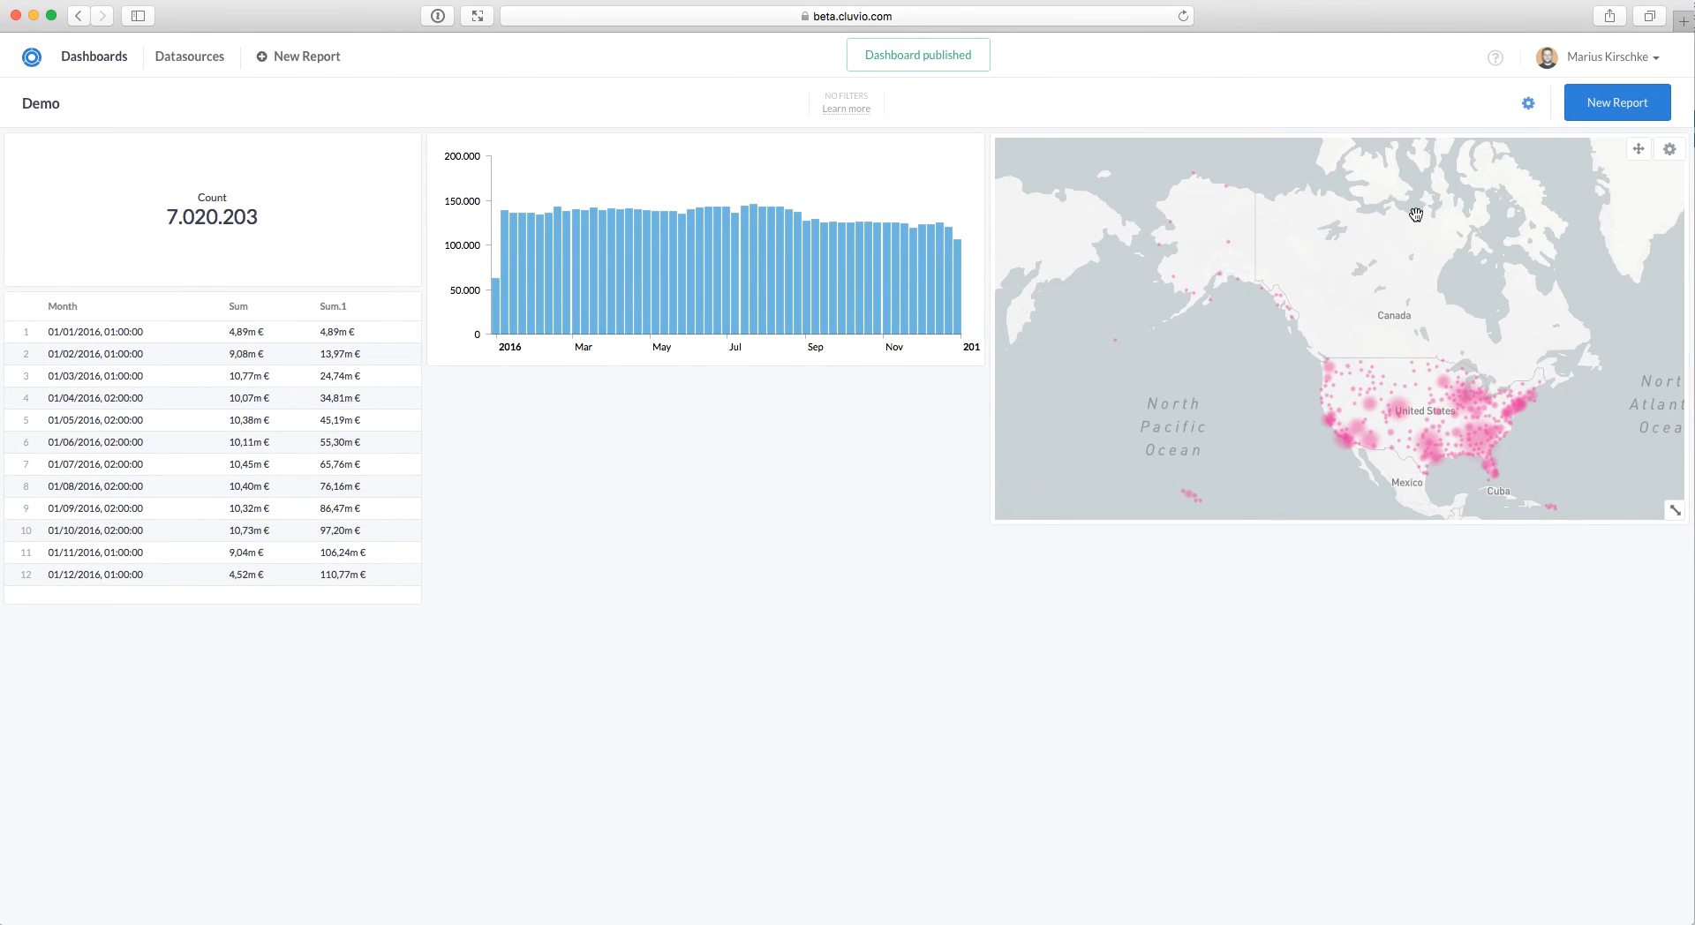
Step: Review the organization's user list and the roles offered when inviting a user, and return to the dashboards overview
left_click(1580, 57)
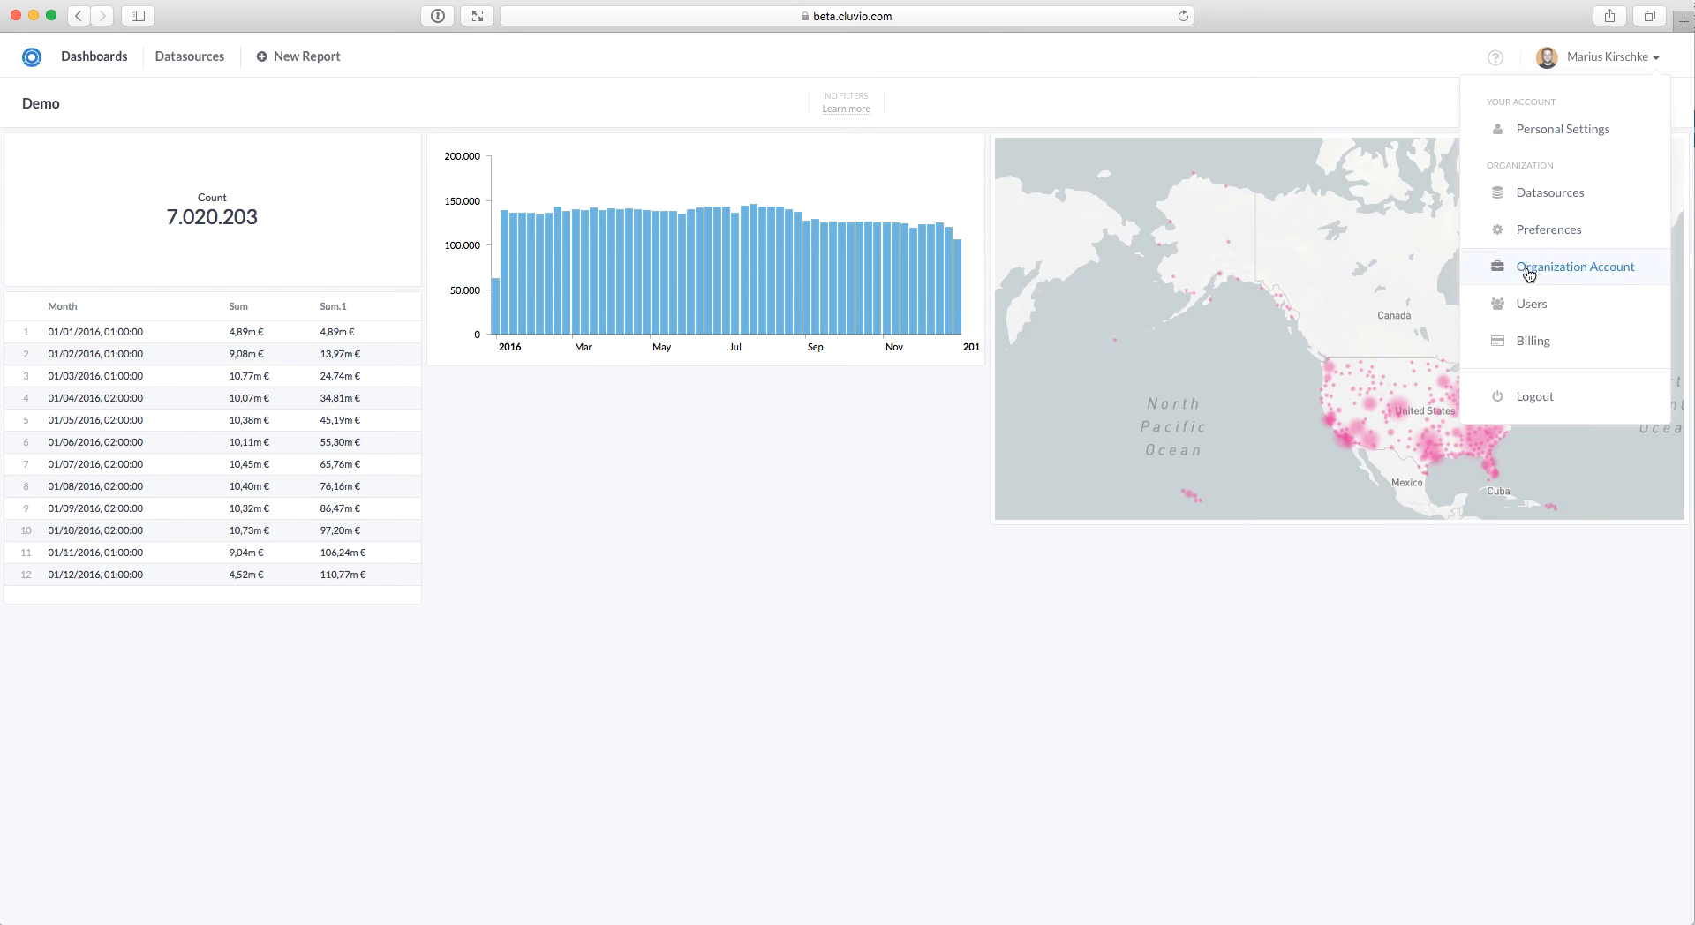
left_click(1516, 303)
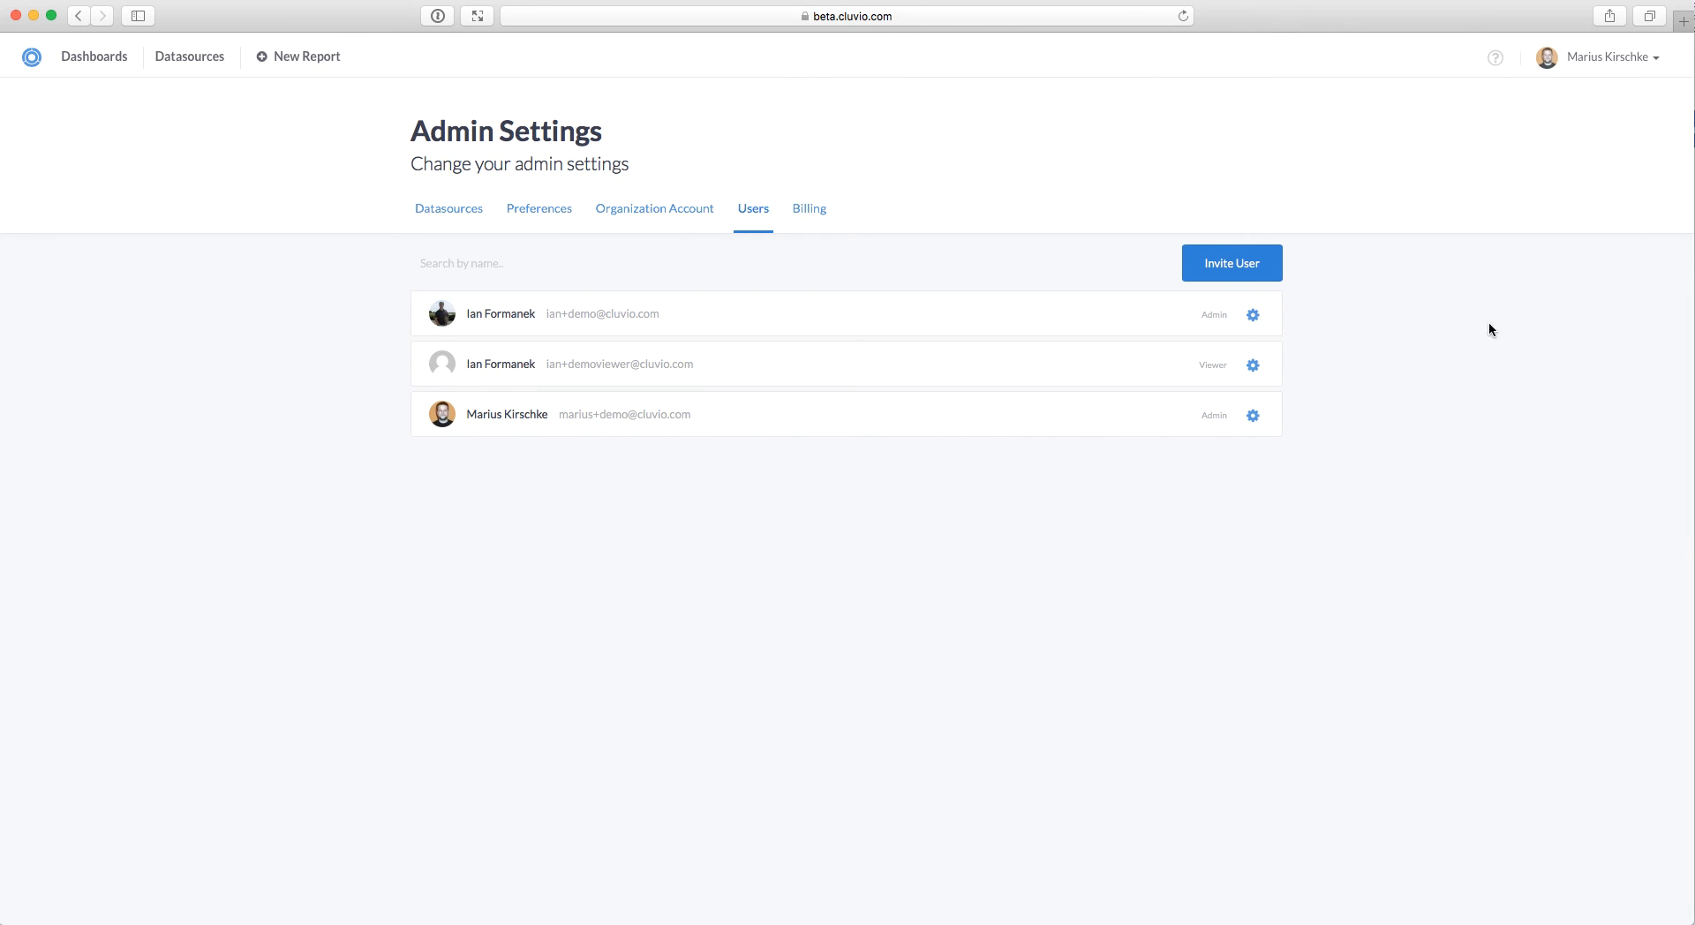
left_click(1245, 267)
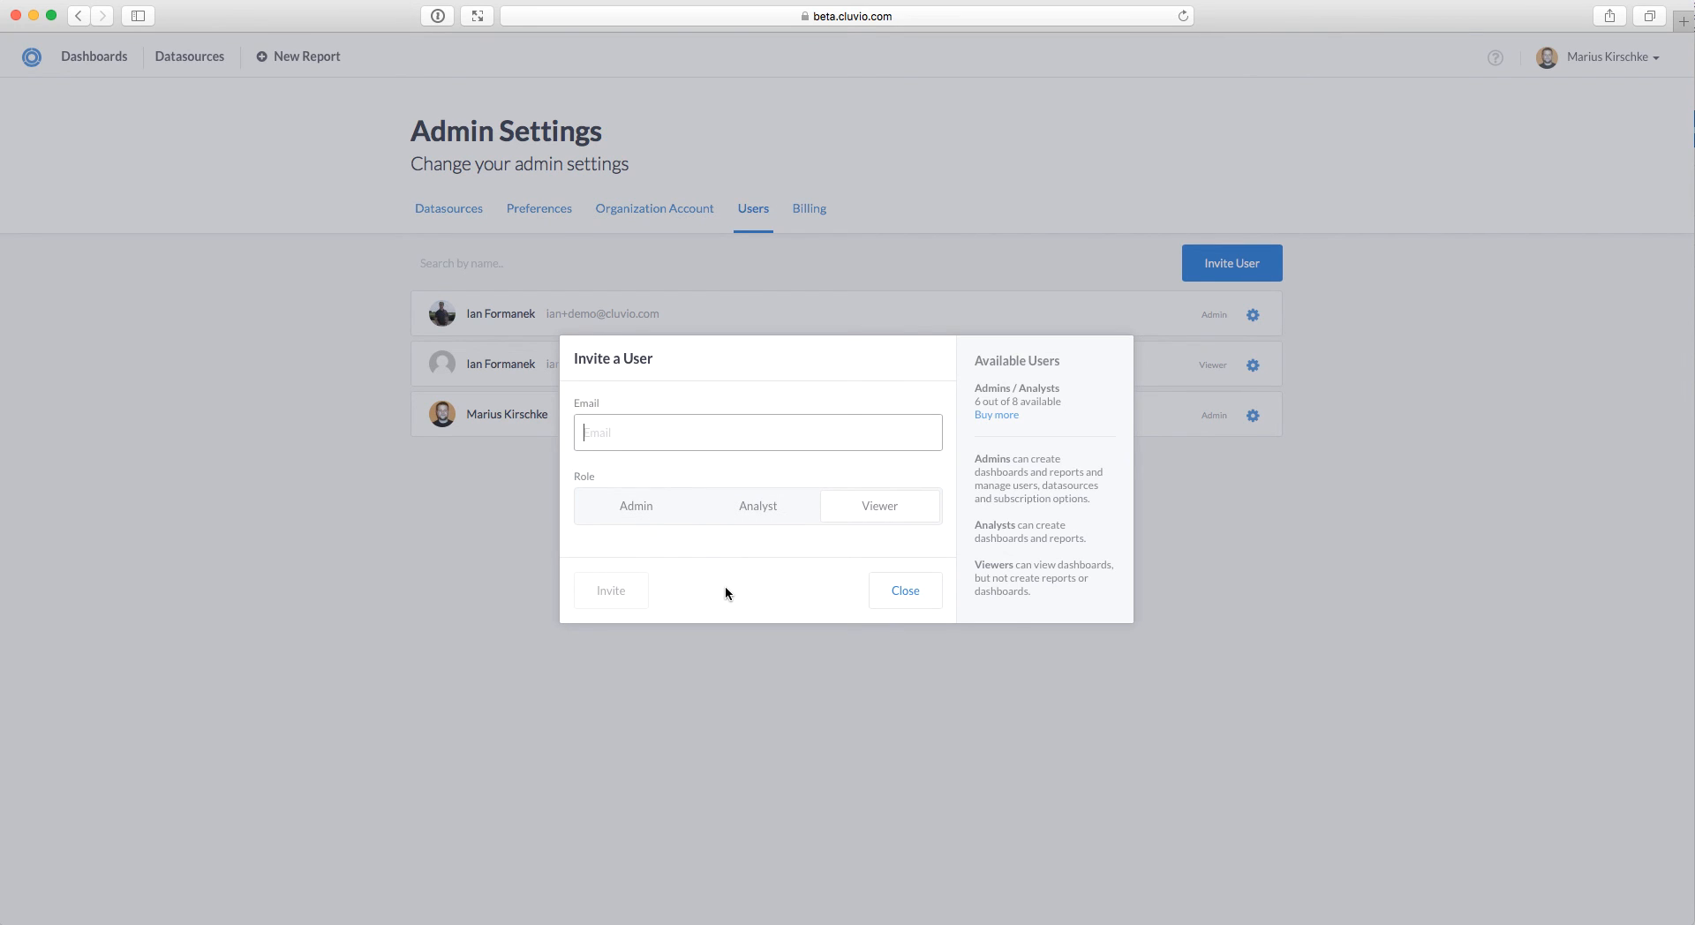
left_click(906, 589)
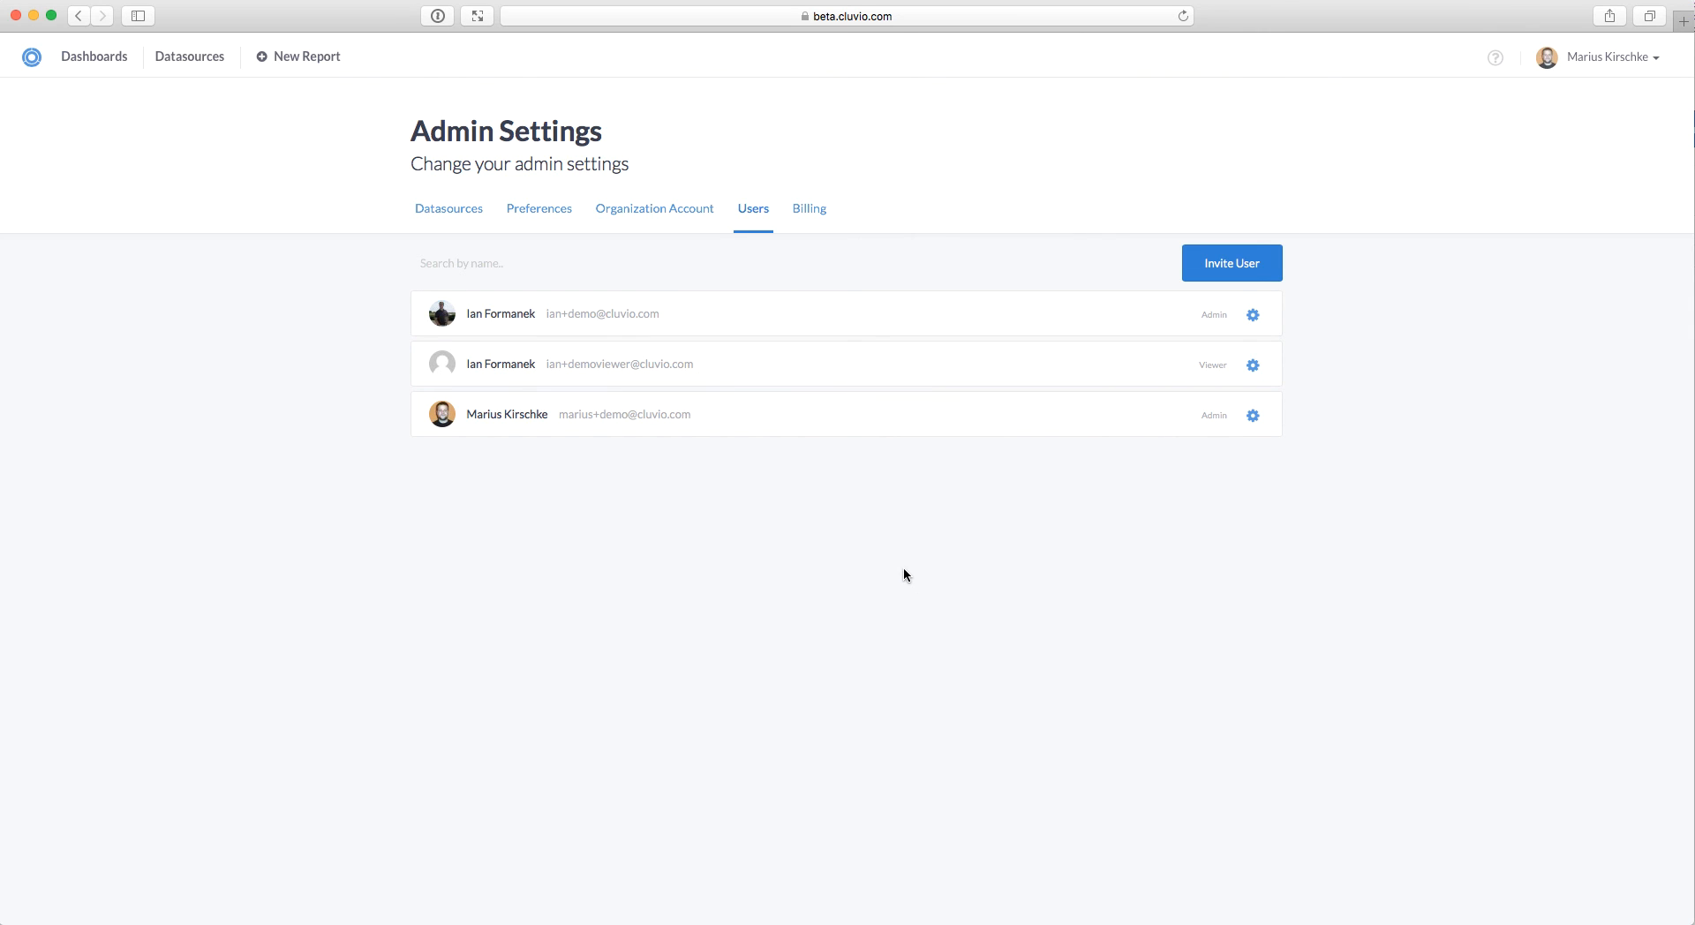
left_click(96, 59)
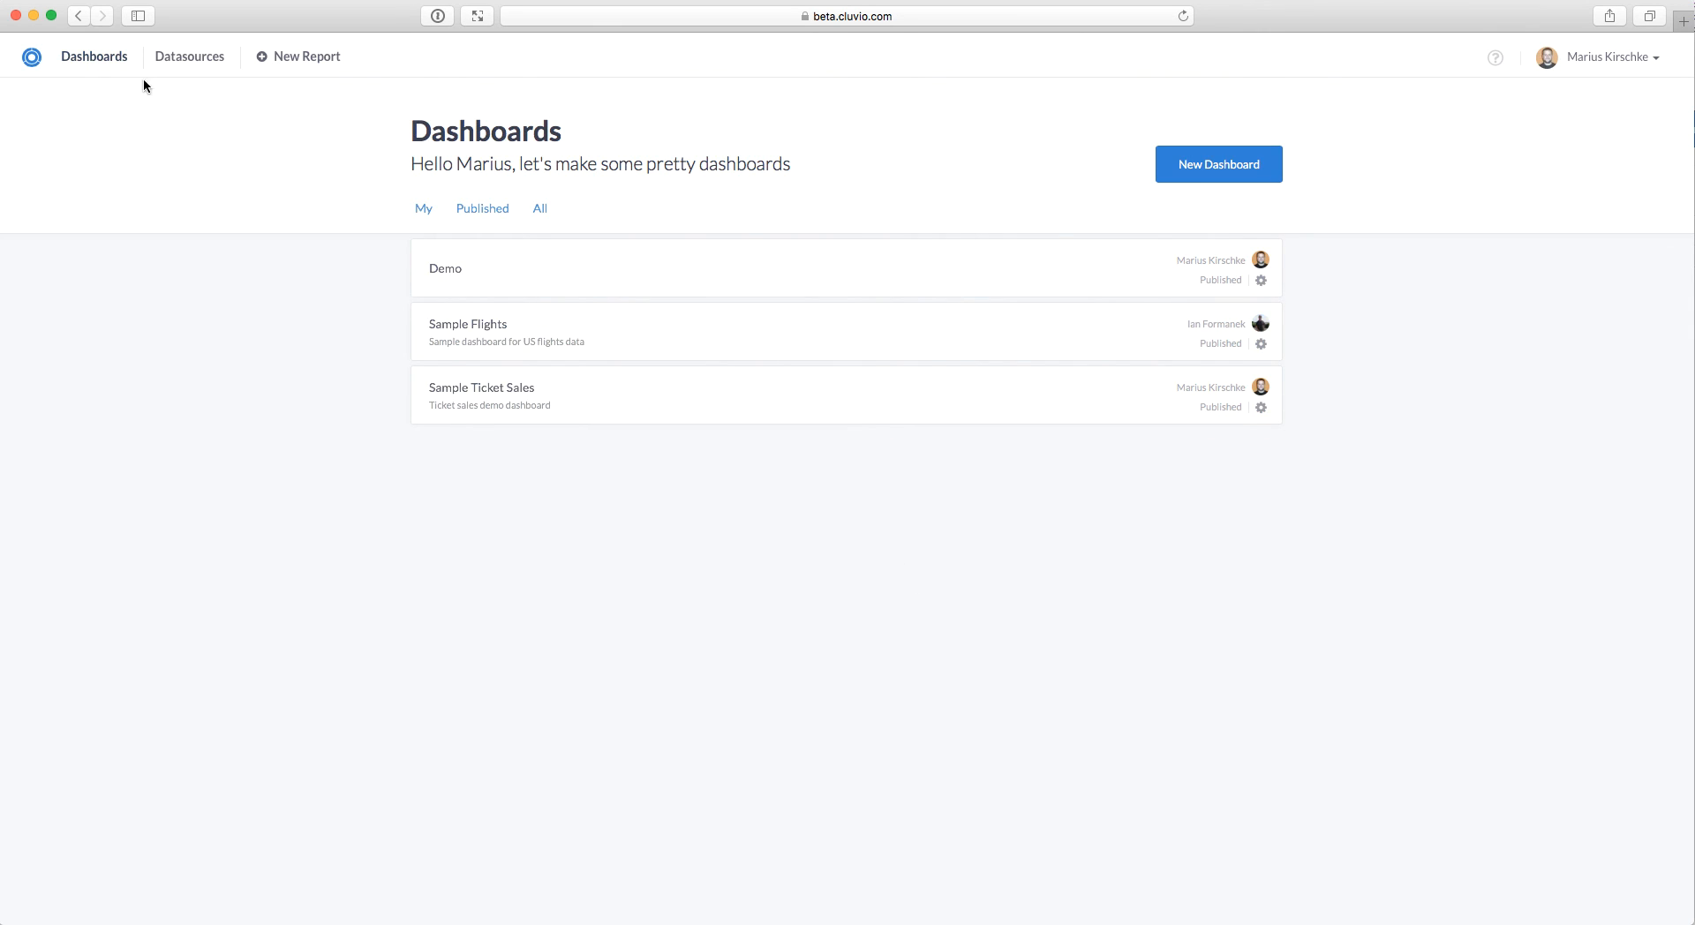